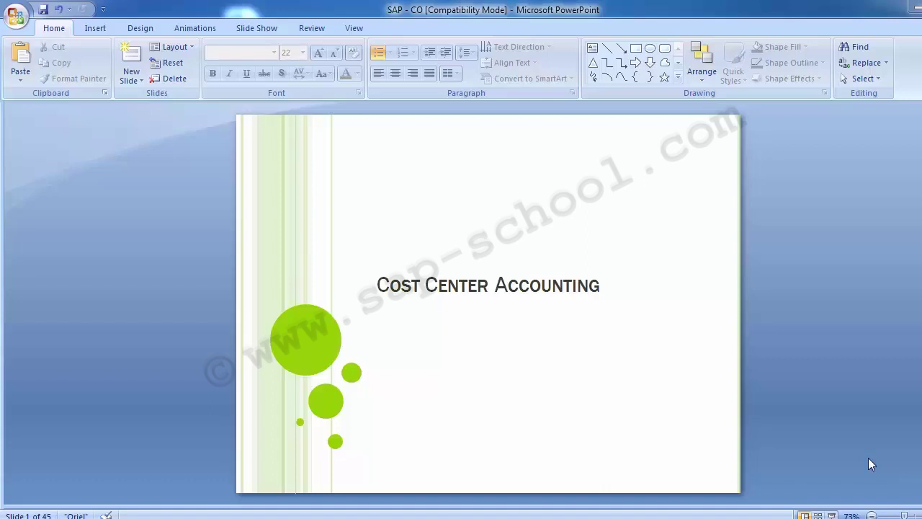
- Read through the opening cost center accounting slides up to the Configuration slide, keeping the current Windows color scheme and suppressing its prompt
click(153, 303)
scroll(152, 303, down, 1)
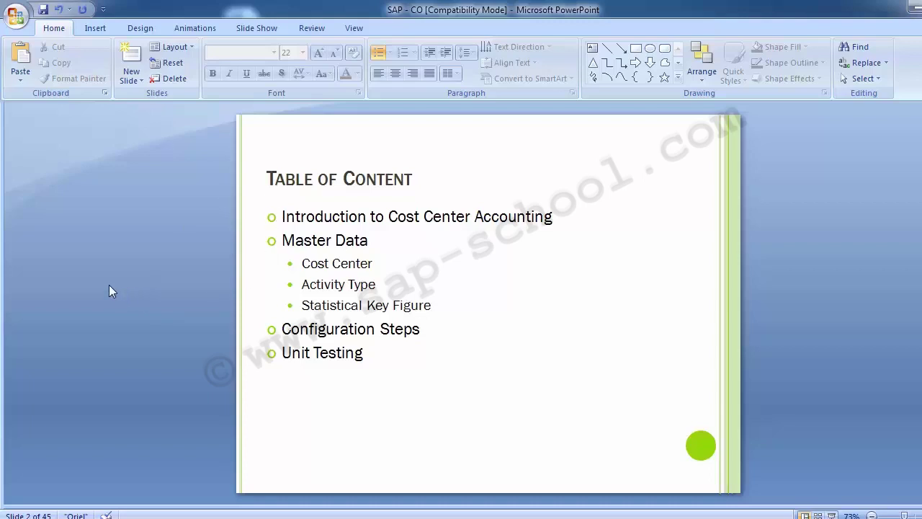
scroll(109, 291, down, 1)
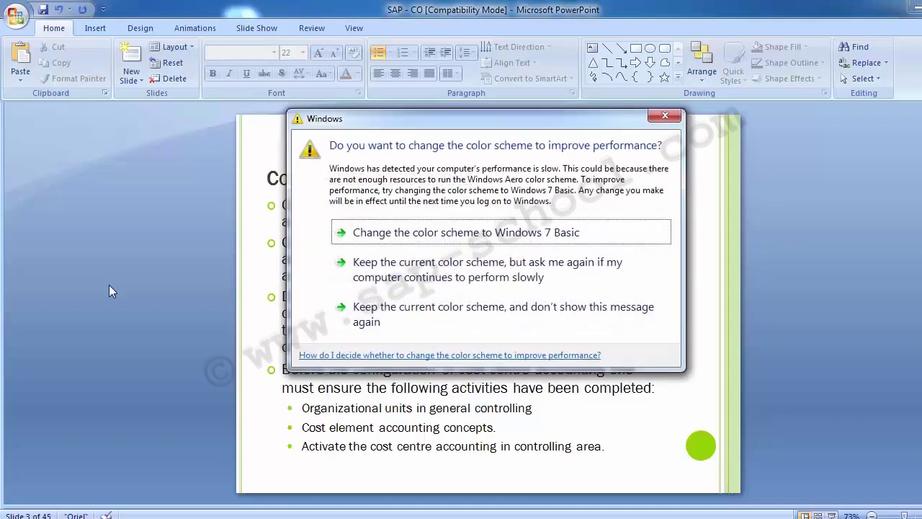
click(374, 320)
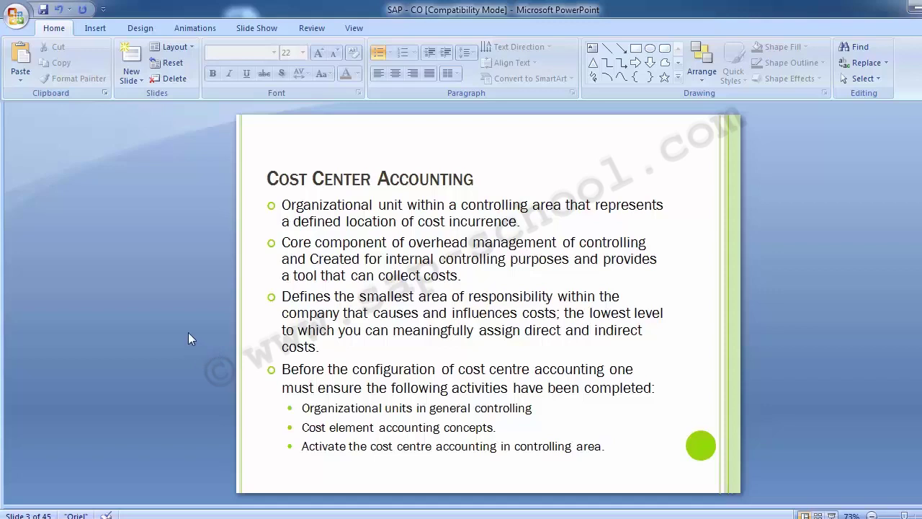
scroll(189, 338, down, 1)
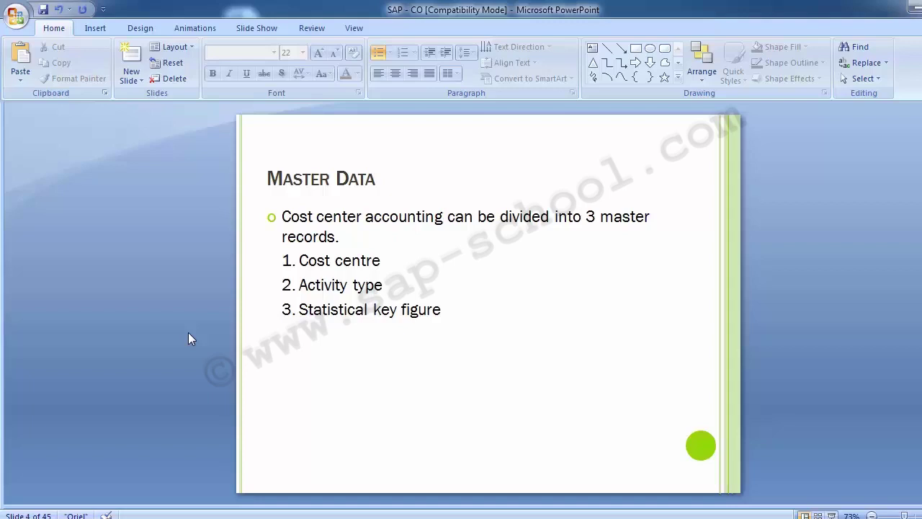
key(Page_Down)
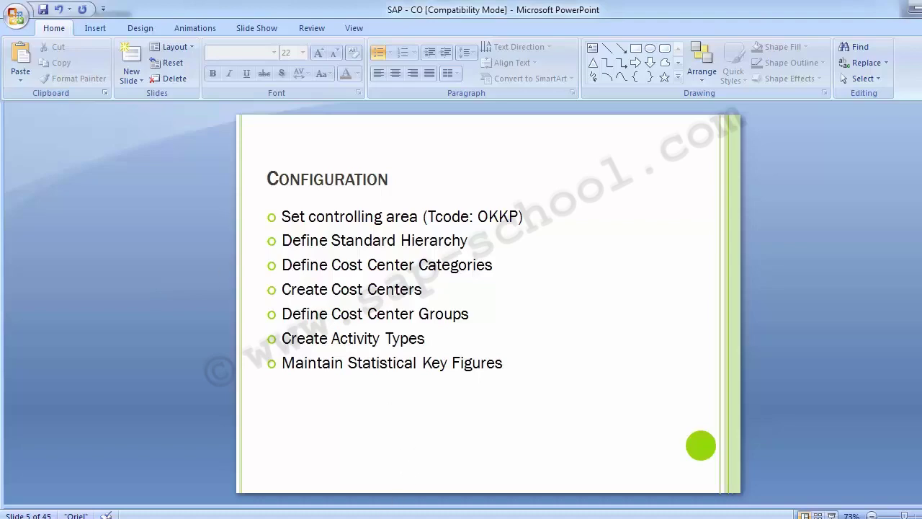
- Switch to SAP Easy Access and run transaction OKKP from the Configuration slide
click(466, 455)
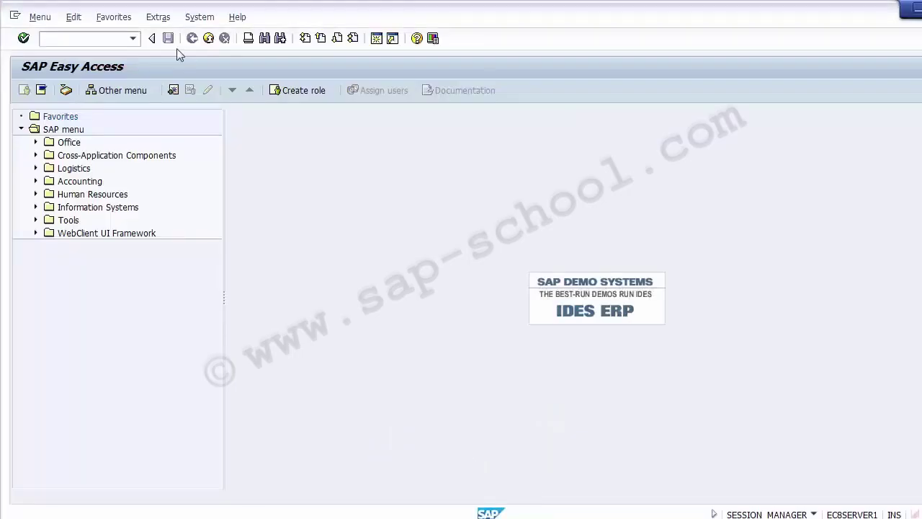
click(89, 40)
key(alt+Tab)
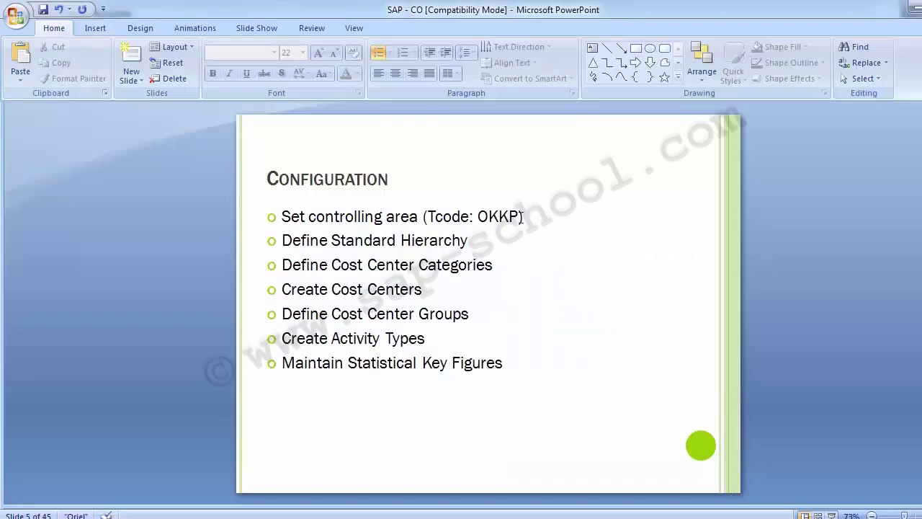
key(alt+Tab)
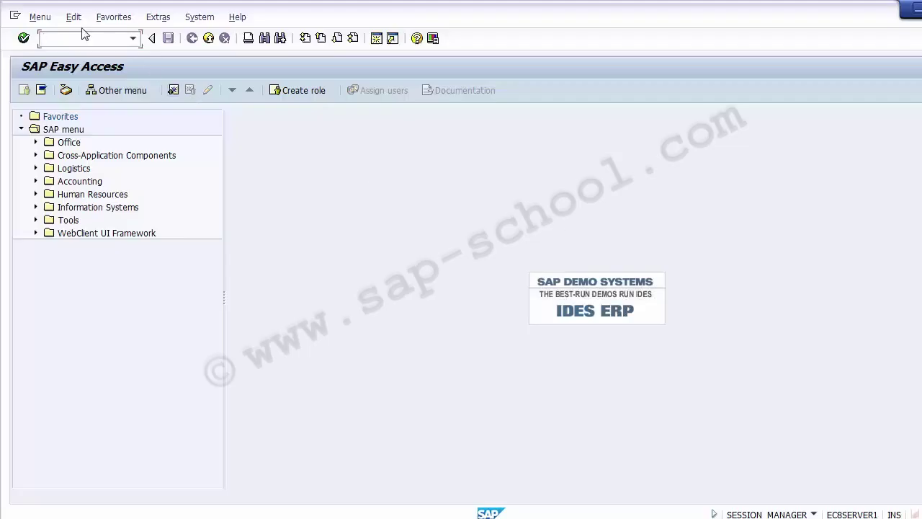
text(OKKP)
key(Return)
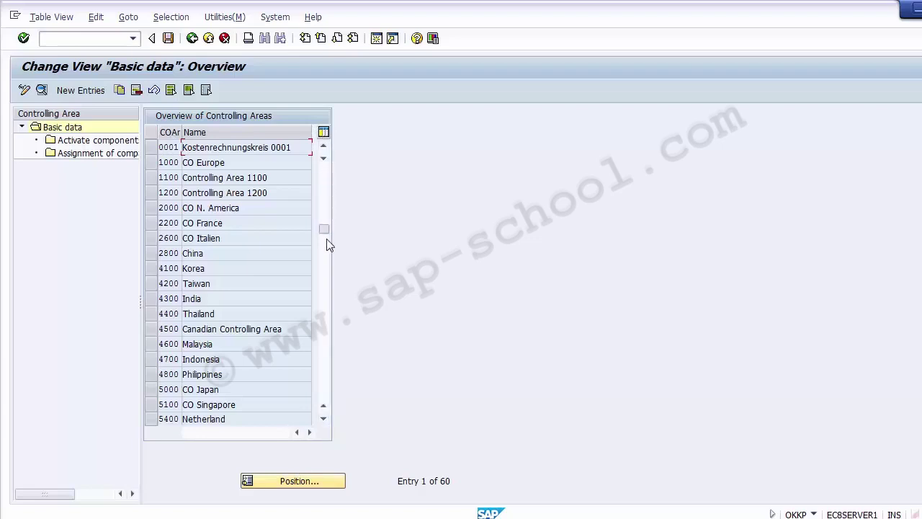
- Position the overview of controlling areas on CO Area Z100
drag(324, 175, 325, 280)
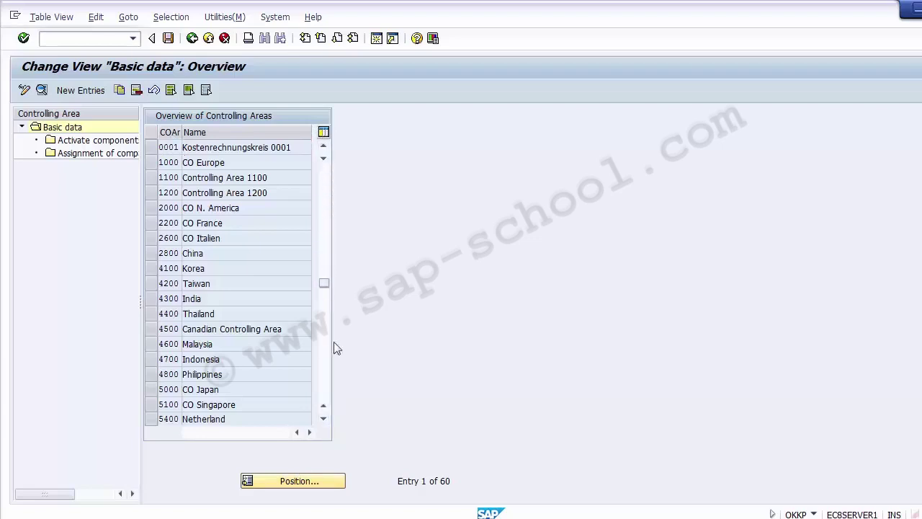
click(298, 486)
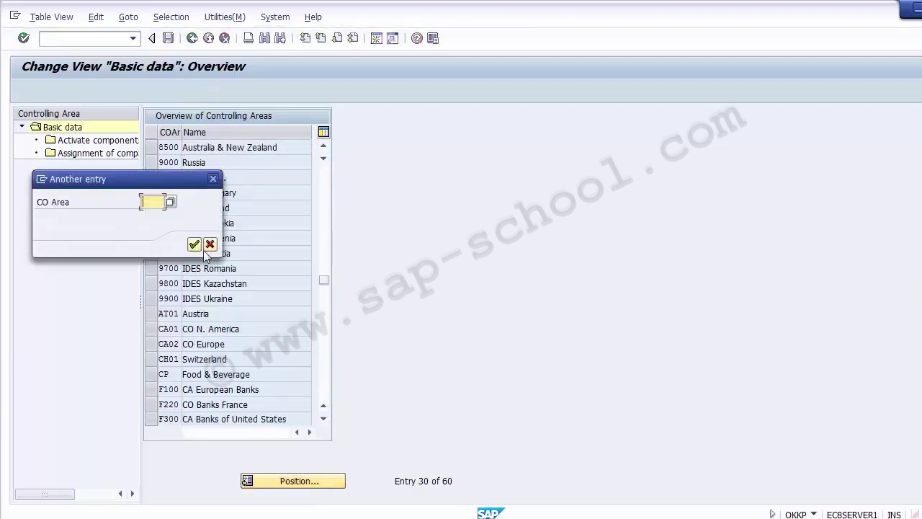
text(Z)
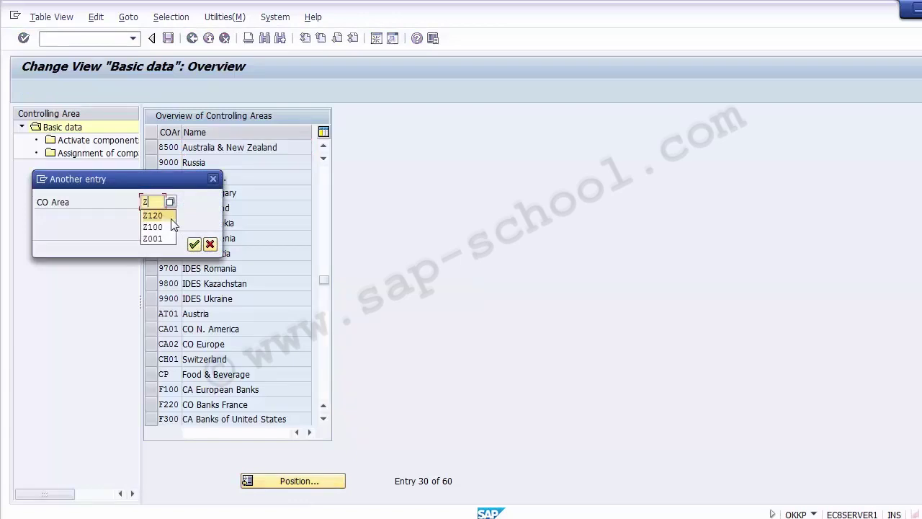
text(1)
click(173, 226)
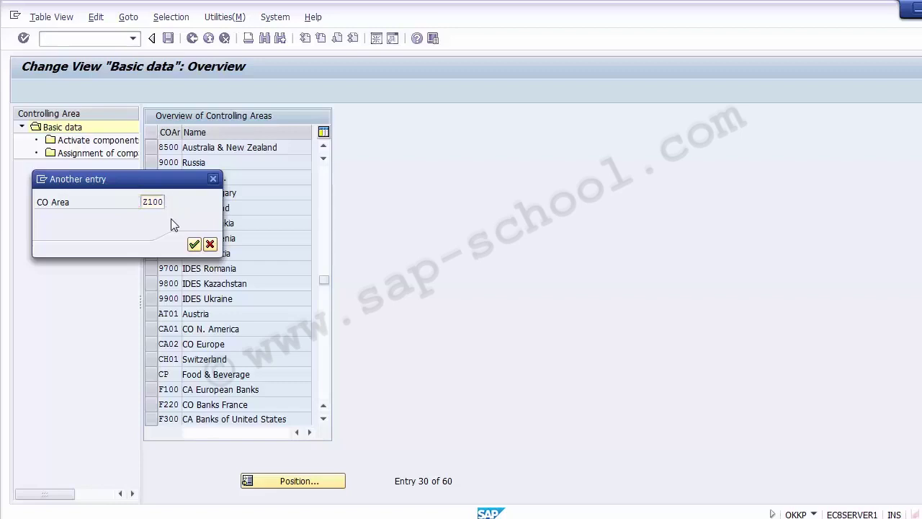
key(Return)
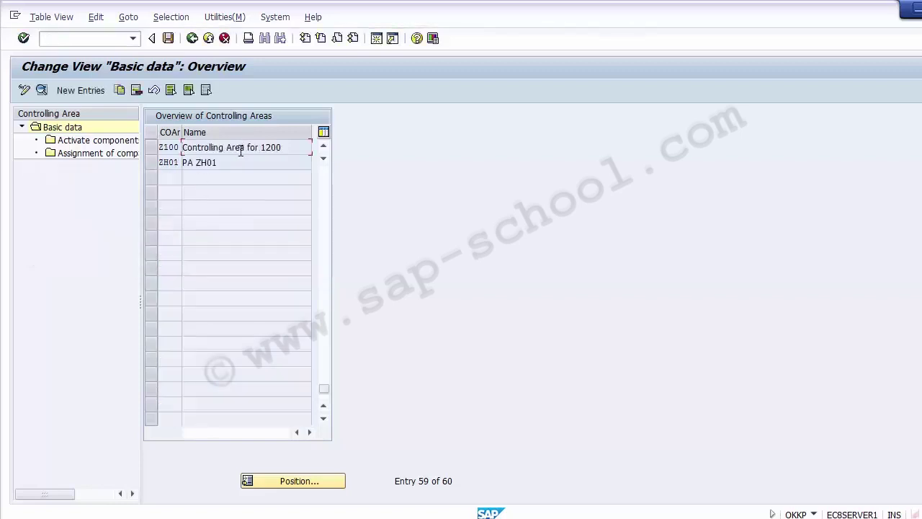
- Select controlling area Z100 and display its activated components and control indicators
click(152, 147)
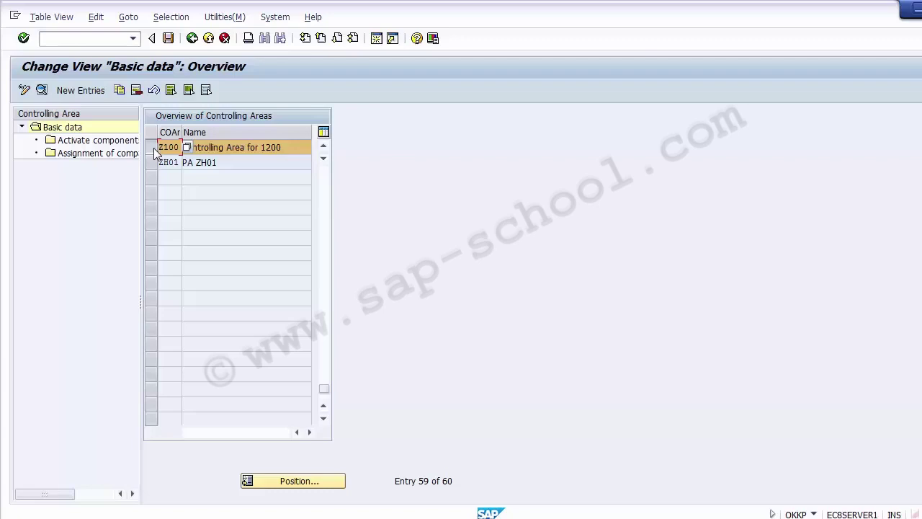
click(154, 147)
click(152, 163)
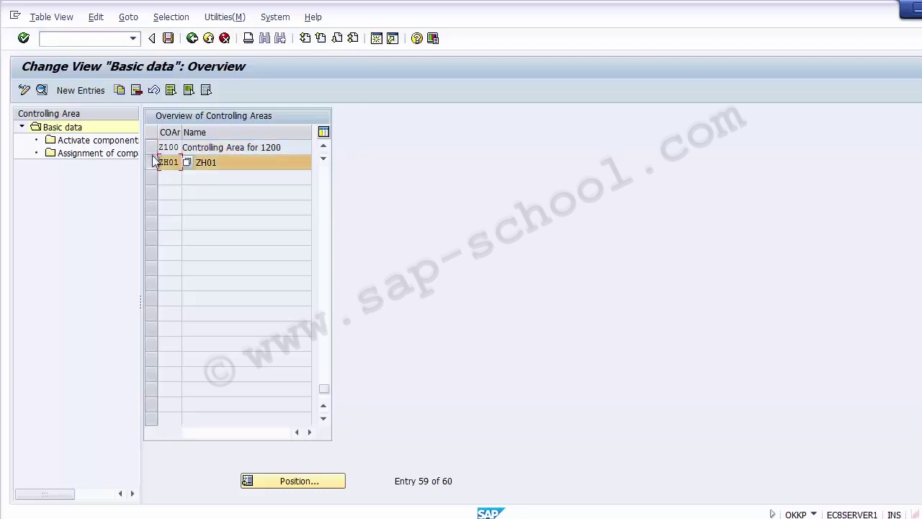
click(152, 163)
click(152, 147)
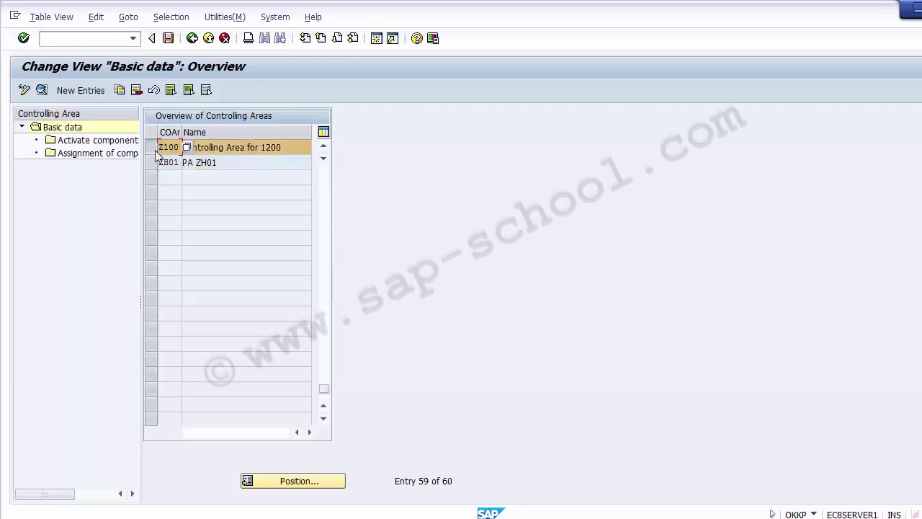
click(61, 143)
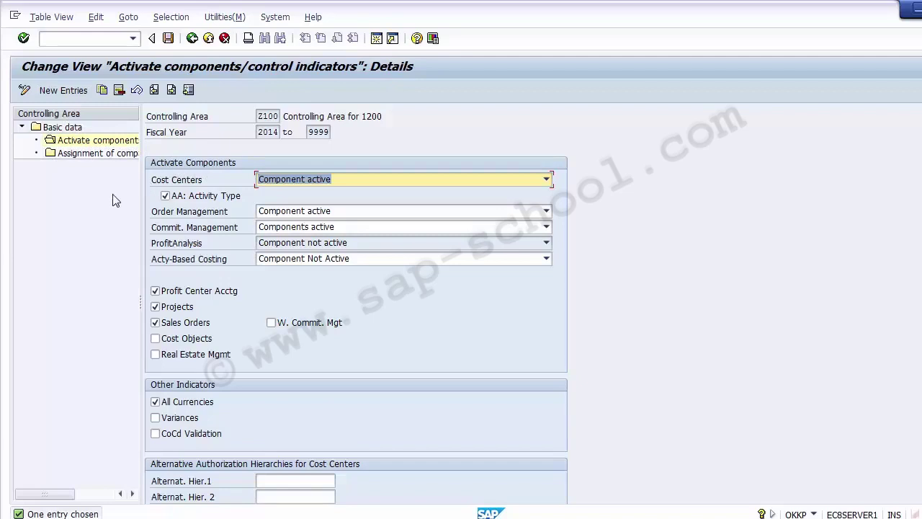
- Set Cost Centers to Component active for controlling area Z100
click(197, 184)
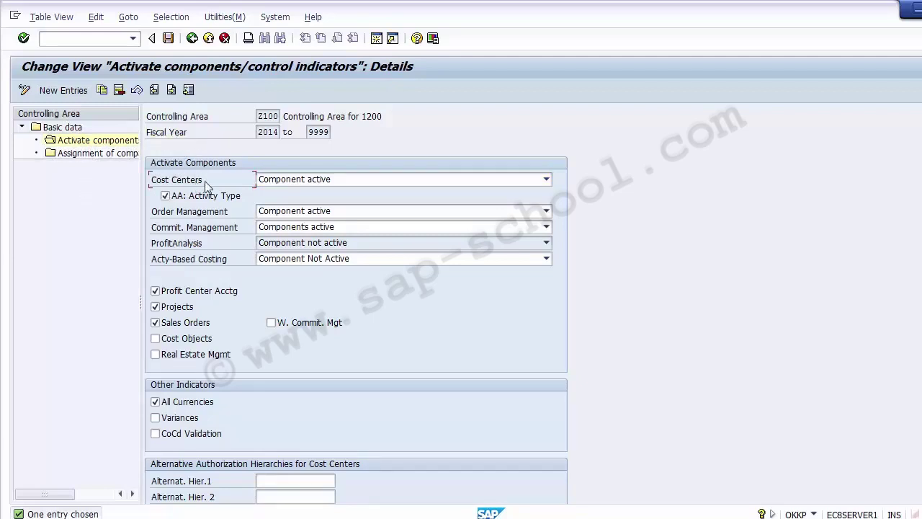
click(319, 186)
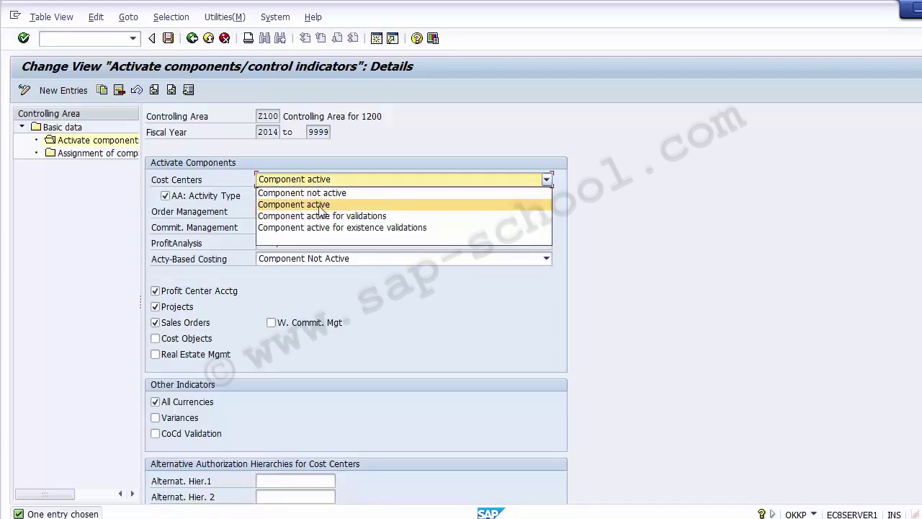
click(320, 207)
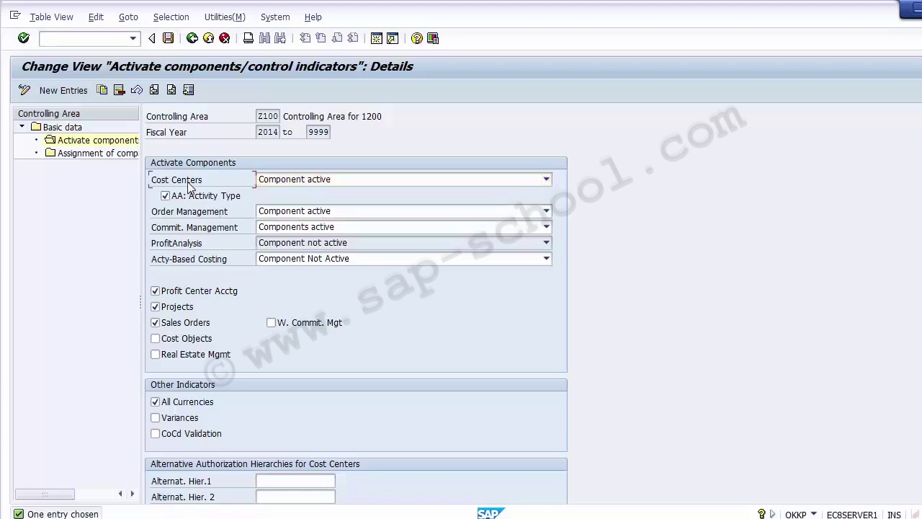
click(304, 180)
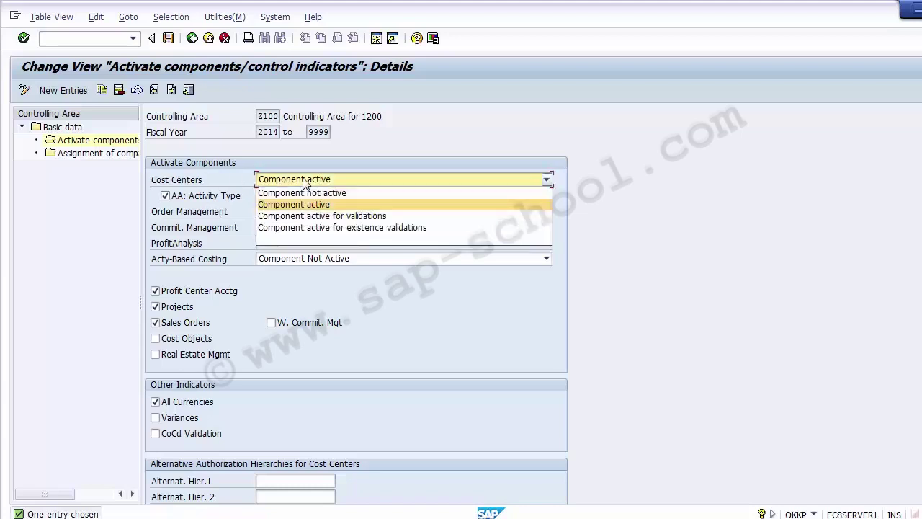
click(303, 180)
click(113, 287)
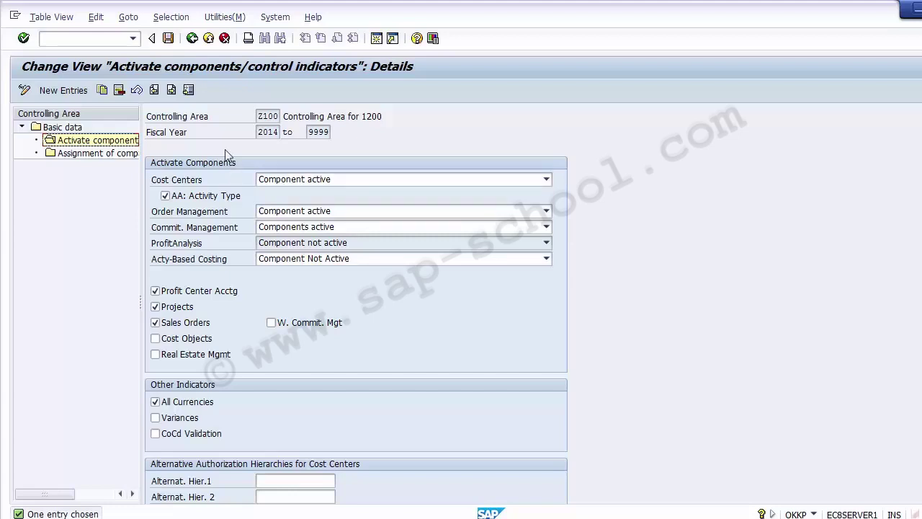
- Review the controlling area key and the activation settings for cost centers, order management and commitment management
click(261, 116)
drag(257, 115, 279, 116)
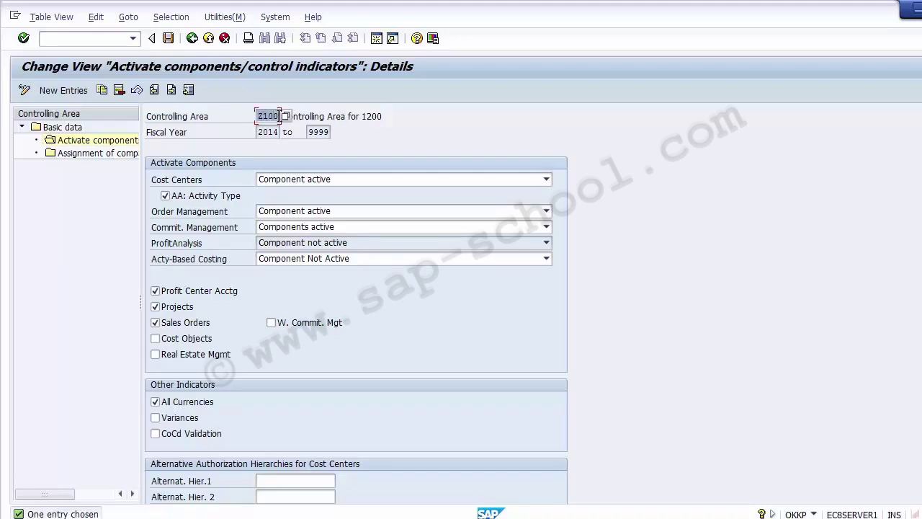
click(112, 291)
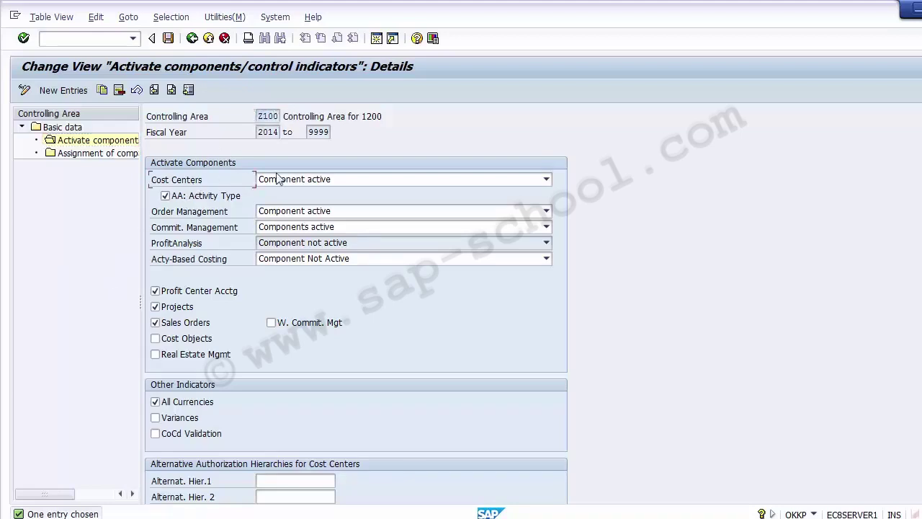
click(311, 184)
click(201, 214)
click(210, 232)
click(99, 295)
- Save the component settings of controlling area Z100 and exit back to SAP Easy Access
click(193, 40)
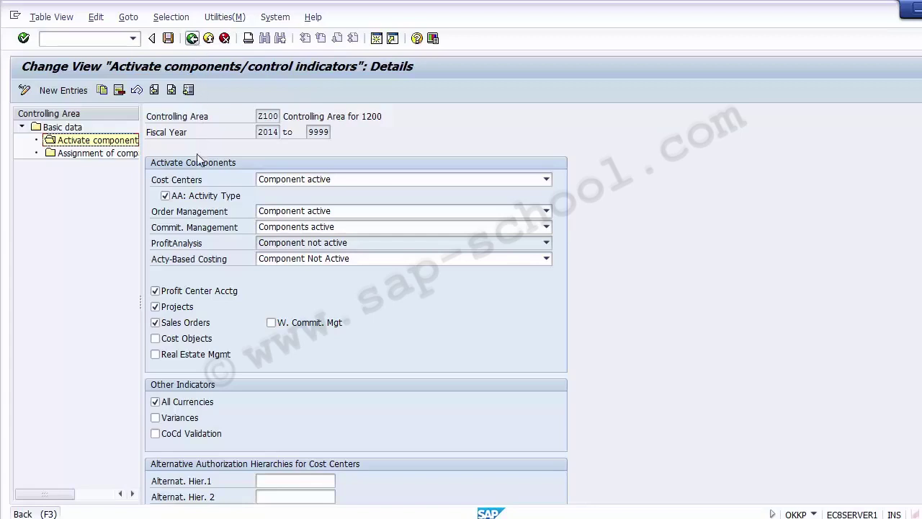
click(195, 180)
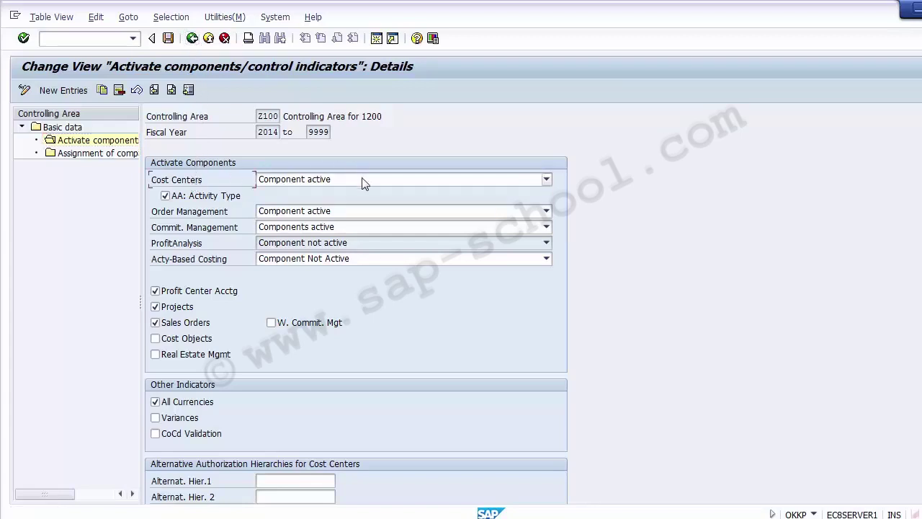
click(169, 39)
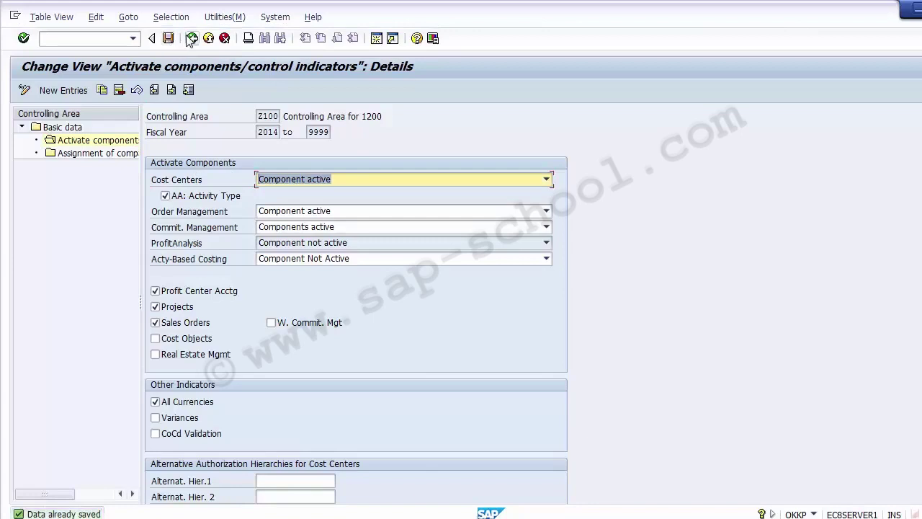
click(192, 38)
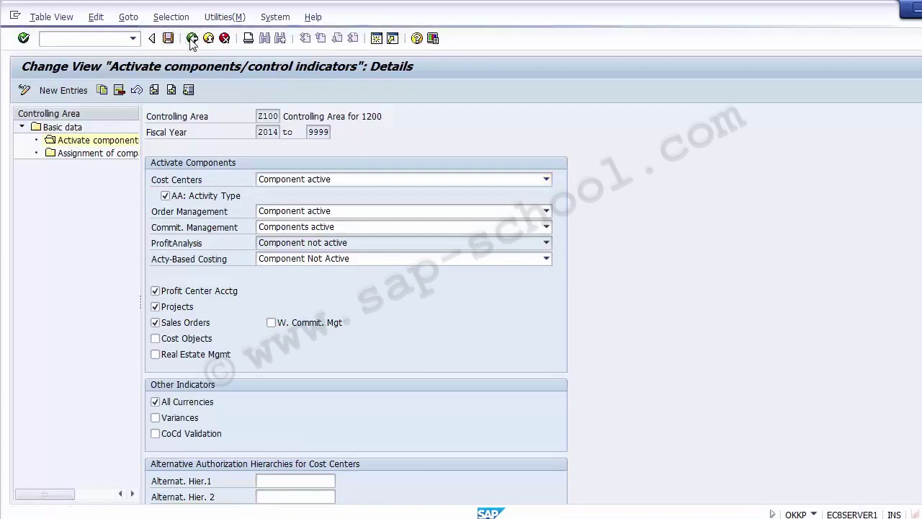
click(192, 39)
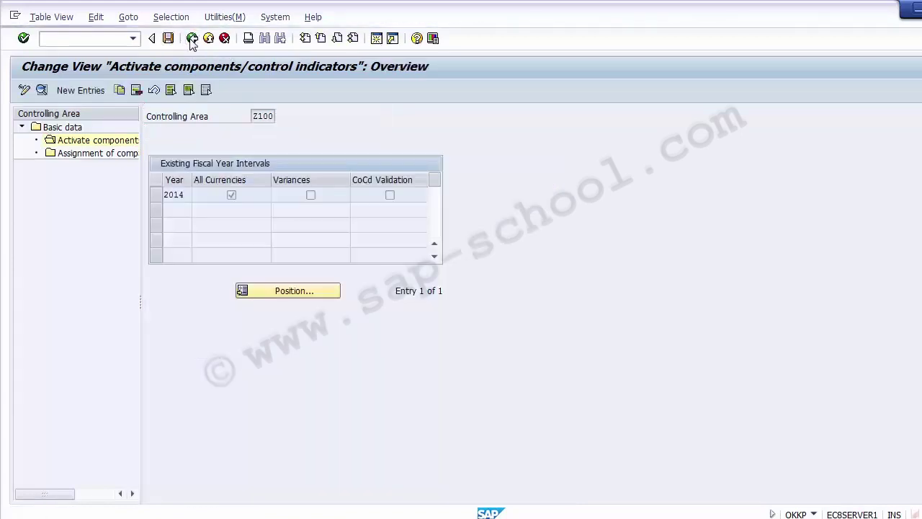
click(191, 39)
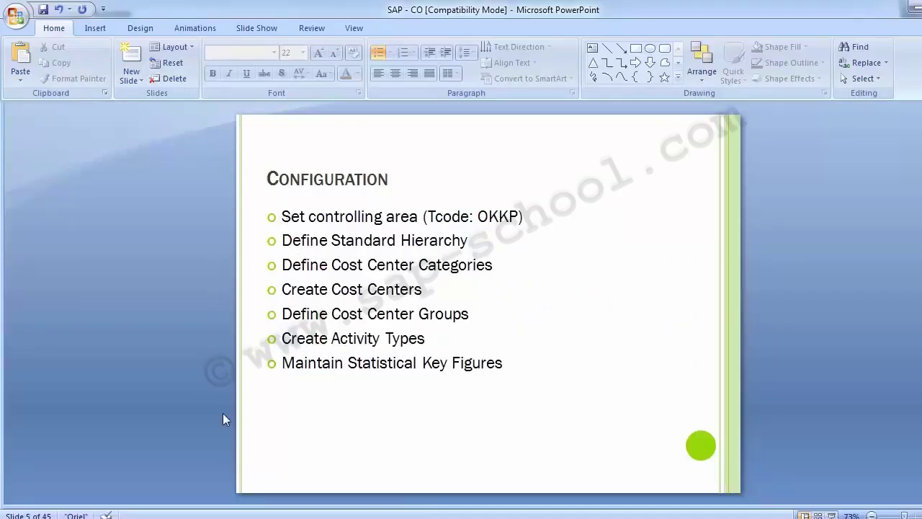
- In PowerPoint, recheck the Cost Center Accounting prerequisites and configuration list, and read the Standard Hierarchy slide
scroll(115, 392, up, 2)
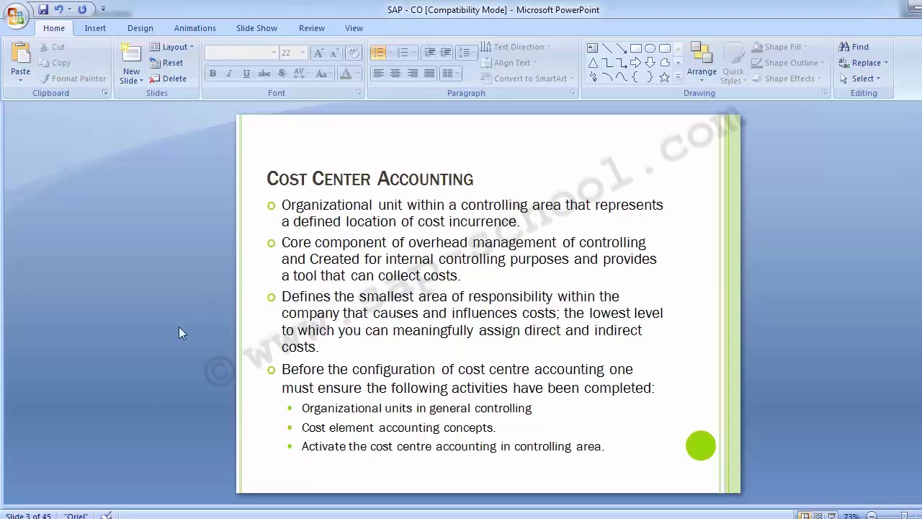
scroll(179, 326, down, 2)
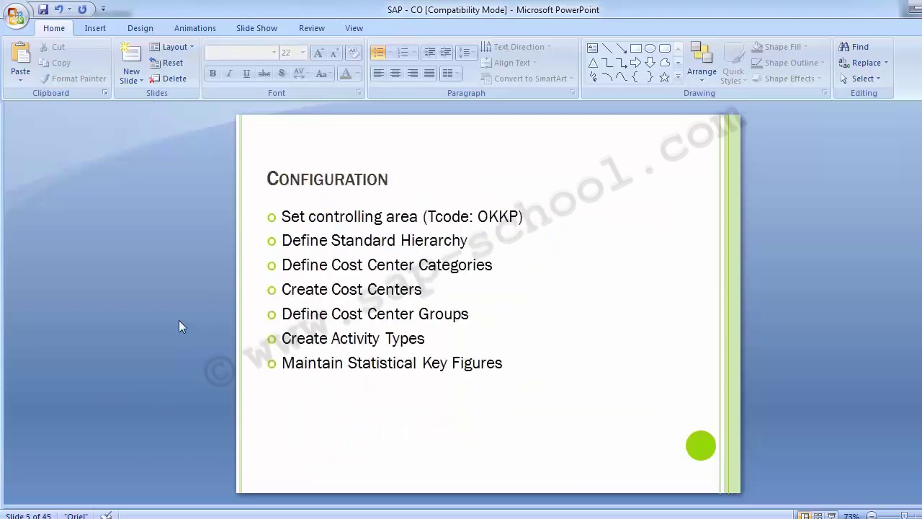
click(294, 224)
click(184, 239)
key(Page_Down)
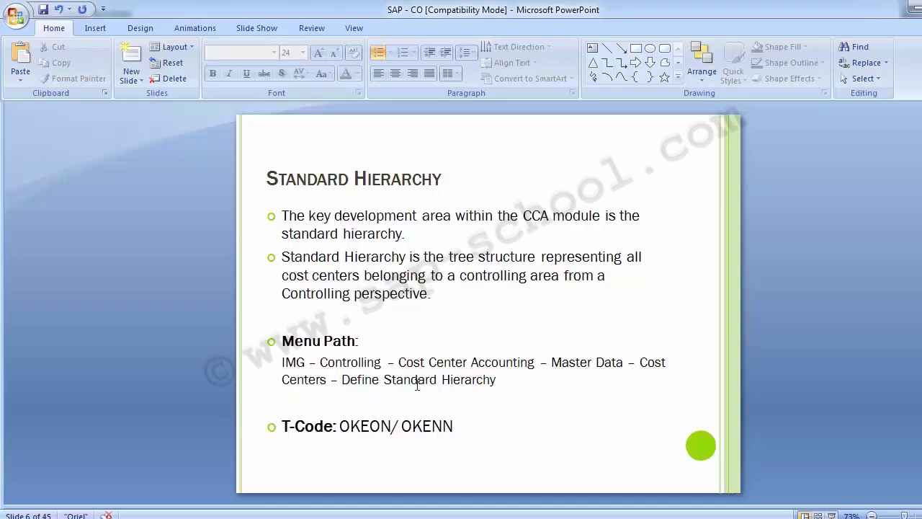
- Switch to SAP Easy Access and open the SAP Reference IMG through transaction SPRO
mouse_move(377, 517)
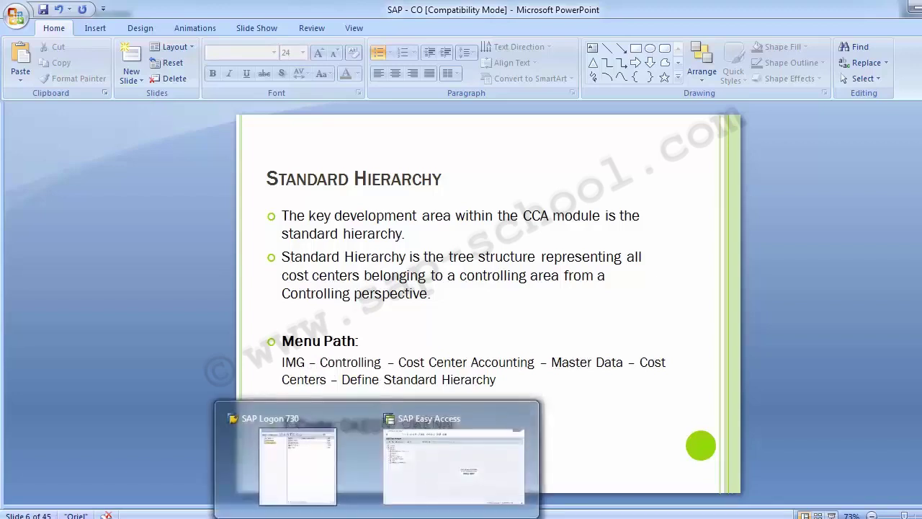
click(437, 487)
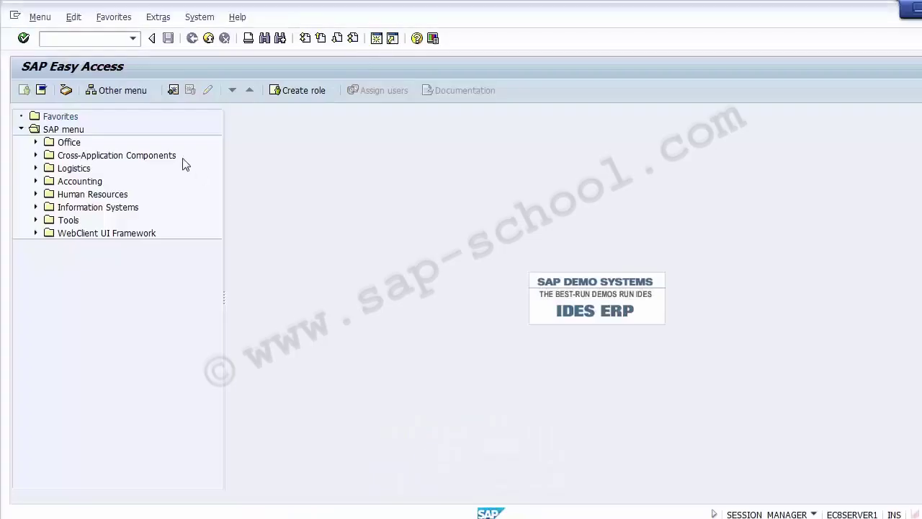
click(76, 42)
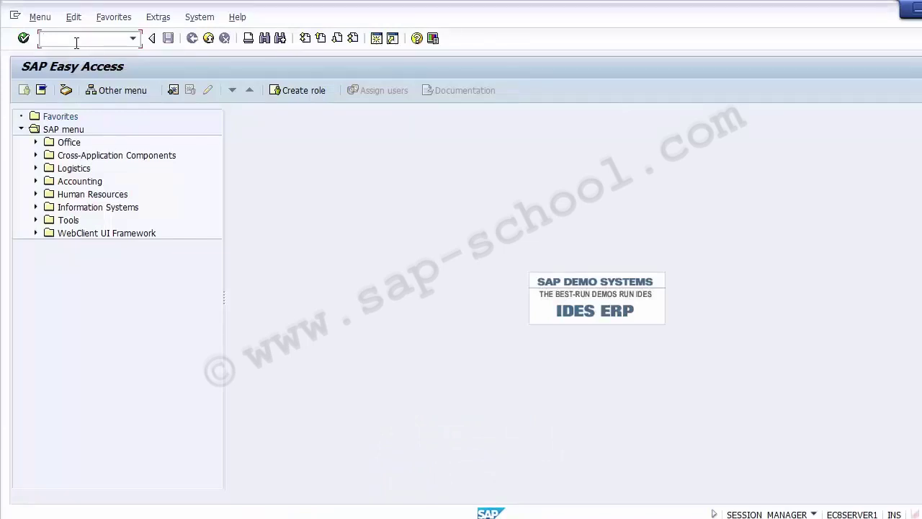
text(SPRO)
key(Return)
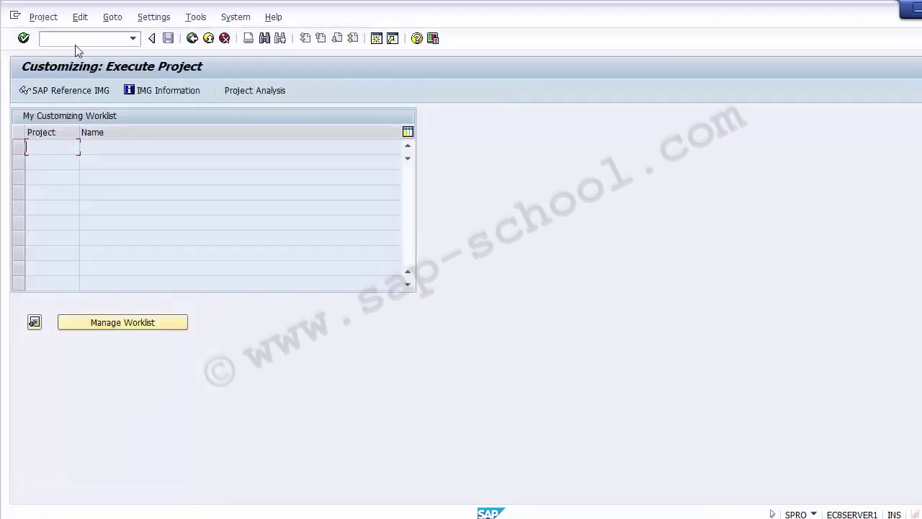
click(61, 92)
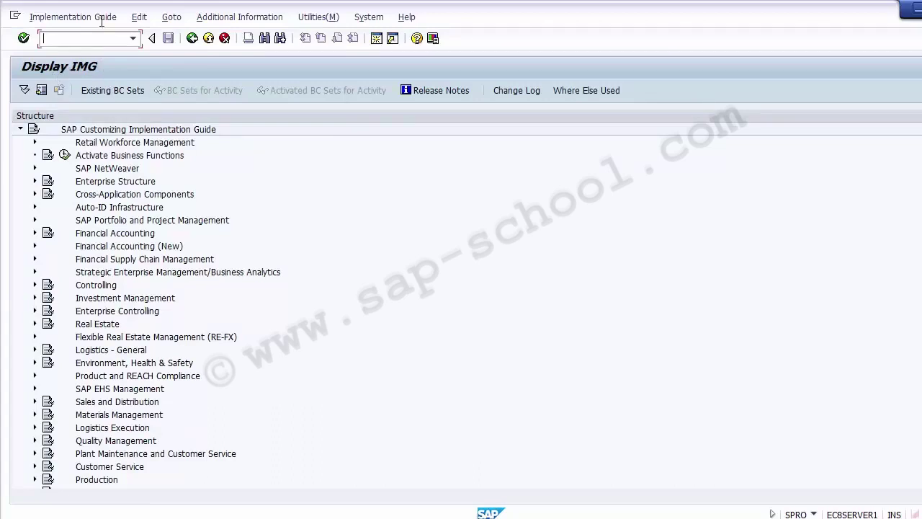
- Expand Controlling, Cost Center Accounting and Master Data in the IMG structure, checking the path on the PowerPoint slide
click(108, 287)
click(35, 285)
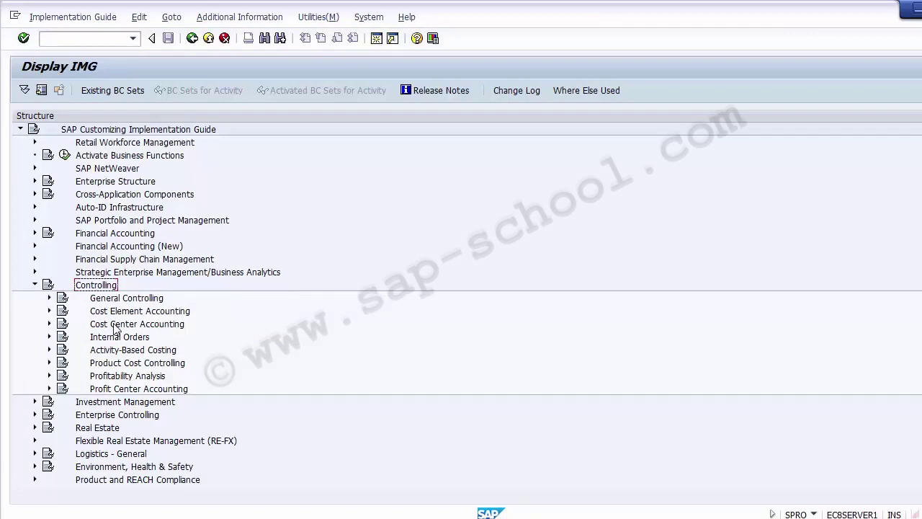
click(115, 325)
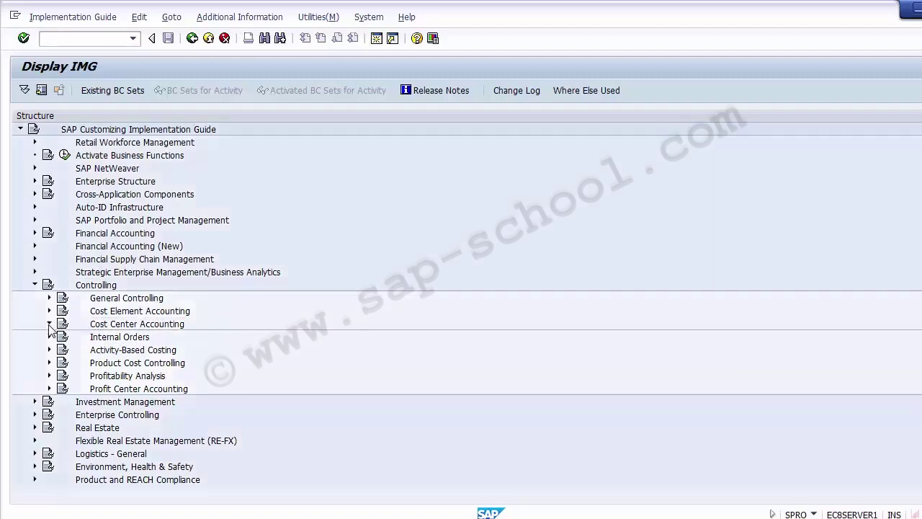
click(49, 324)
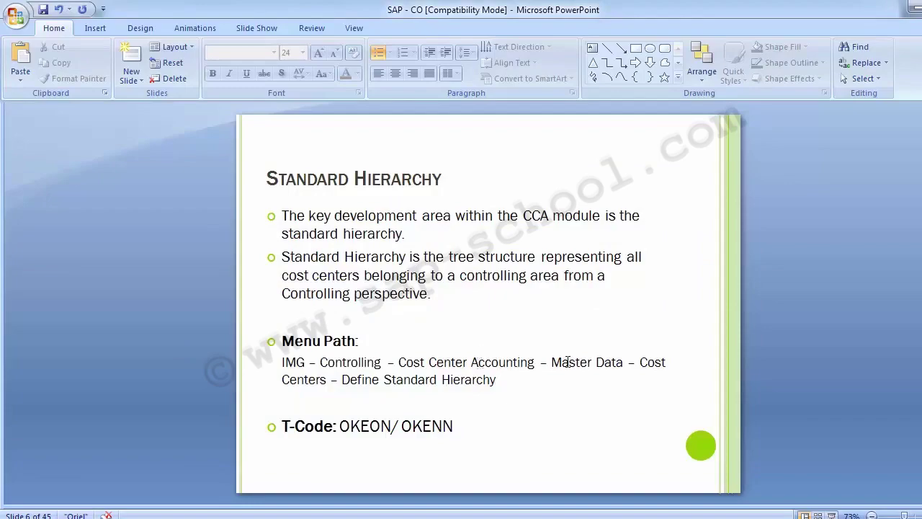
key(alt+Tab)
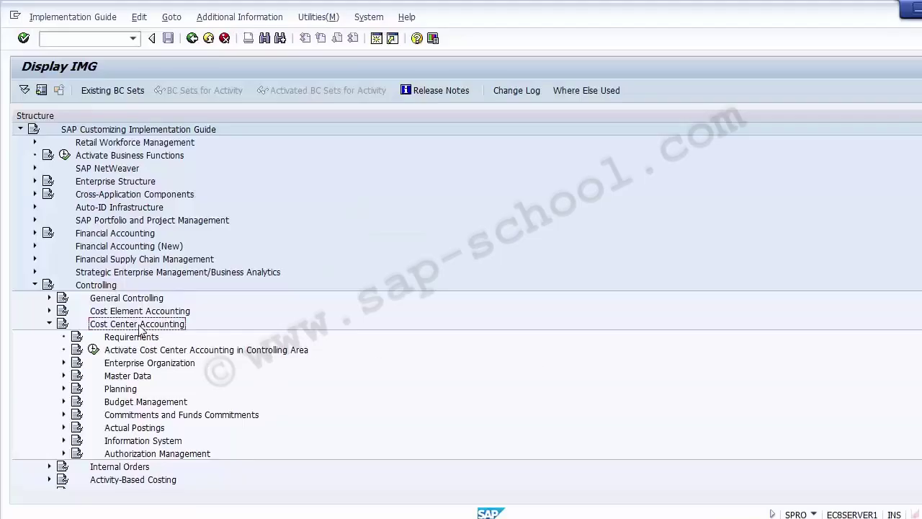
click(135, 376)
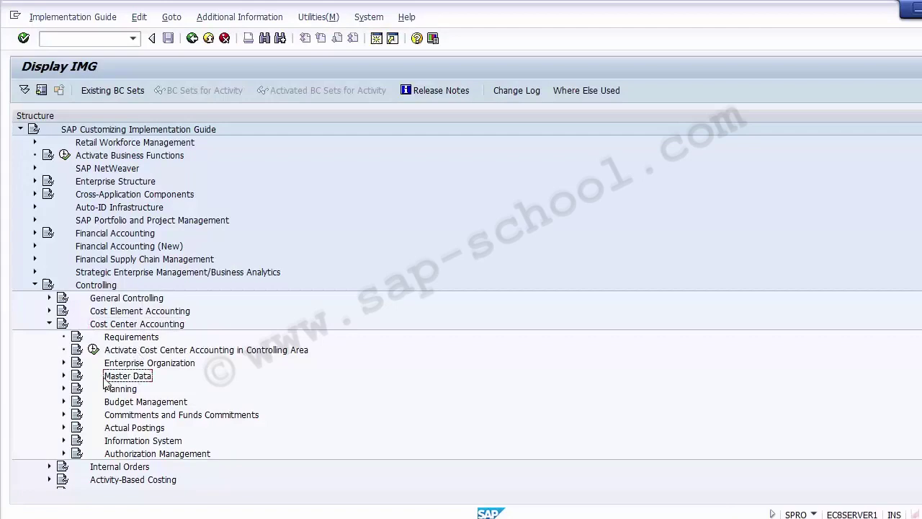
click(64, 375)
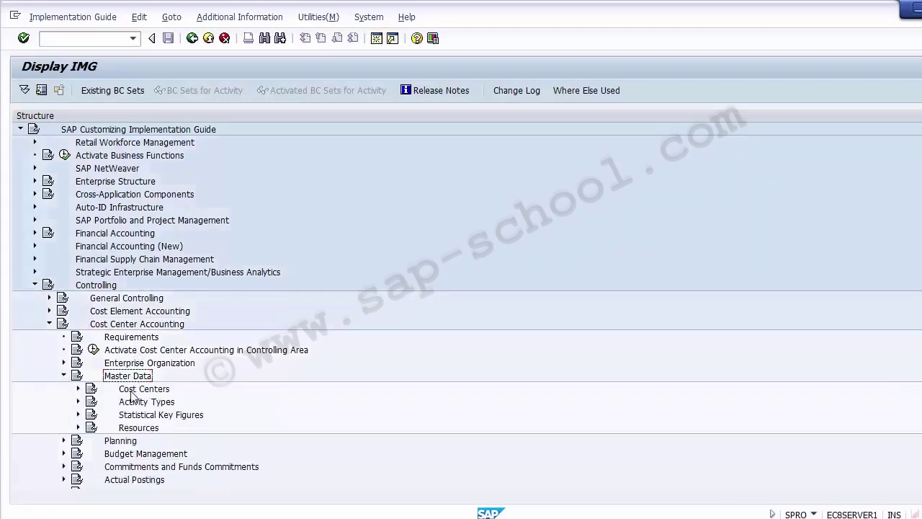
- Recheck the menu path on the PowerPoint slide, and in SAP expand Cost Centers and select Define Standard Hierarchy
key(alt+Tab)
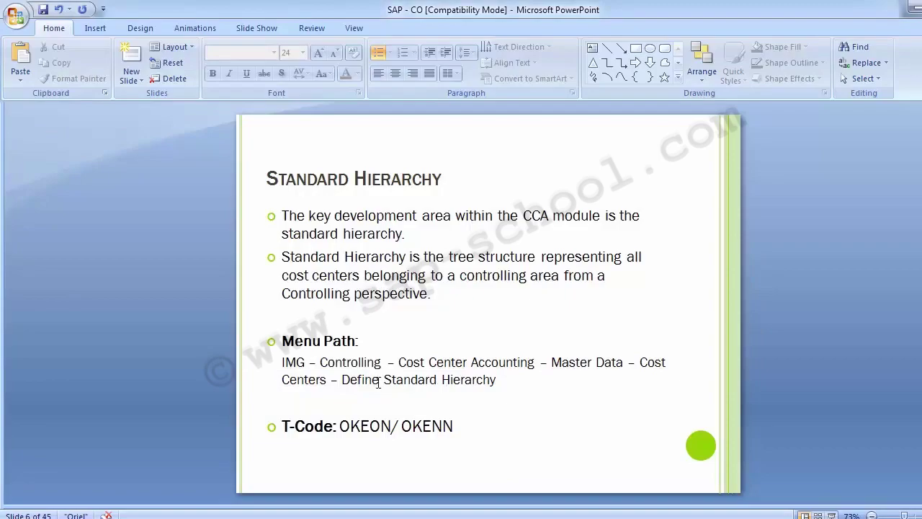
key(alt+Tab)
click(151, 390)
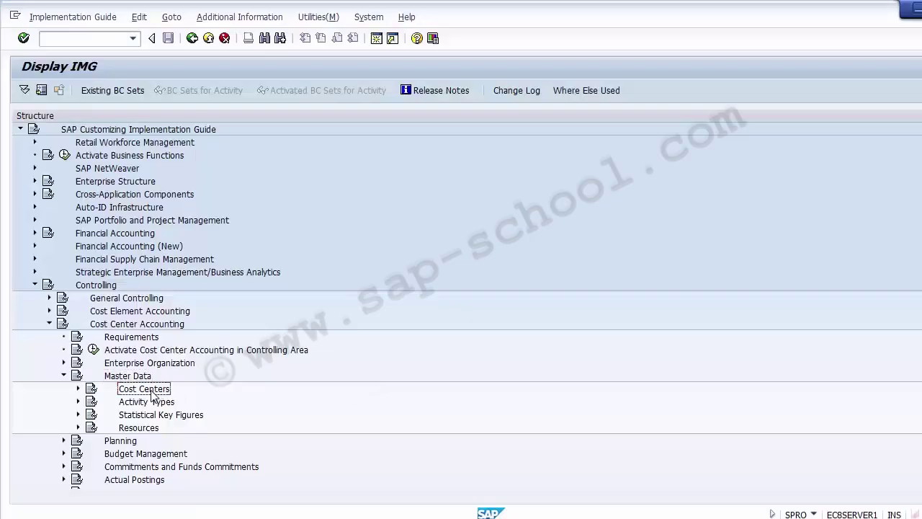
click(78, 389)
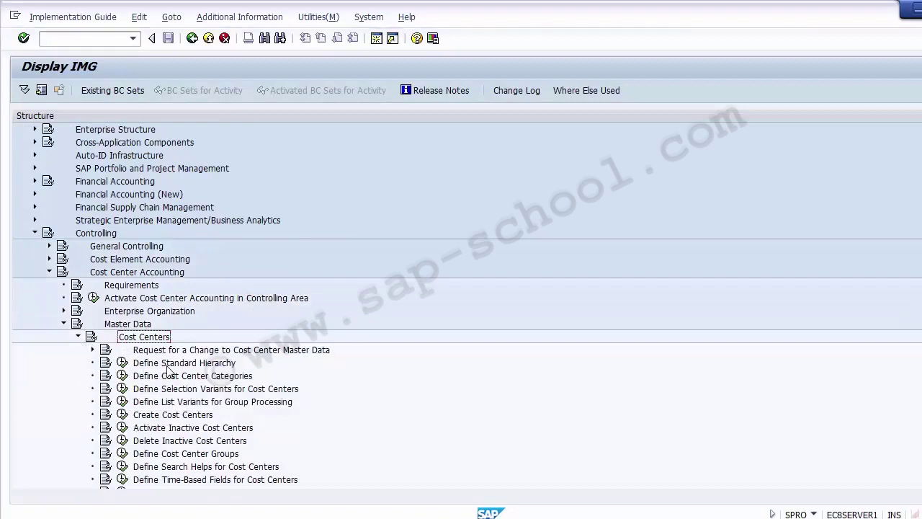
click(168, 365)
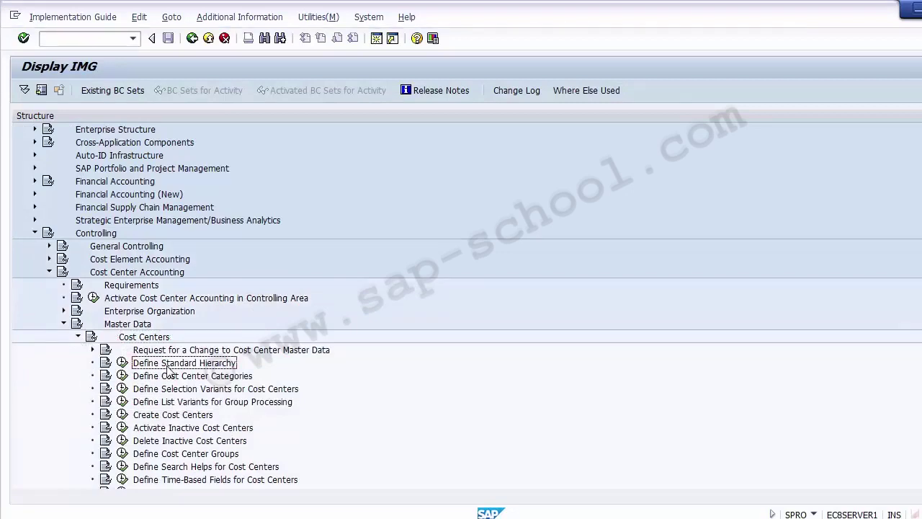
- Retrace the IMG path from Controlling through Cost Center Accounting, Master Data and Cost Centers to Define Standard Hierarchy
click(91, 235)
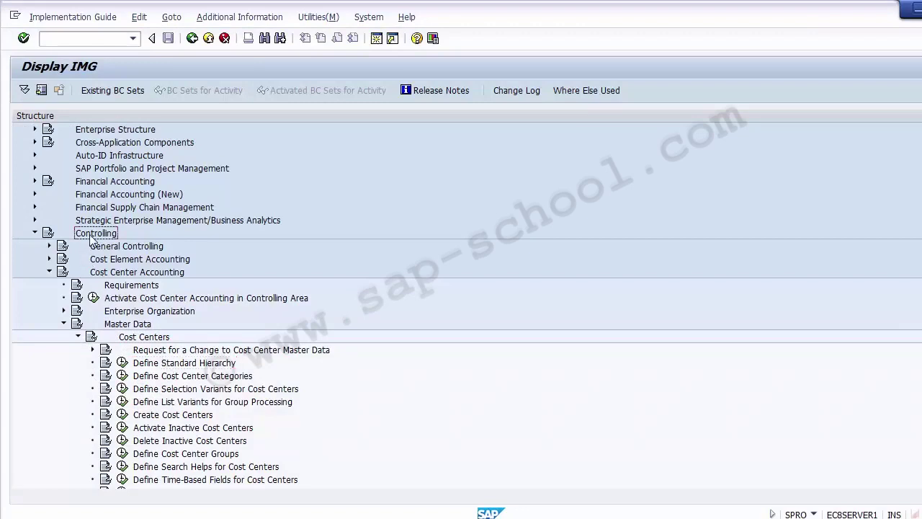
click(112, 273)
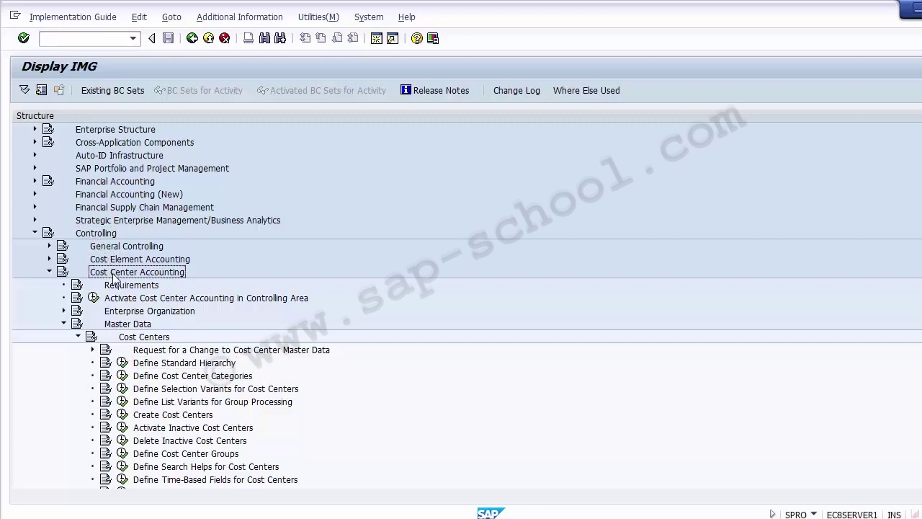
click(123, 326)
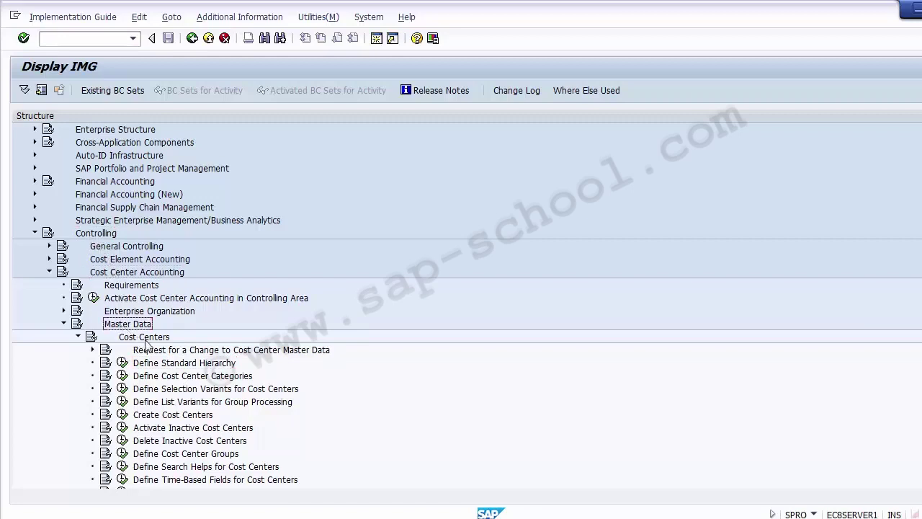
click(145, 340)
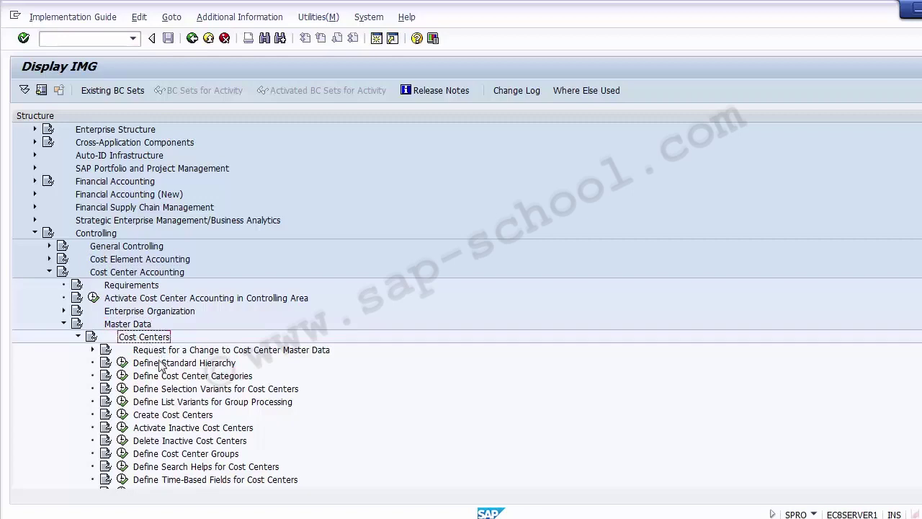
click(162, 366)
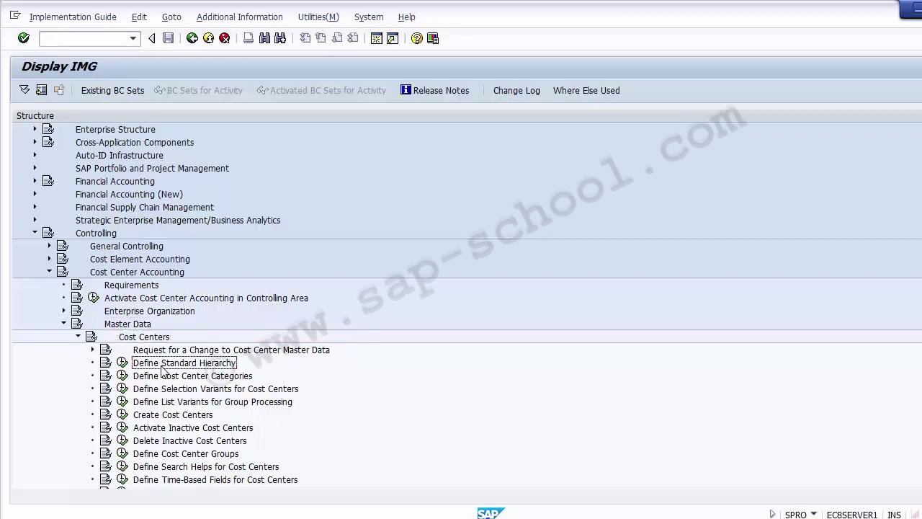
- Execute the Define Standard Hierarchy activity for controlling area Z100
click(124, 364)
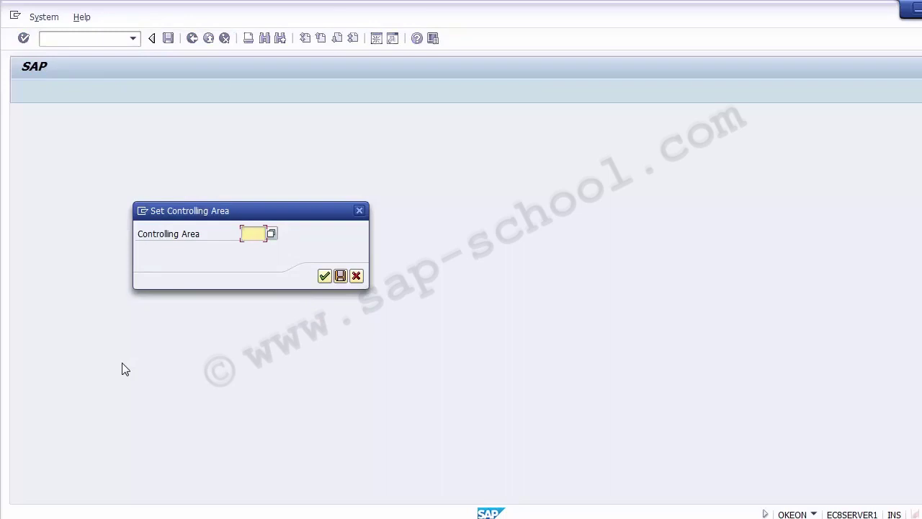
text(Z)
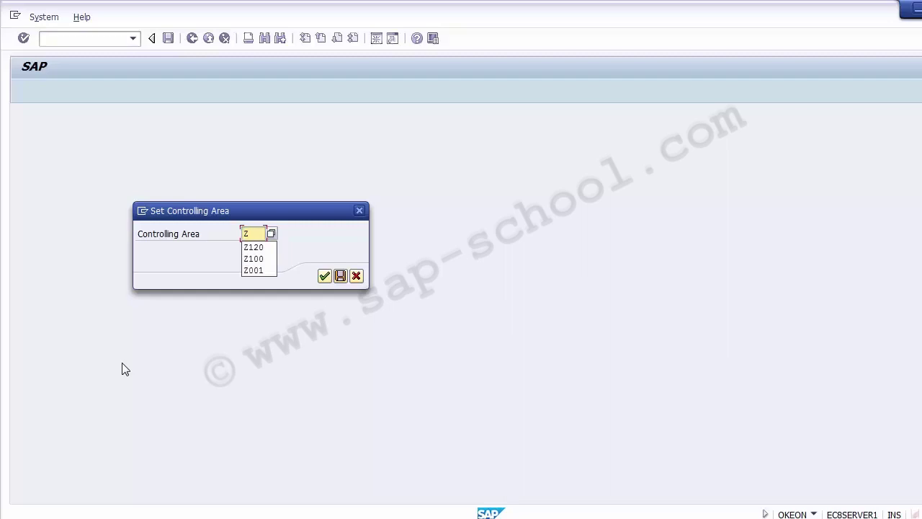
text(100)
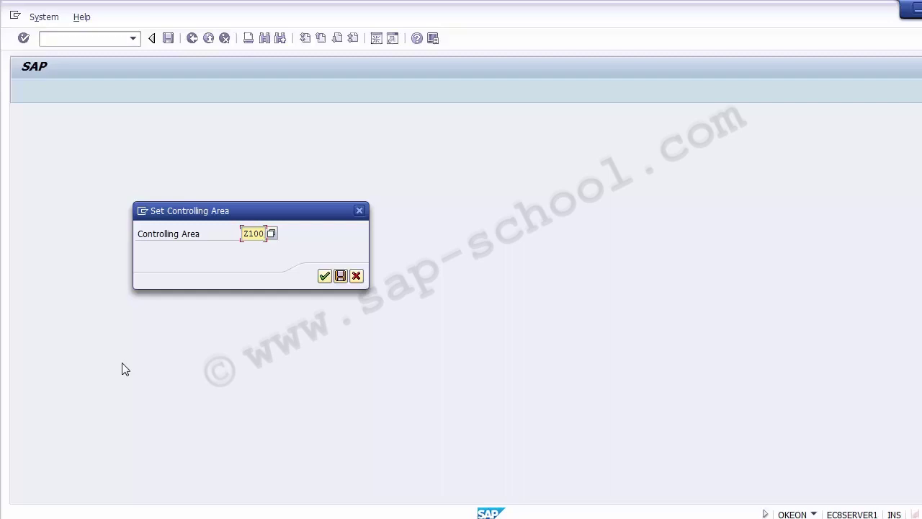
click(325, 278)
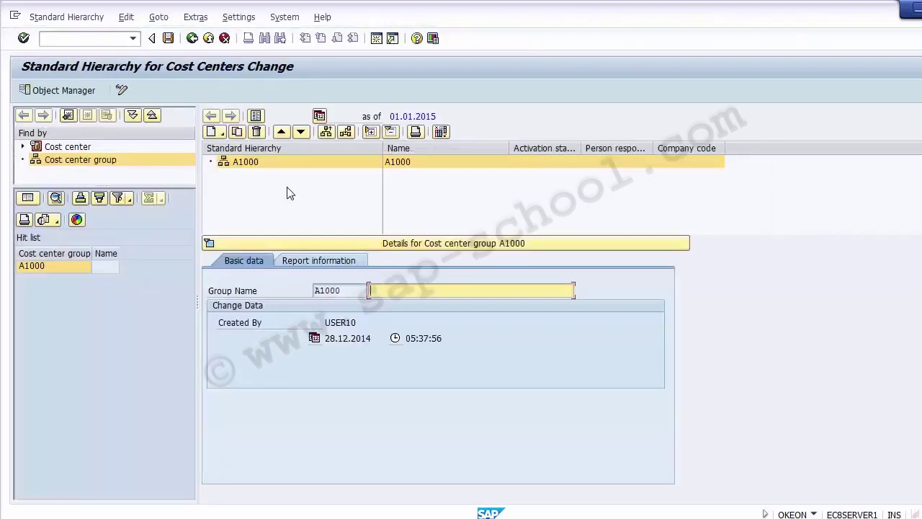
- Inspect the top node A1000 and its name in the standard hierarchy
click(444, 205)
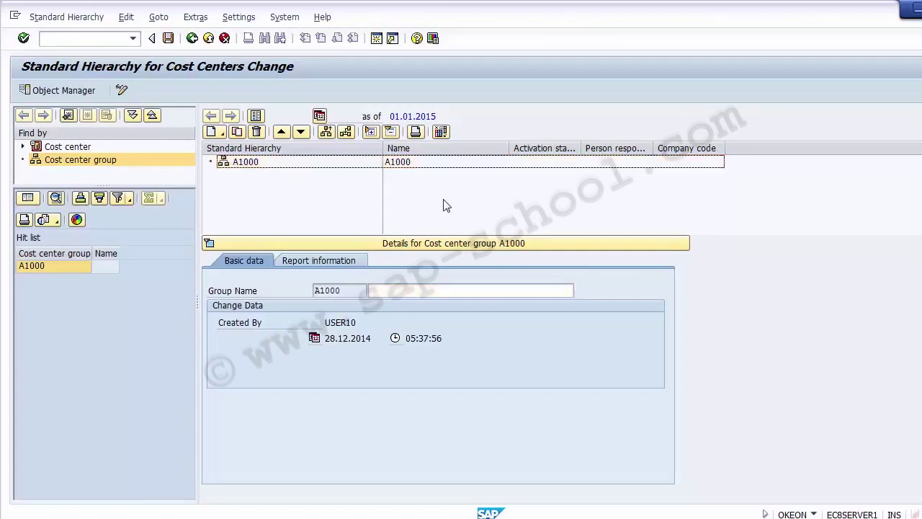
click(251, 165)
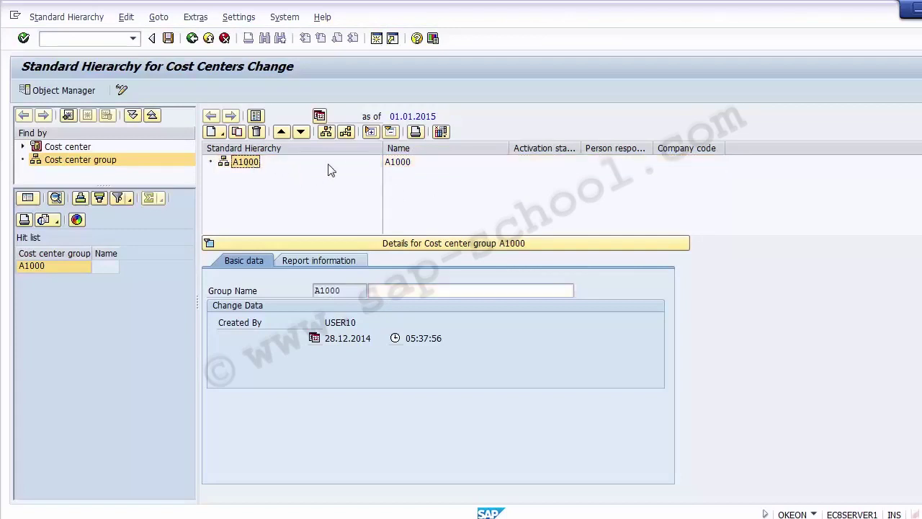
click(396, 164)
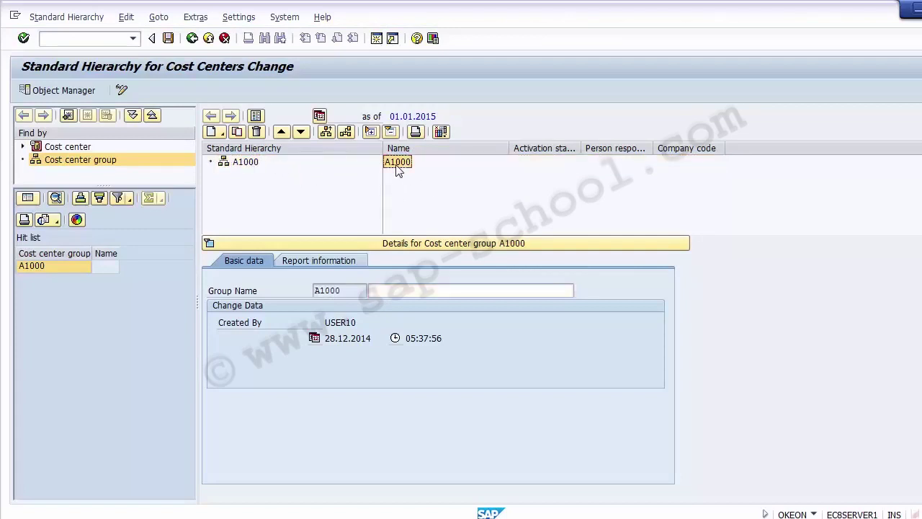
click(246, 167)
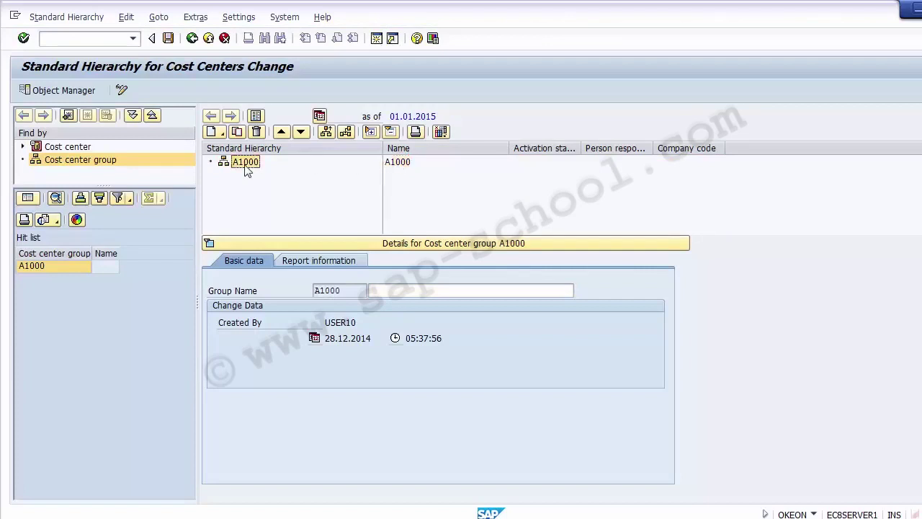
click(74, 39)
text(/)
key(BackSpace)
click(396, 166)
- Switch the standard hierarchy to display mode and back to change mode
click(121, 92)
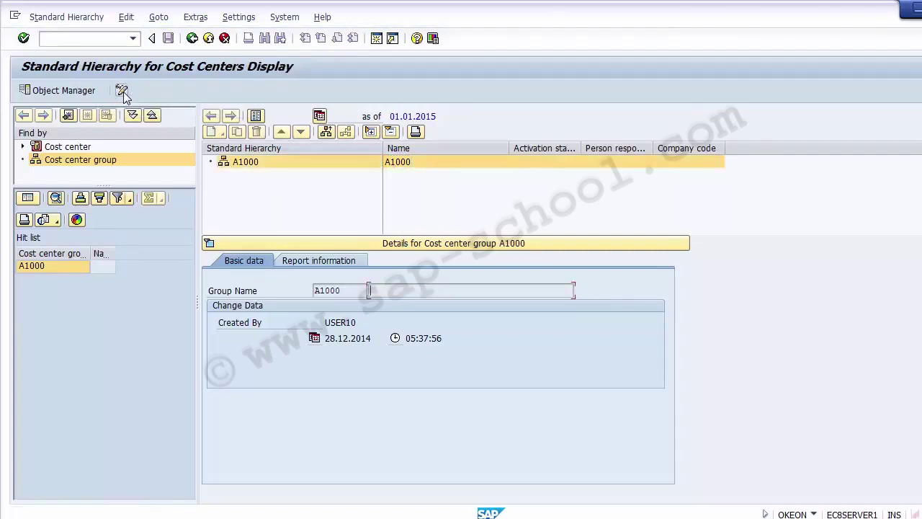
click(124, 93)
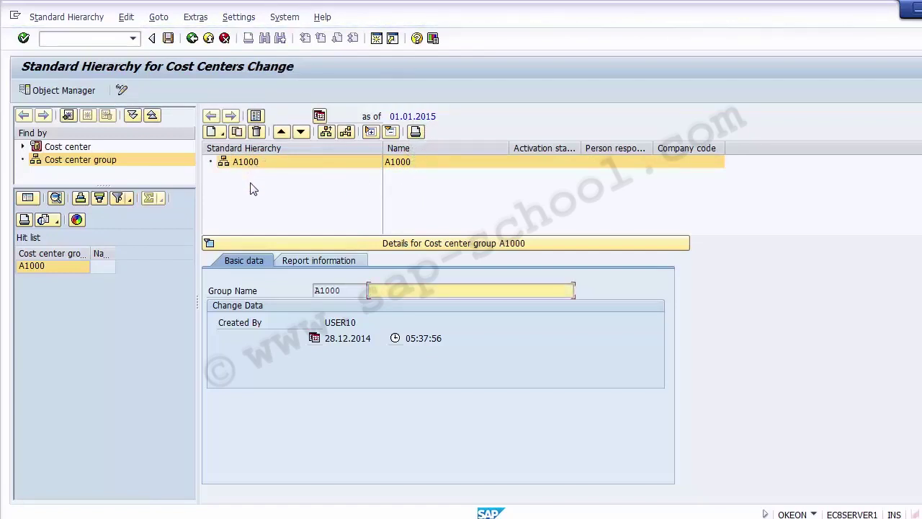
- Review which objects can be created under node A1000 without choosing one, and recheck the node and its name
click(234, 164)
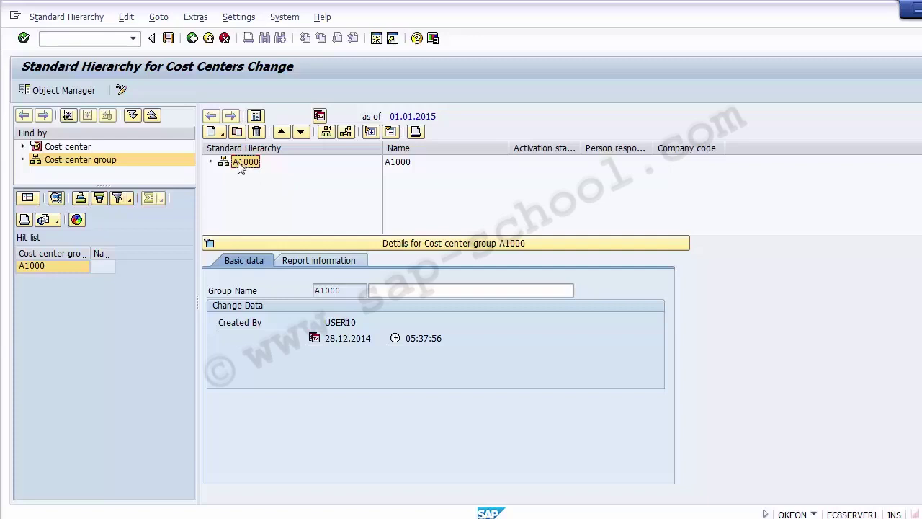
click(214, 136)
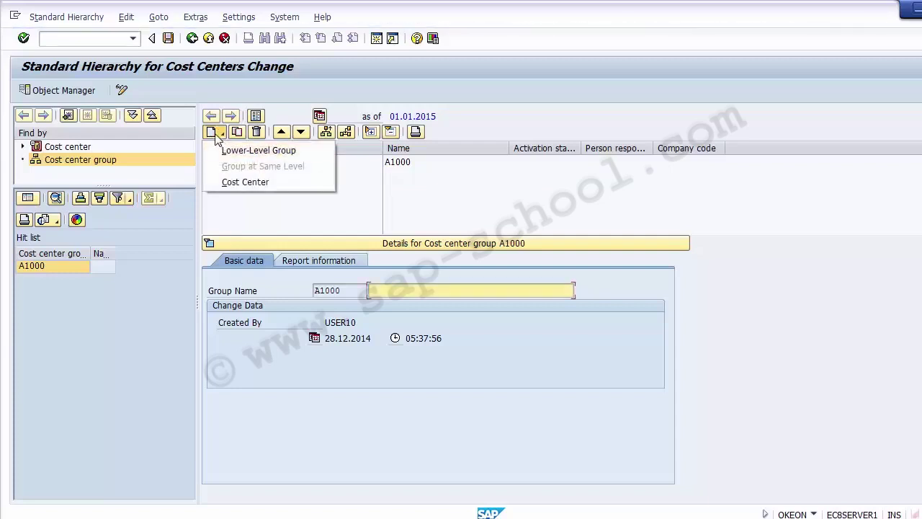
click(400, 220)
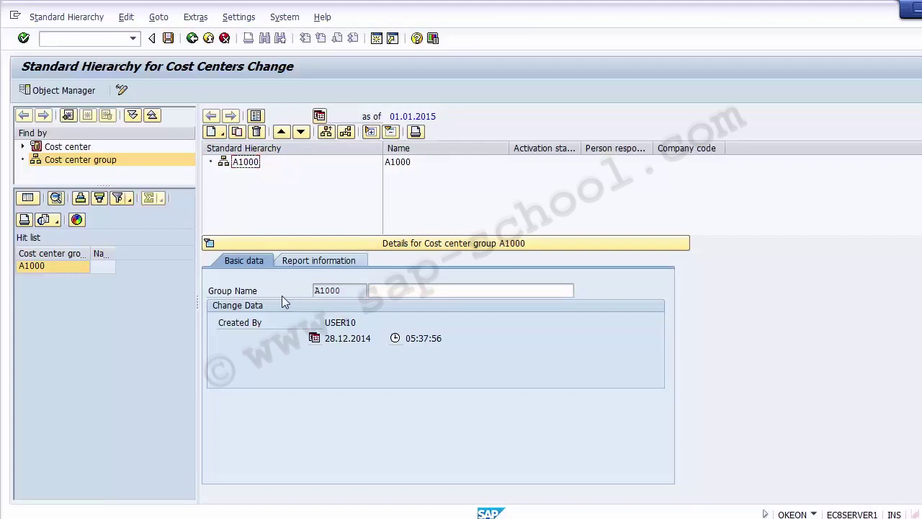
click(400, 164)
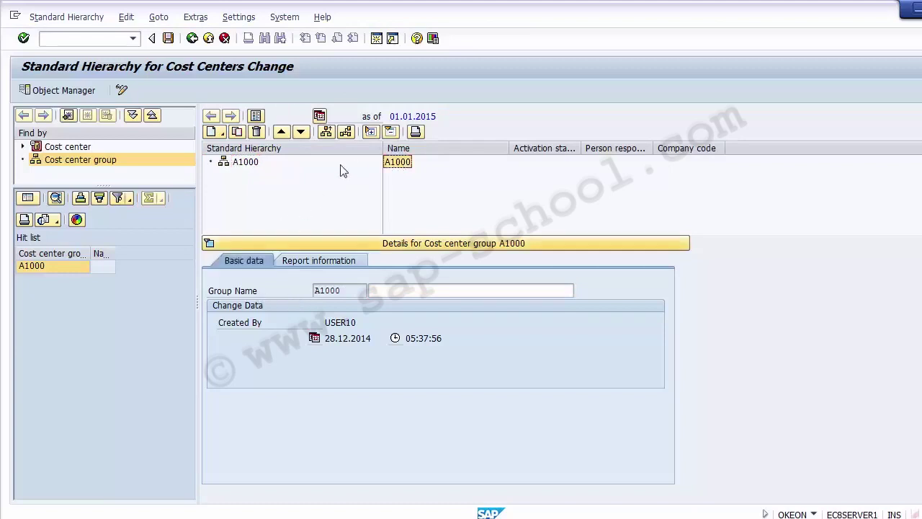
click(261, 162)
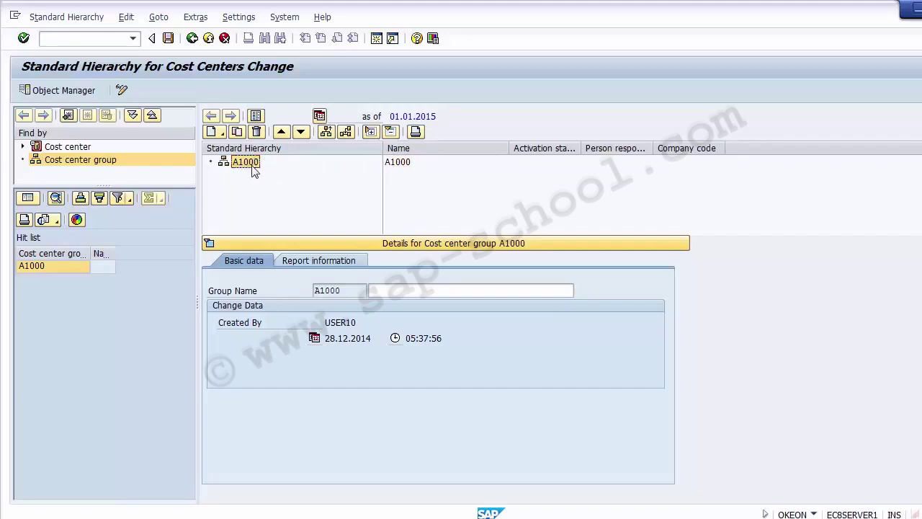
- Name cost center group A1000 "Standard Hierarchy for Company code 1200" and save the standard hierarchy
click(403, 290)
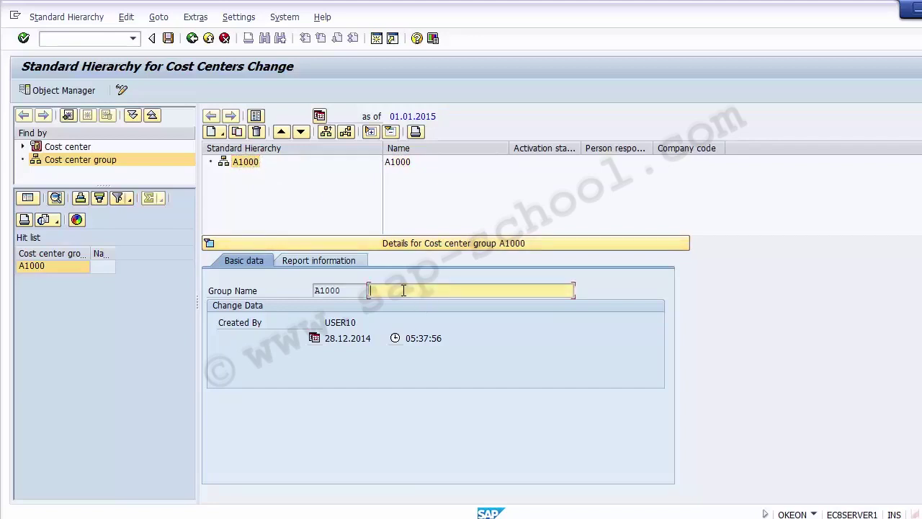
text(Standard Hierarchy for Co)
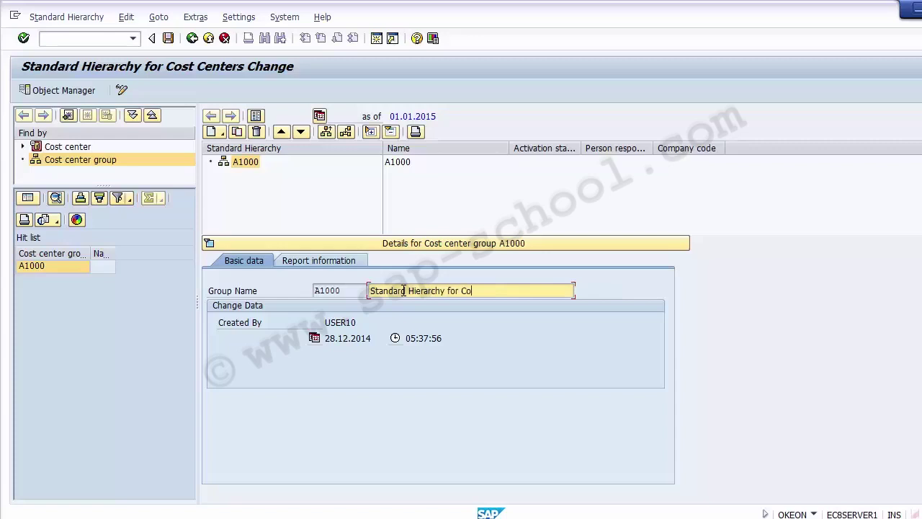
text(mpany code 1200)
drag(551, 289, 366, 288)
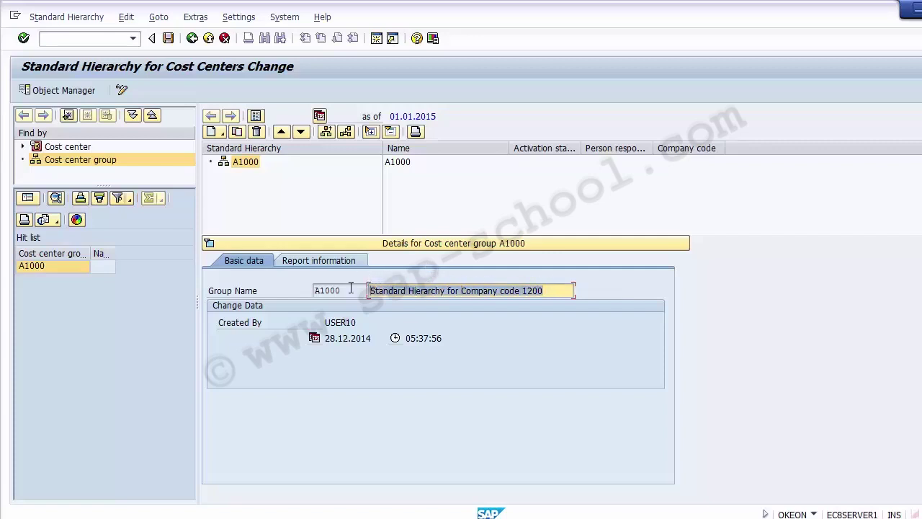
click(168, 38)
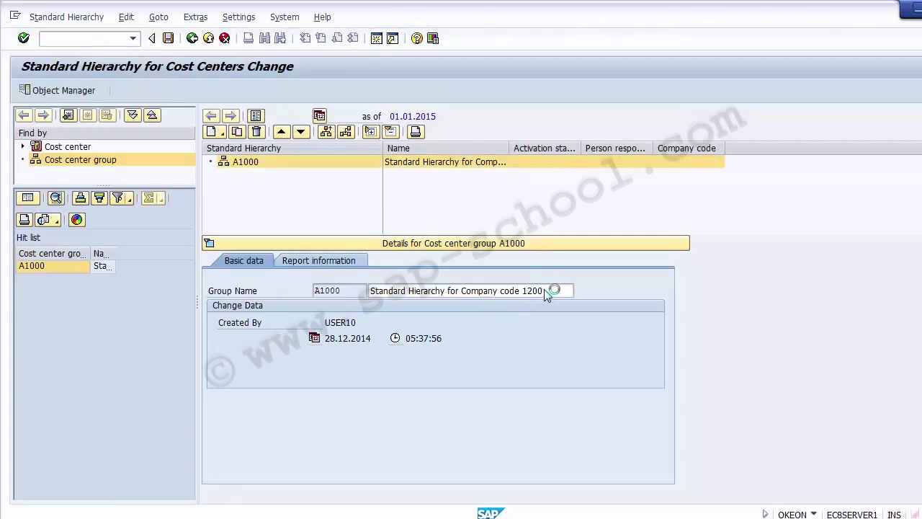
- Widen the hierarchy's Name column to fit the full group name and recheck node A1000 and its name
drag(509, 148, 620, 149)
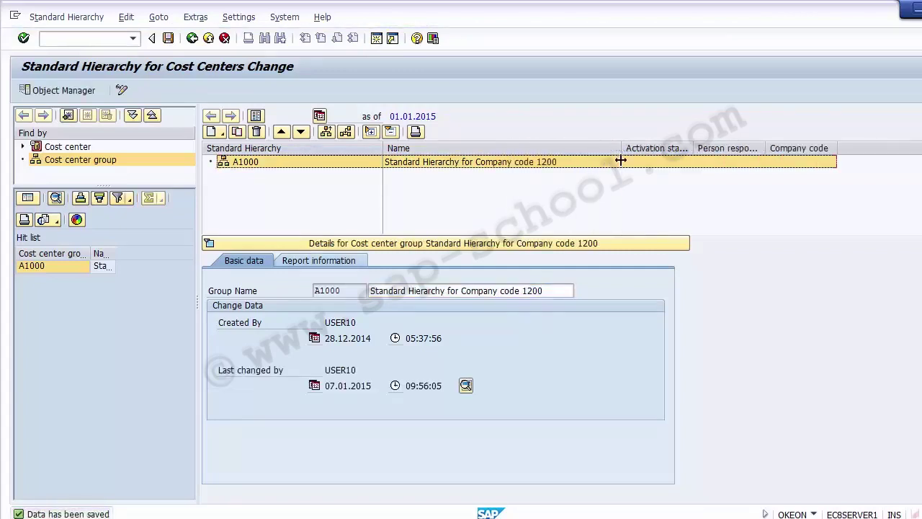
click(555, 164)
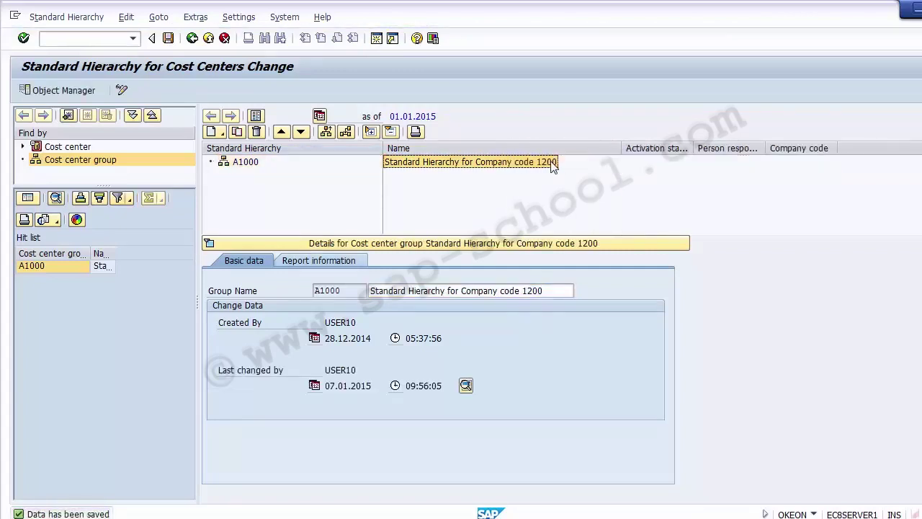
click(251, 163)
click(465, 164)
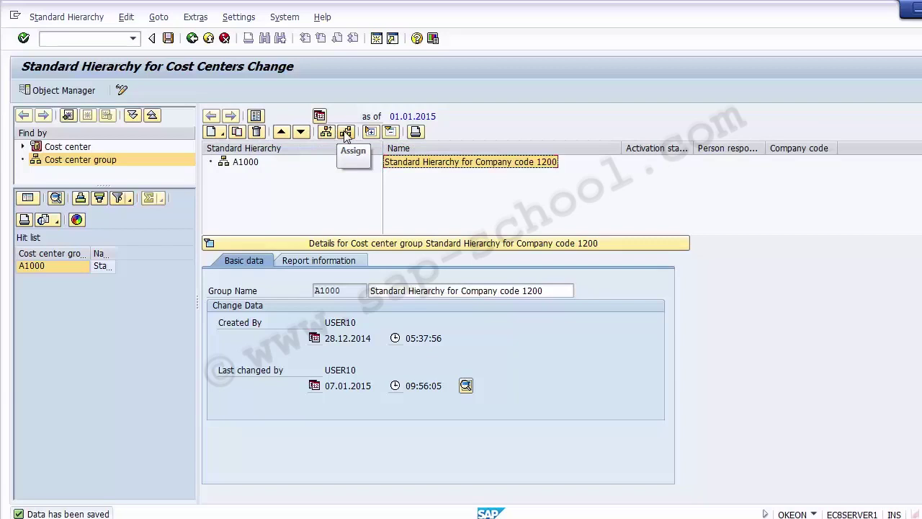
click(333, 202)
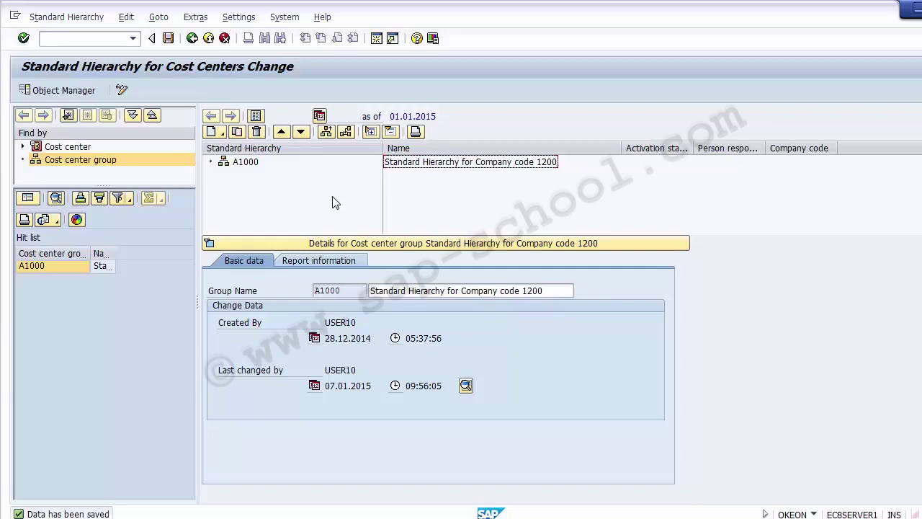
- Examine the group name and the creation and last-change data in the basic data of group A1000
click(232, 295)
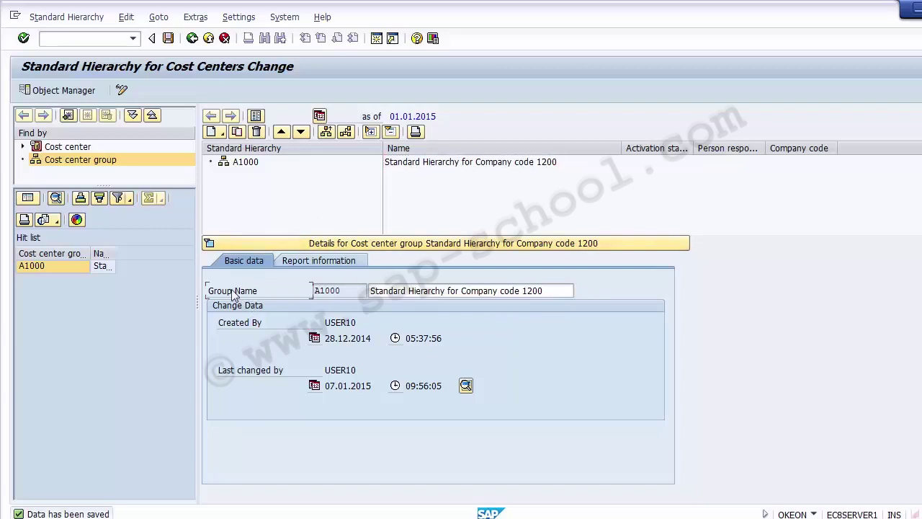
click(337, 294)
click(404, 292)
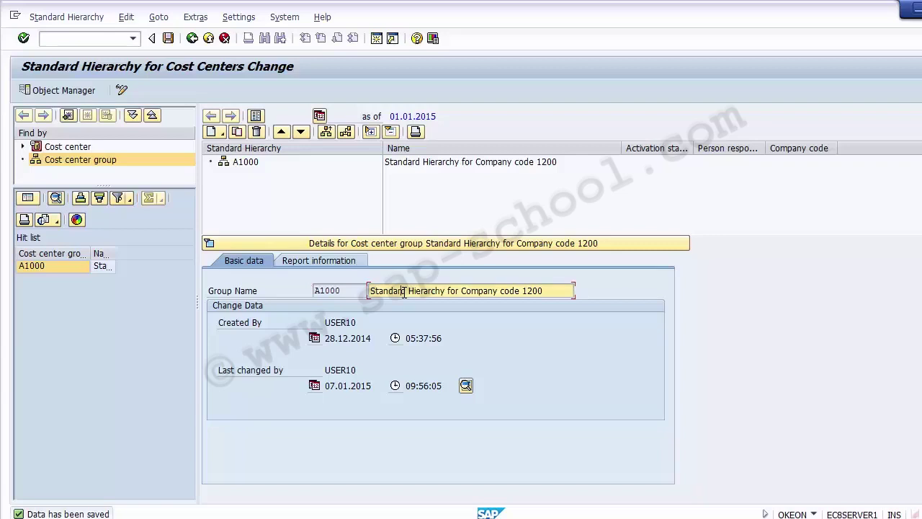
double_click(333, 324)
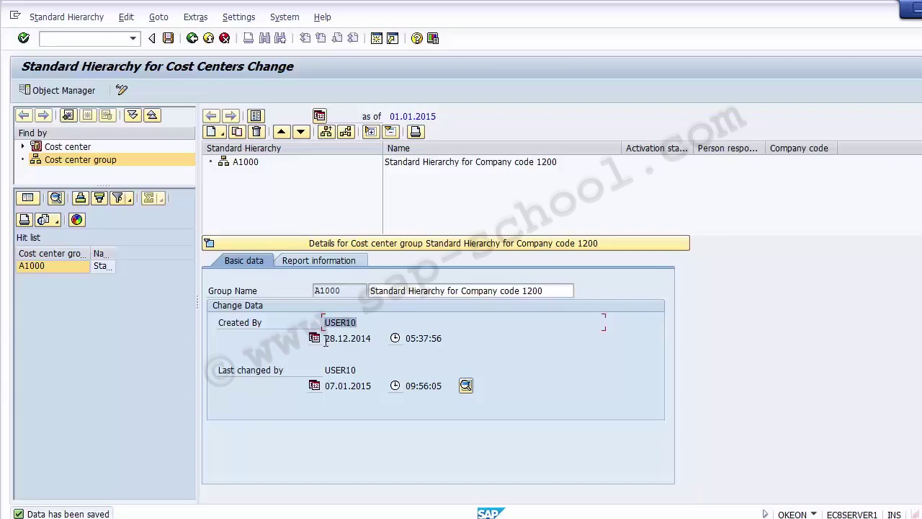
double_click(369, 337)
double_click(410, 338)
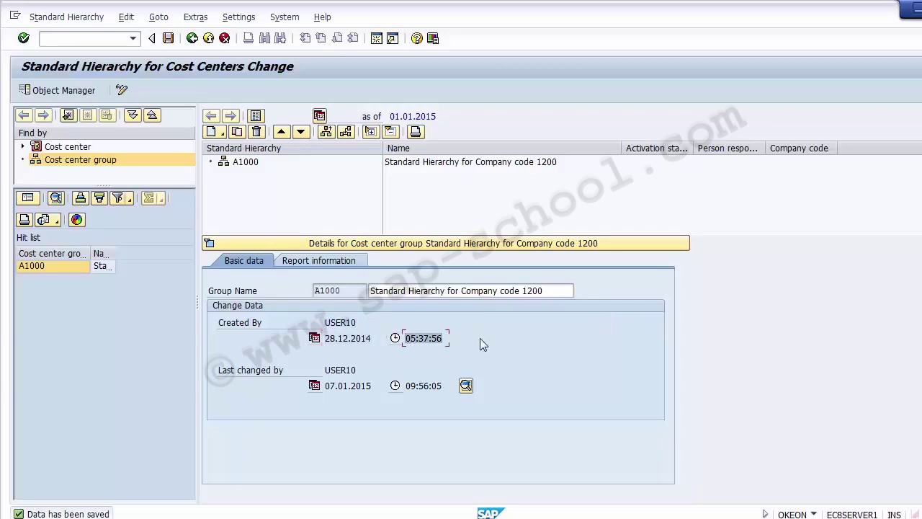
click(236, 371)
click(410, 291)
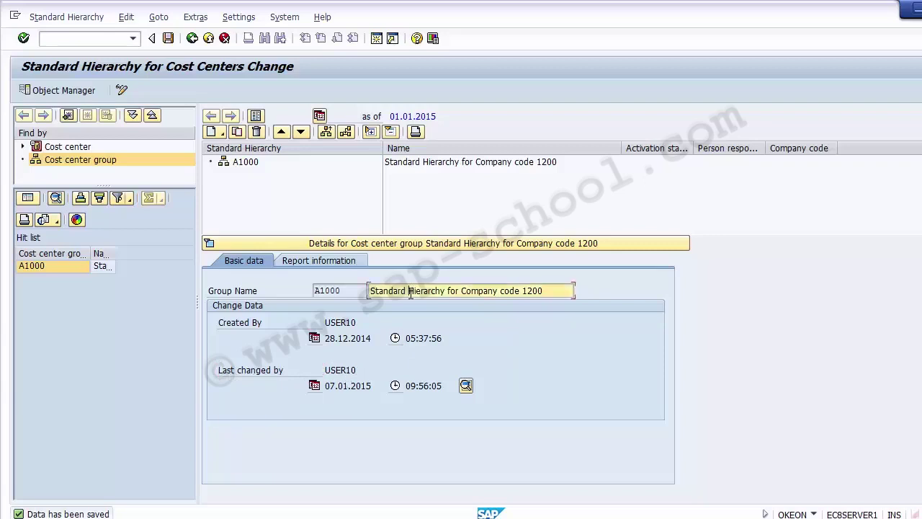
click(330, 386)
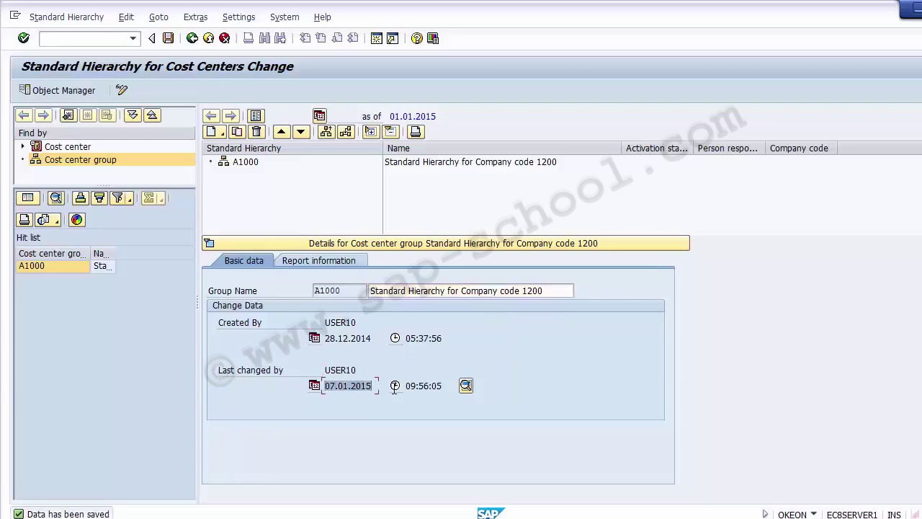
click(375, 385)
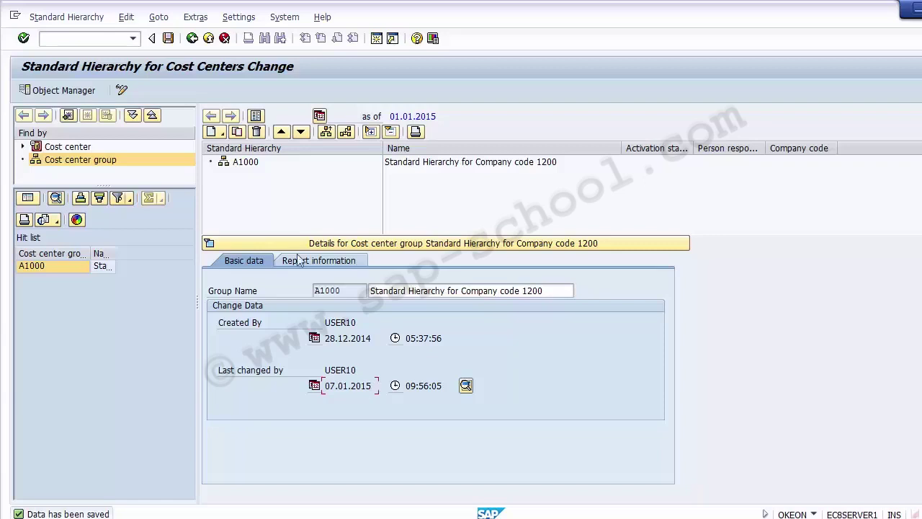
- Save the standard hierarchy again and consult the Cost Center Categories slide in PowerPoint before returning to SAP
click(167, 41)
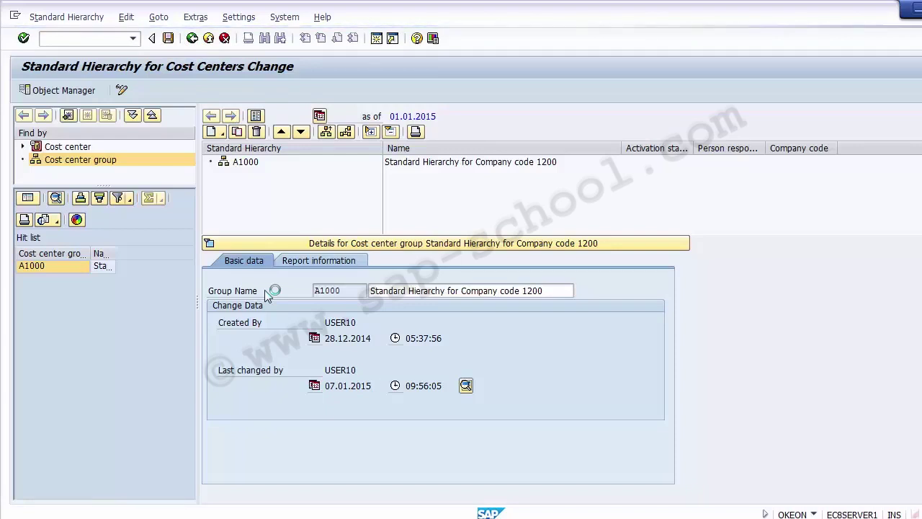
click(150, 423)
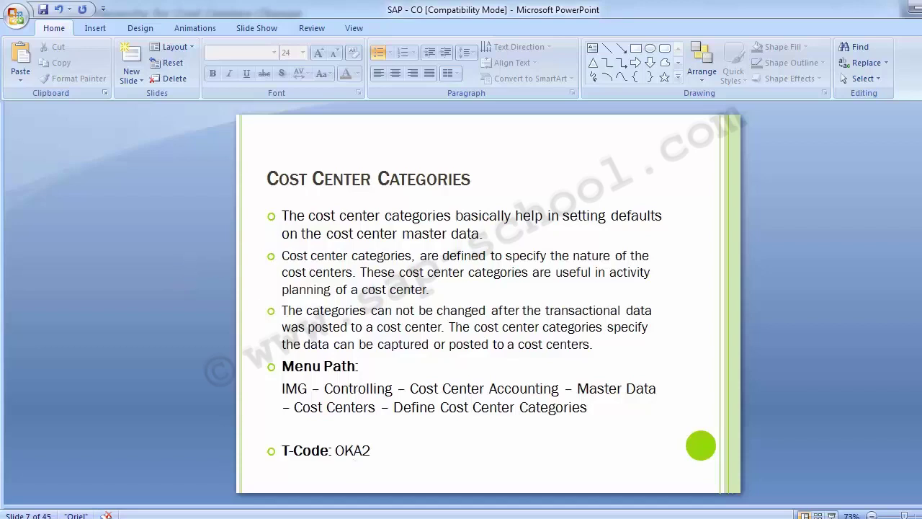
click(441, 453)
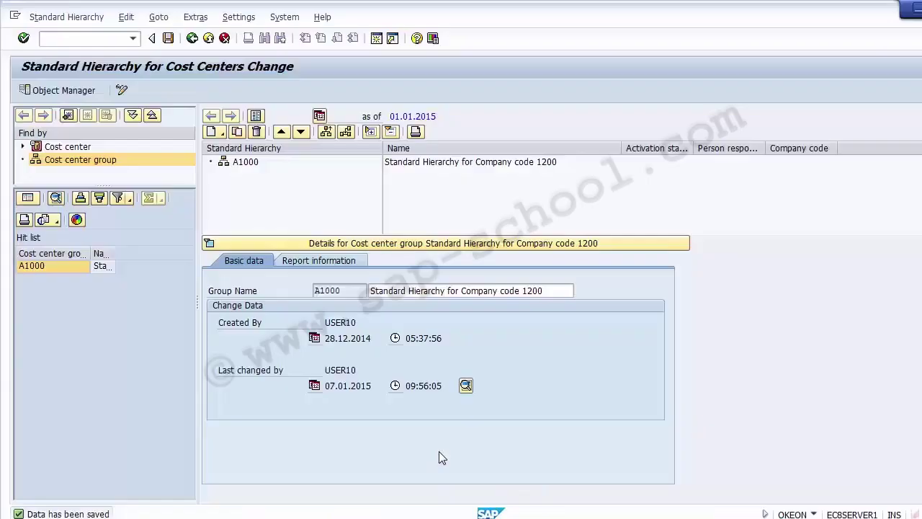
- Leave the standard hierarchy and execute the Define Cost Center Categories activity in the implementation guide
click(193, 39)
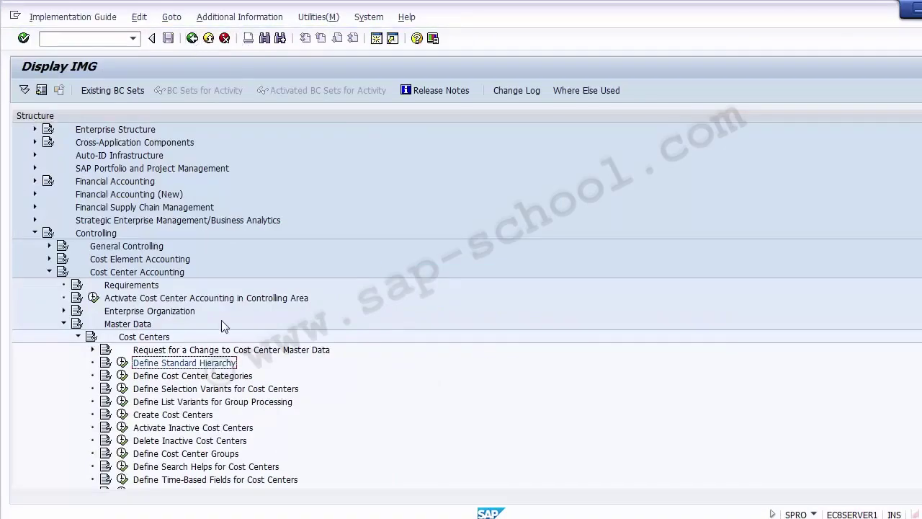
click(197, 375)
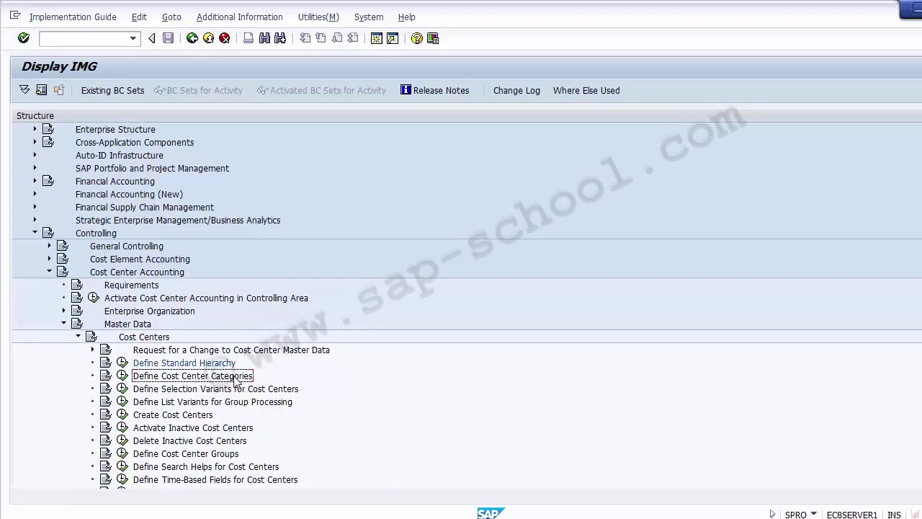
click(122, 378)
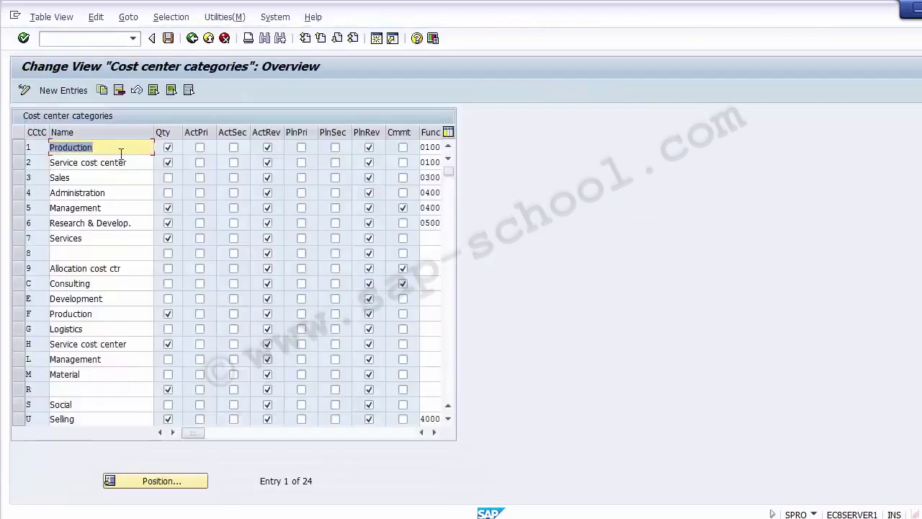
- Examine the names and category codes of the existing cost center categories
click(101, 162)
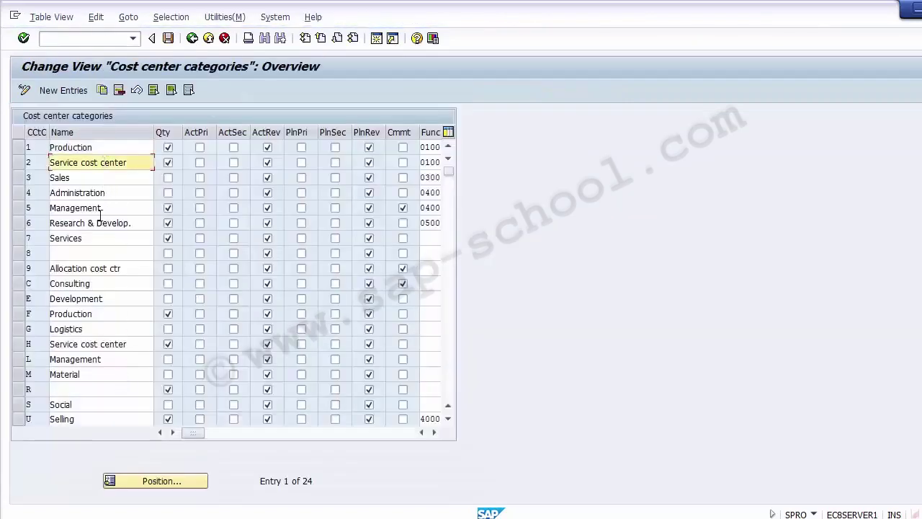
click(99, 237)
click(92, 149)
click(95, 162)
click(97, 178)
click(97, 192)
click(95, 207)
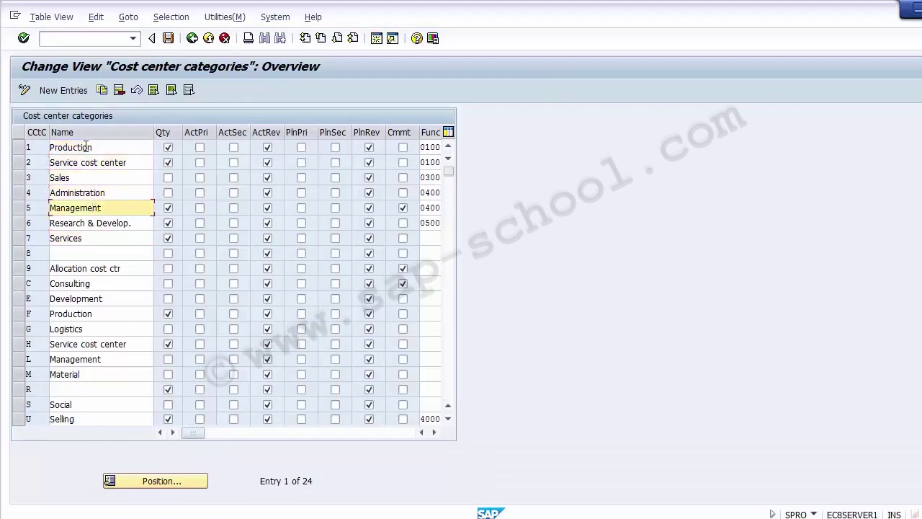
click(85, 147)
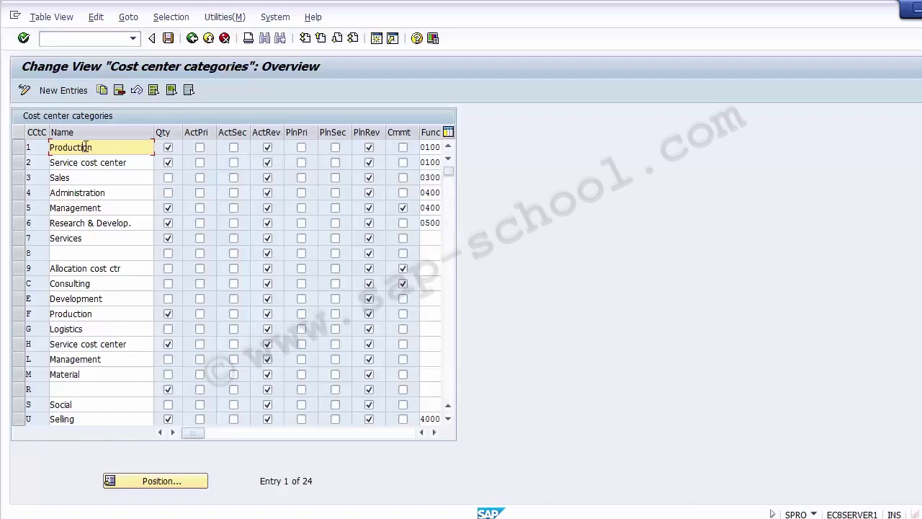
click(31, 144)
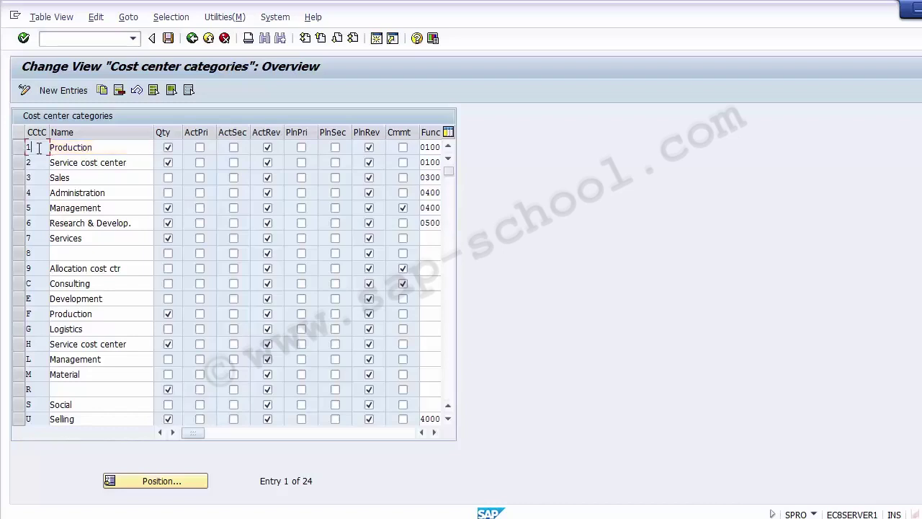
click(44, 271)
click(39, 192)
click(40, 162)
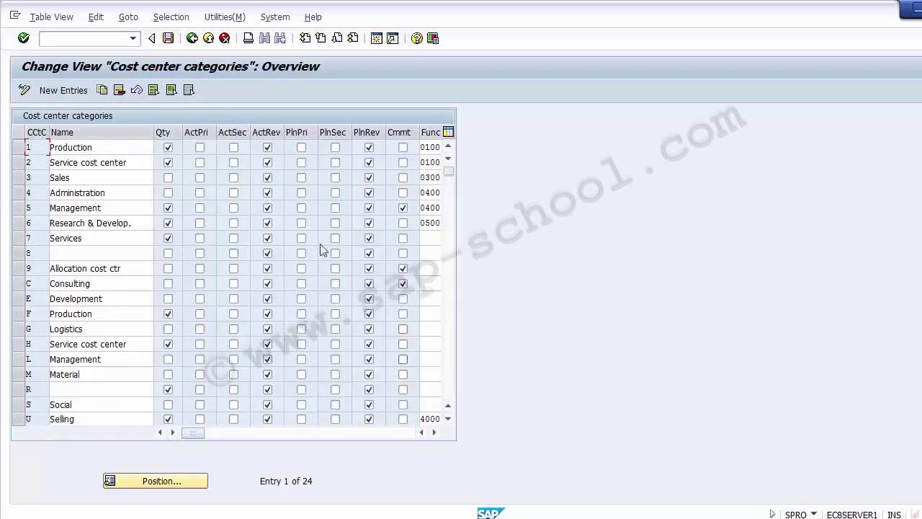
- Add a new cost center category with code A and the name Logistics
click(62, 96)
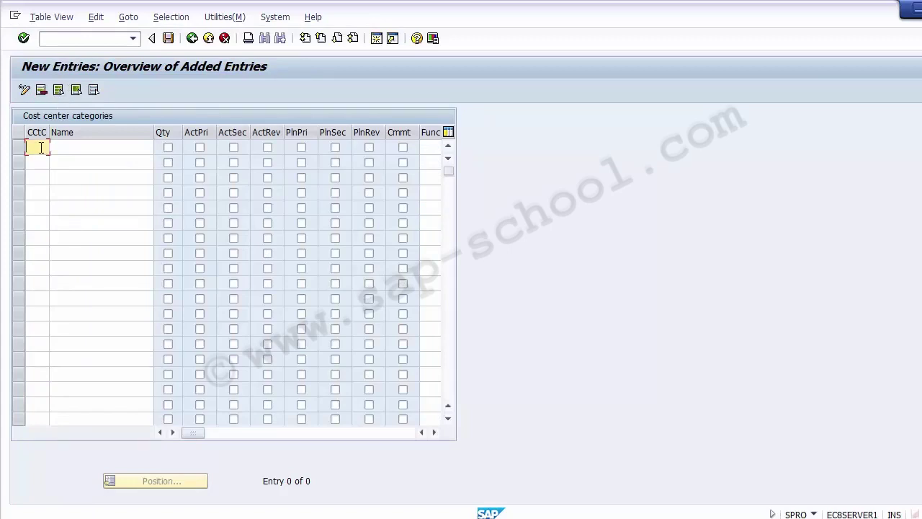
text(A)
click(77, 147)
text(Lo)
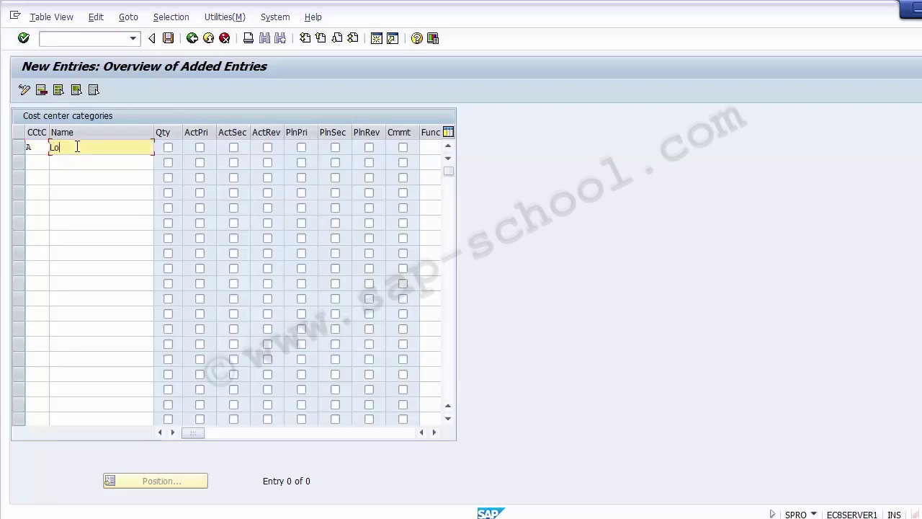
text(gistics)
- Try the indicators of category A Logistics and set ActRev and PlnRev, leaving ActPri and PlnPri unset
click(165, 146)
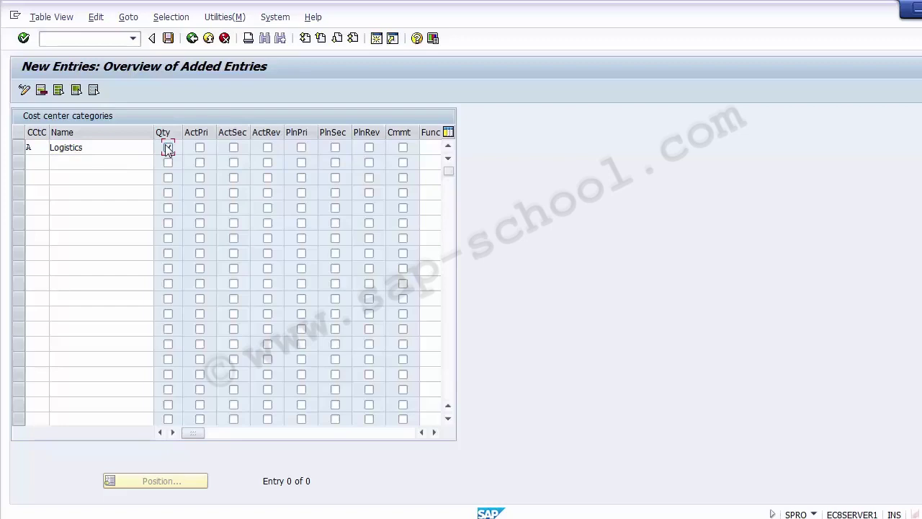
click(168, 148)
click(200, 147)
click(199, 148)
click(268, 148)
click(301, 148)
click(301, 148)
click(267, 151)
click(370, 148)
- Open the list of possible functional areas for cost center category A Logistics
click(434, 432)
click(435, 433)
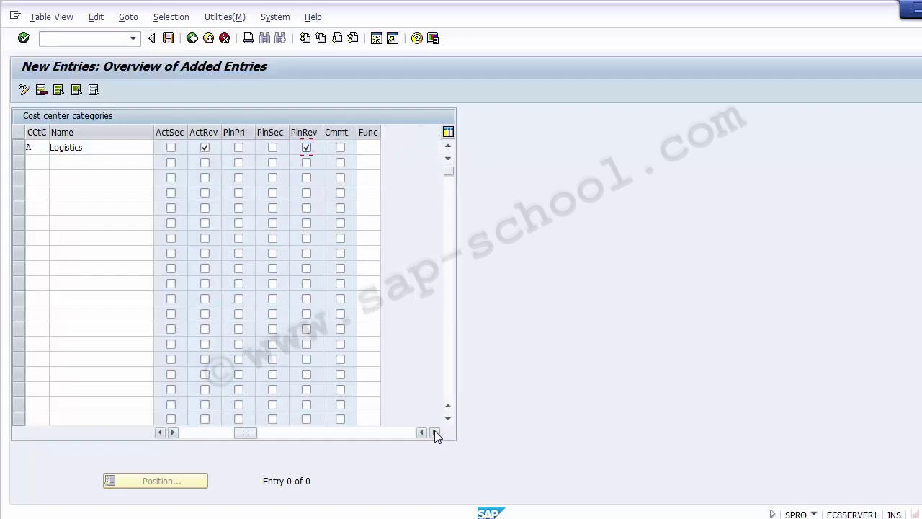
click(374, 146)
key(F4)
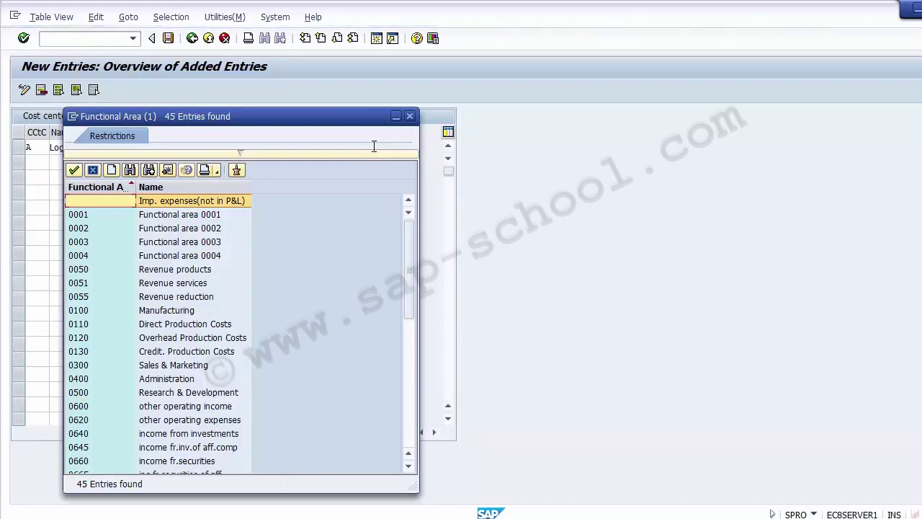
- Examine the codes and names of the available functional areas for one that suits the Logistics category
key(Down)
key(Down)
key(Down)
key(Down)
key(Down)
key(Down)
key(Down)
key(Down)
key(Down)
key(Down)
key(Down)
key(Down)
key(Down)
key(Down)
key(Down)
key(Down)
key(Down)
key(Down)
key(Down)
key(Down)
key(Down)
key(Down)
key(Down)
key(Down)
key(Down)
key(Down)
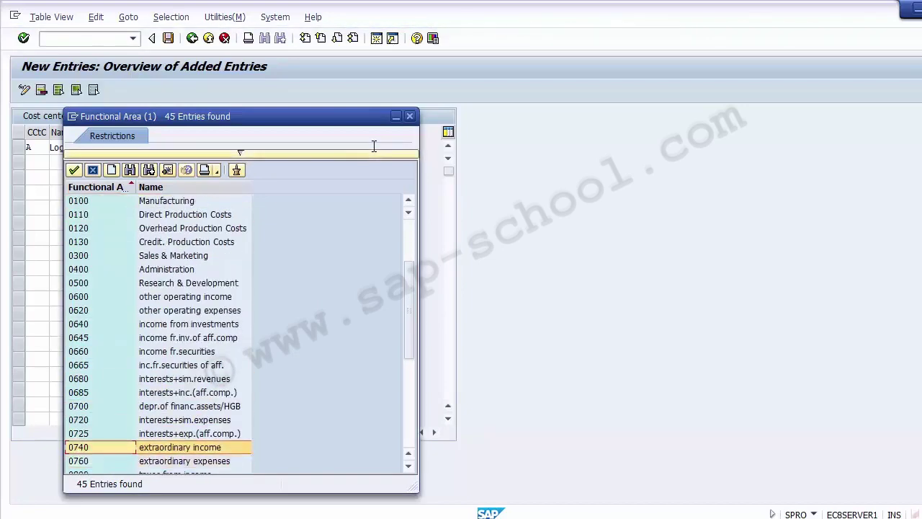
key(Up)
key(Up)
key(Up)
key(Up)
key(Up)
key(Up)
key(Up)
key(Up)
key(Up)
key(Up)
key(Up)
key(Up)
key(Up)
key(Up)
key(Up)
key(Up)
key(Up)
key(Up)
key(Up)
key(Up)
key(Down)
key(Down)
key(Down)
key(Down)
key(Down)
key(Down)
key(Down)
key(Down)
key(Down)
key(Down)
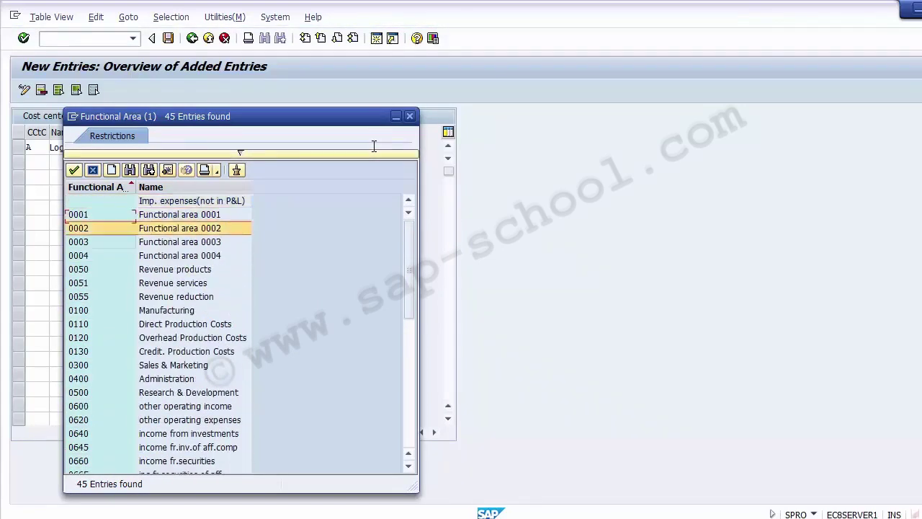
key(Down)
key(Down)
key(Down)
key(Down)
key(Down)
key(Down)
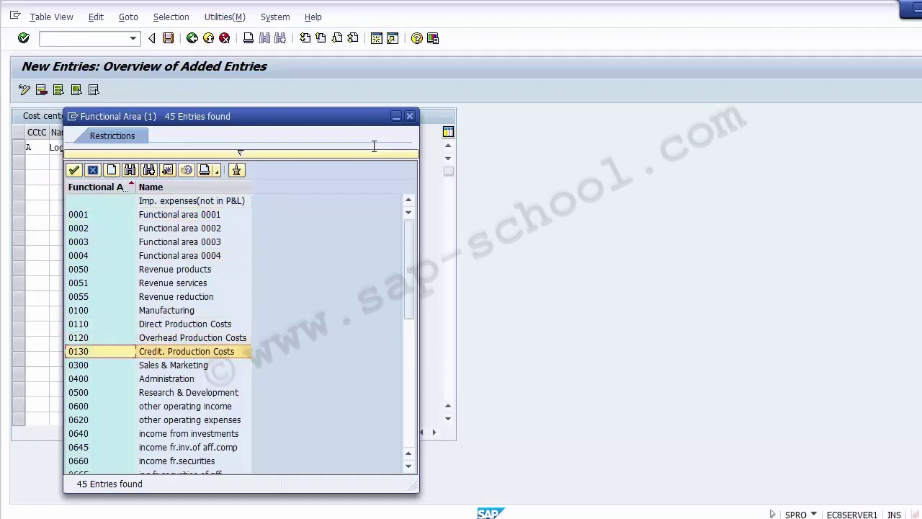
key(Up)
key(Up)
key(Up)
key(Up)
key(Up)
key(Up)
key(Up)
key(Up)
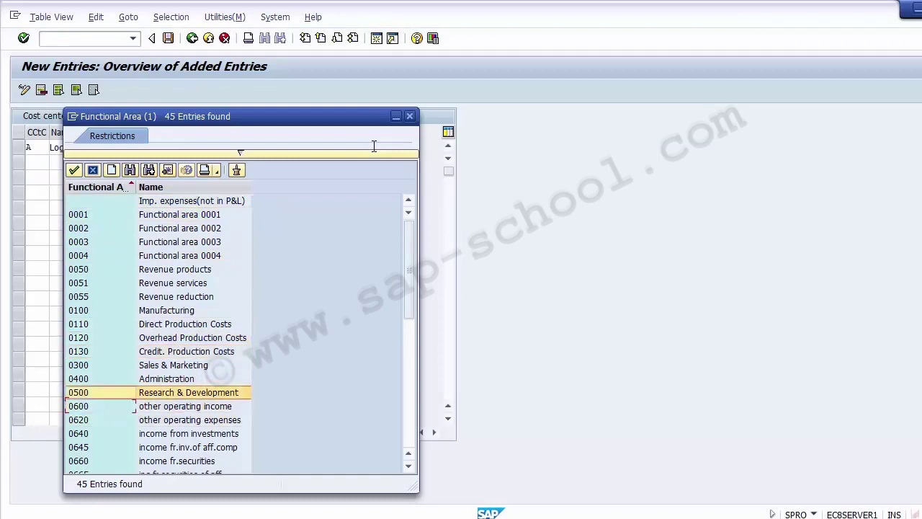
key(Up)
key(Up)
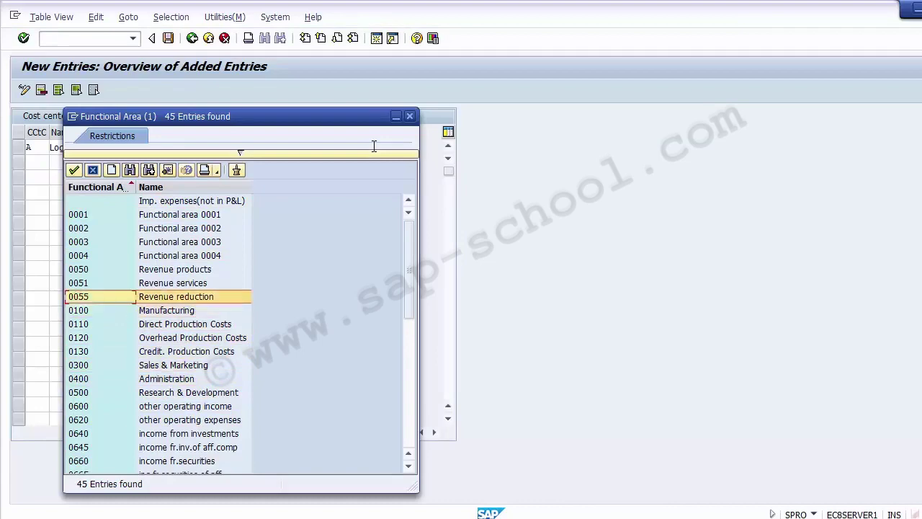
key(Down)
key(Down)
key(Down)
key(Down)
key(Down)
key(Down)
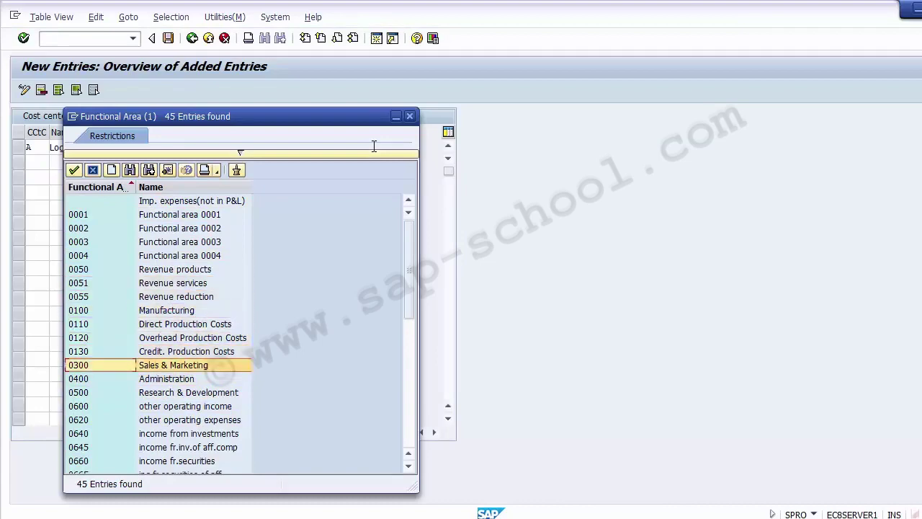
key(Down)
key(Down)
key(Down)
key(Down)
key(Down)
key(Down)
key(Down)
key(Down)
key(Down)
key(Down)
key(Down)
key(Down)
key(Down)
key(Down)
key(Down)
key(Down)
key(Down)
key(Down)
key(Down)
key(Down)
key(Down)
key(Down)
key(Down)
key(Down)
key(Down)
key(Down)
key(Down)
key(Down)
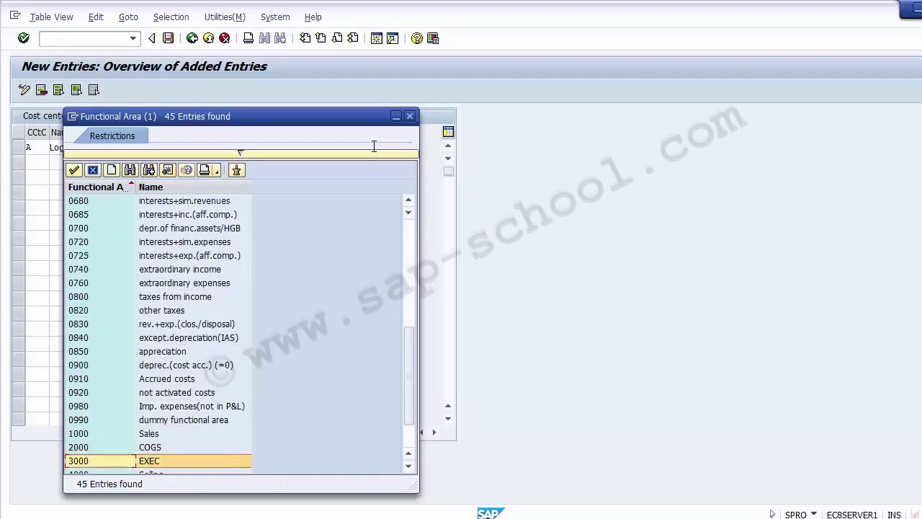
key(Down)
key(Down)
key(Down)
key(Down)
key(Up)
key(Up)
key(Up)
key(Up)
key(Up)
key(Up)
key(Up)
key(Up)
key(Up)
key(Up)
key(Up)
key(Up)
key(Up)
key(Up)
key(Up)
key(Up)
key(Up)
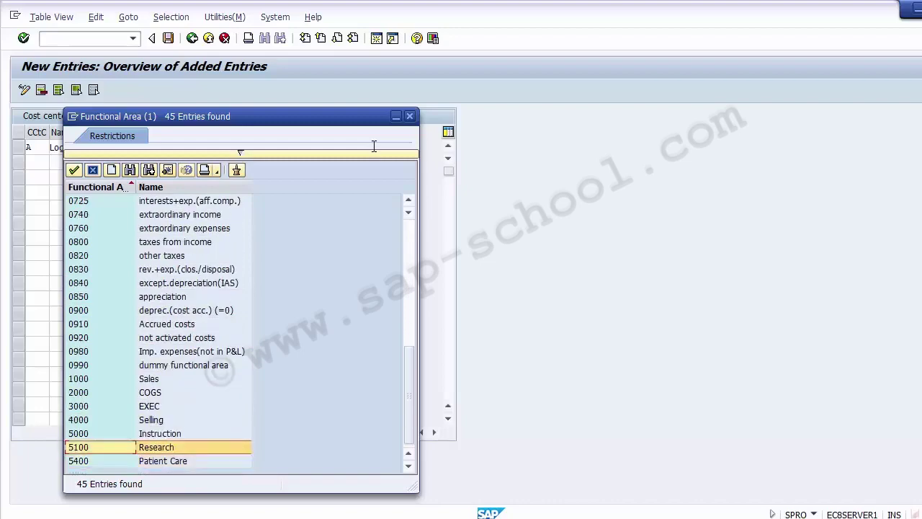
key(Up)
key(Up)
key(Up)
key(Up)
key(Up)
key(Up)
key(Up)
key(Up)
key(Up)
key(Up)
key(Up)
key(Up)
key(Up)
key(Up)
key(Up)
key(Up)
key(Up)
key(Up)
key(Up)
key(Up)
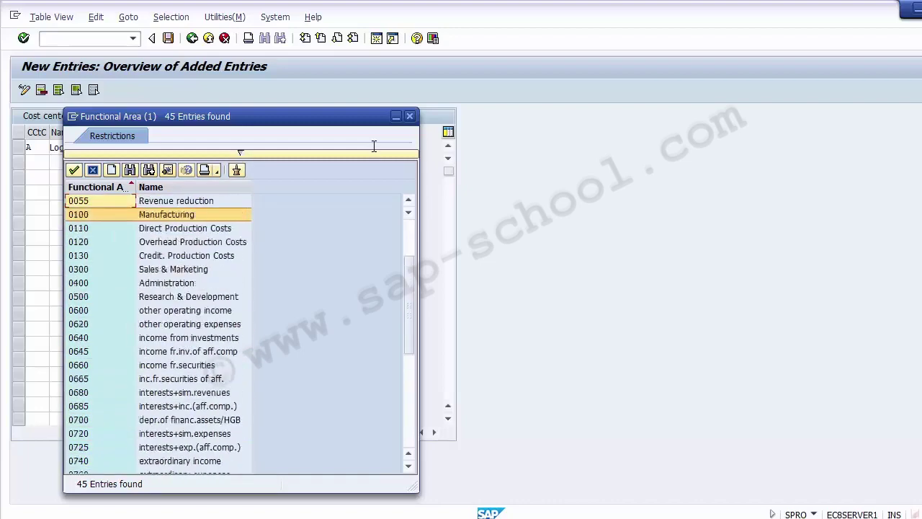
- Assign the functional area 0100 Manufacturing to the new cost center category A Logistics
key(Down)
key(Down)
key(Down)
key(Down)
key(Down)
key(Down)
key(Down)
key(Down)
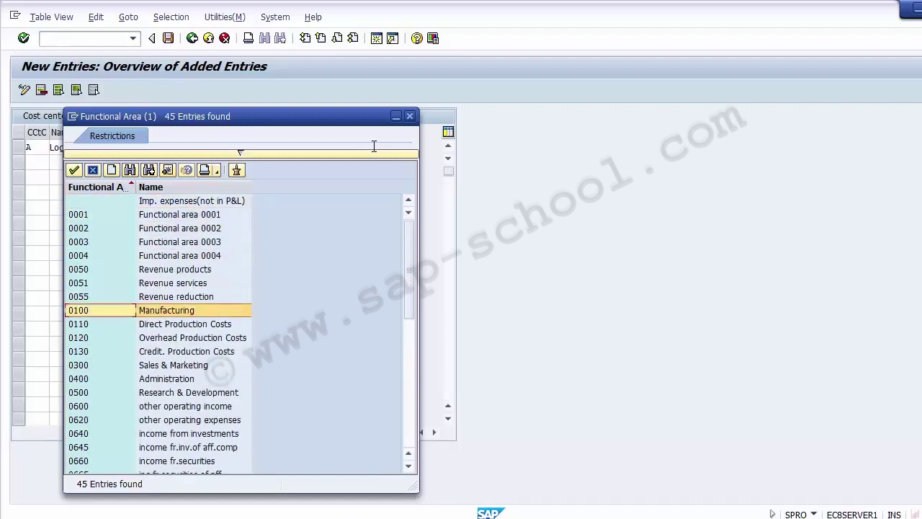
key(Down)
key(Down)
key(Down)
key(Down)
key(Down)
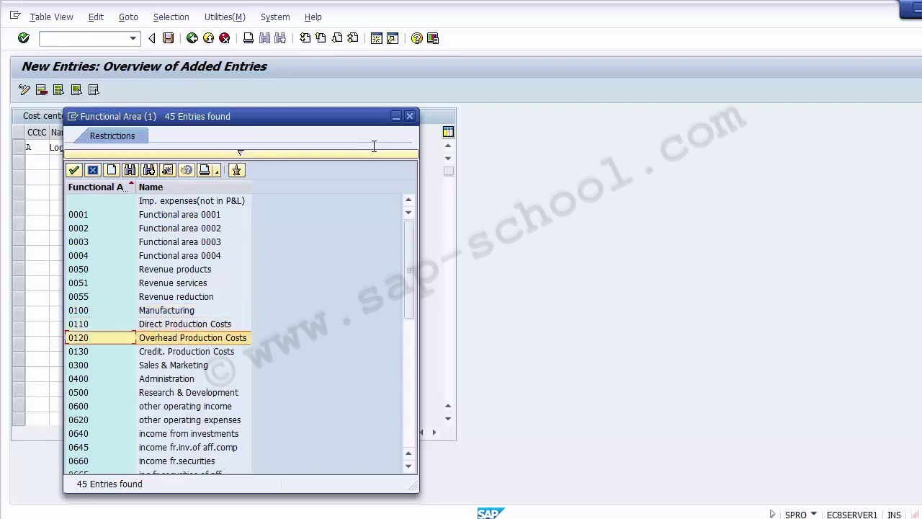
key(Up)
key(Up)
key(Up)
key(Up)
key(Up)
key(Return)
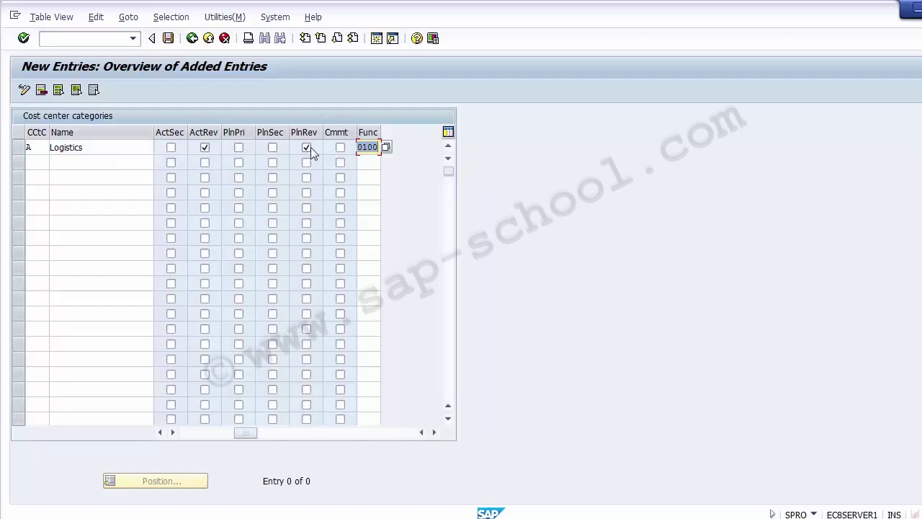
- Save cost center category A Logistics and return to the implementation guide
click(192, 432)
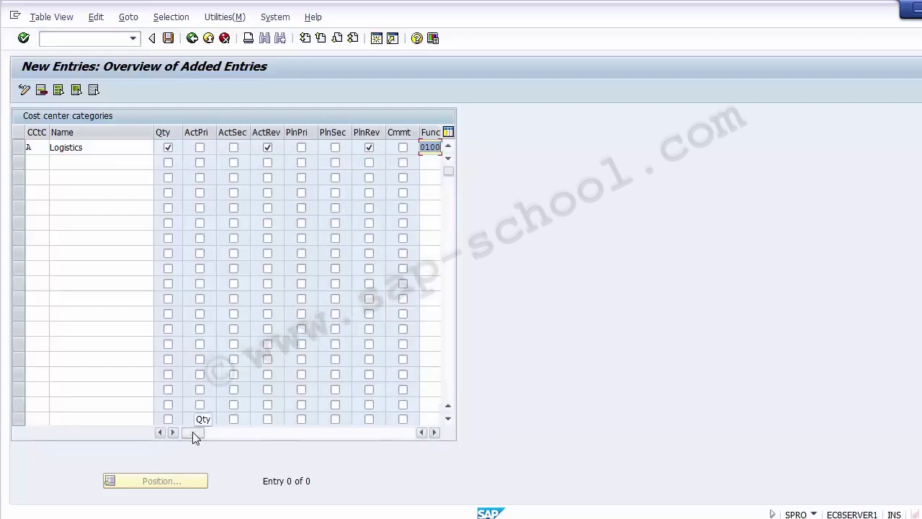
click(170, 40)
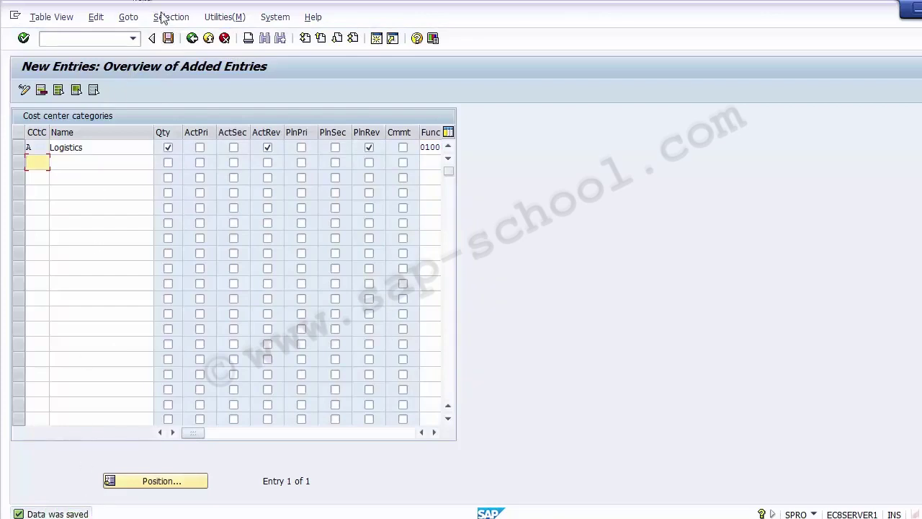
click(192, 39)
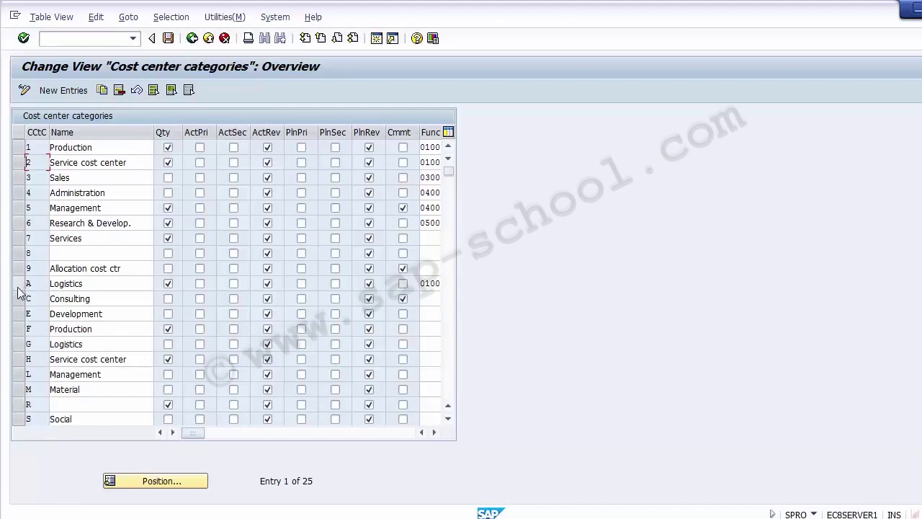
click(19, 285)
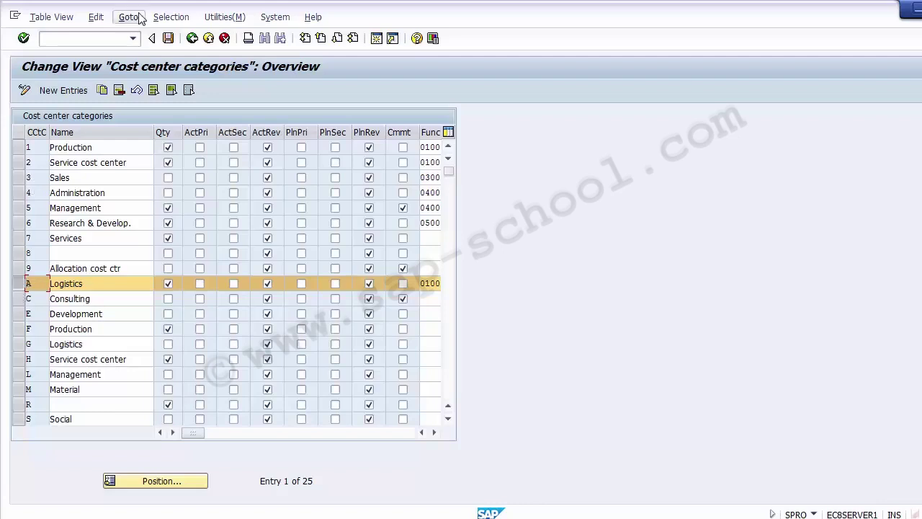
click(193, 40)
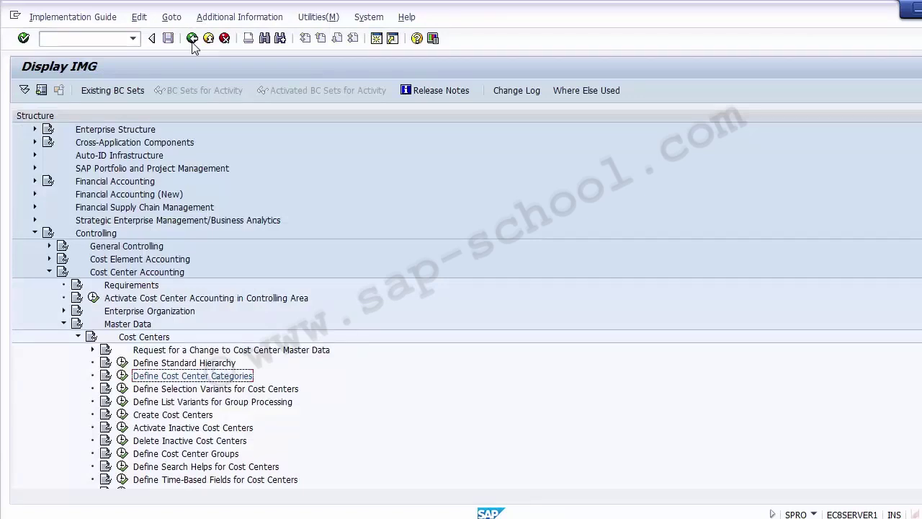
- Switch to the PowerPoint presentation and read the slide on cost centers with its menu path and transaction codes
click(372, 515)
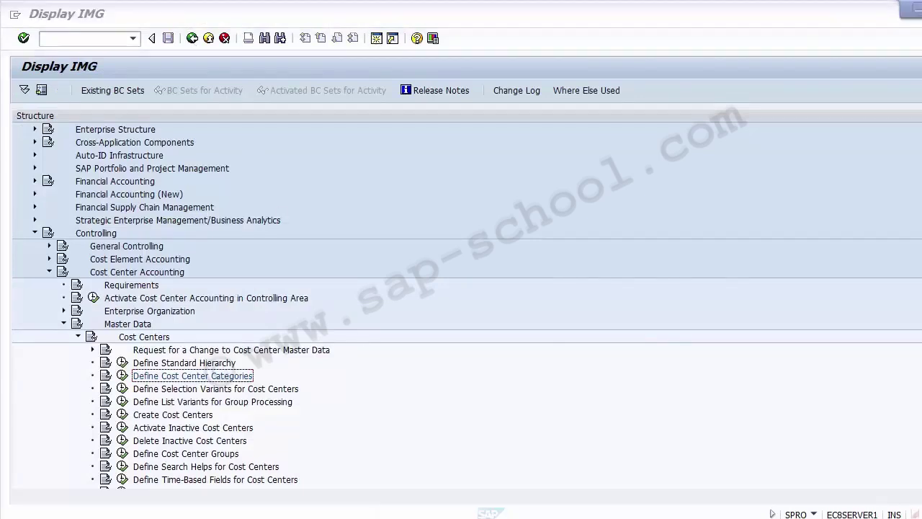
scroll(136, 302, down, 1)
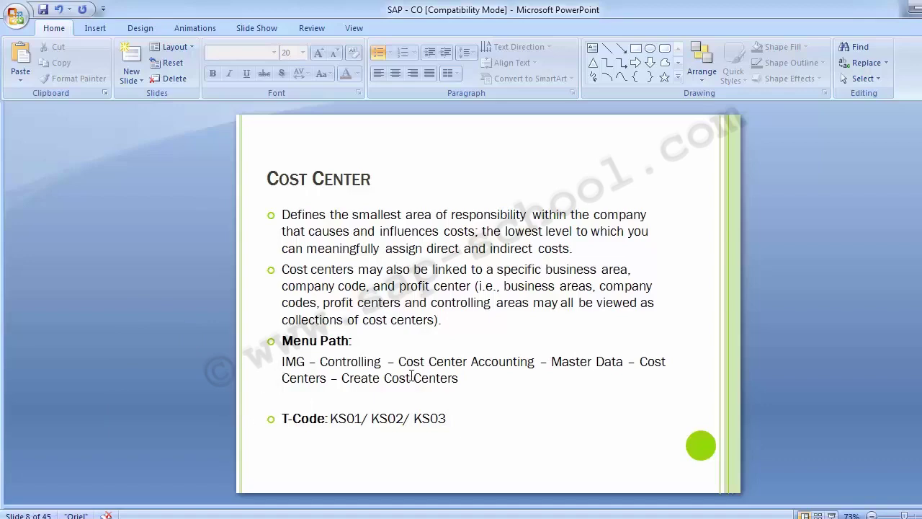
- Switch back to SAP and start the Create cost center activity from the Cost Centers master data of Cost Center Accounting
click(436, 513)
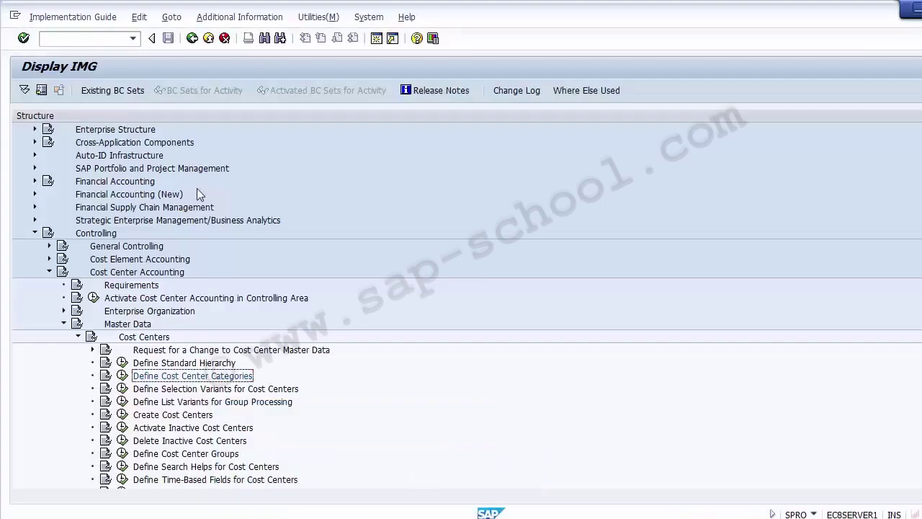
click(78, 336)
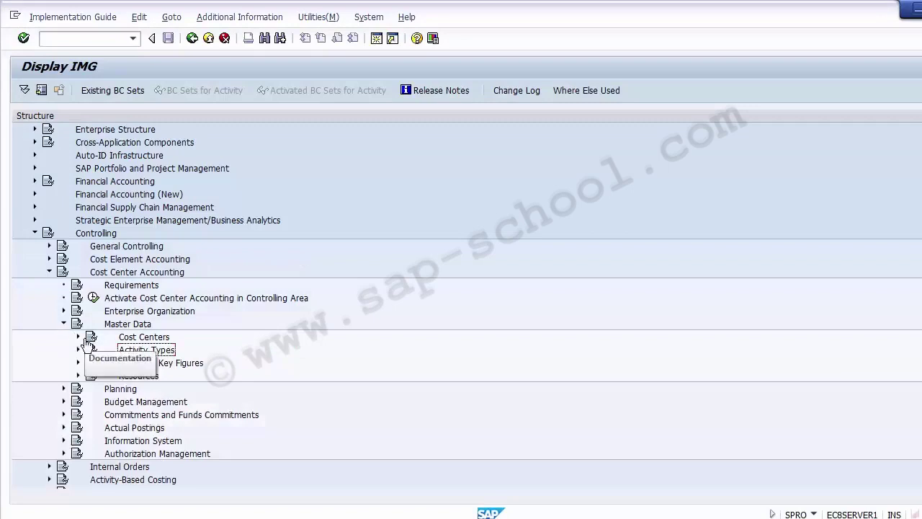
click(125, 324)
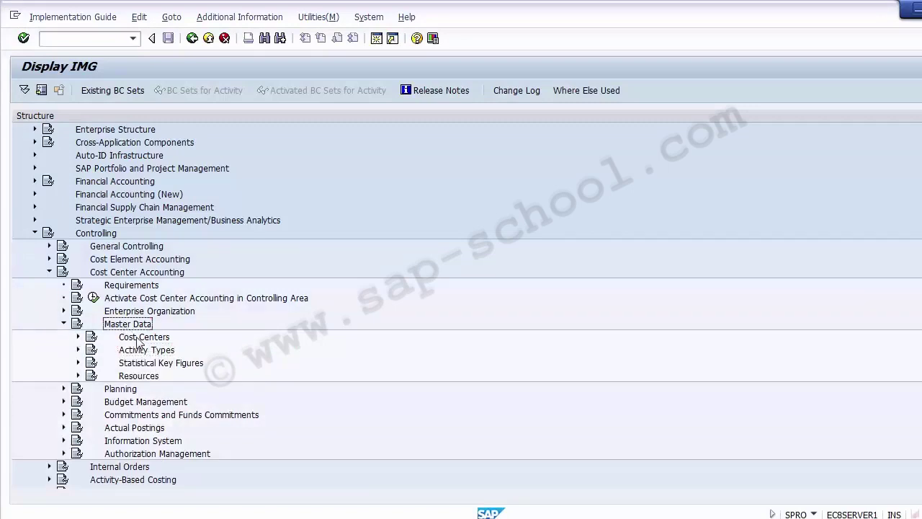
click(136, 339)
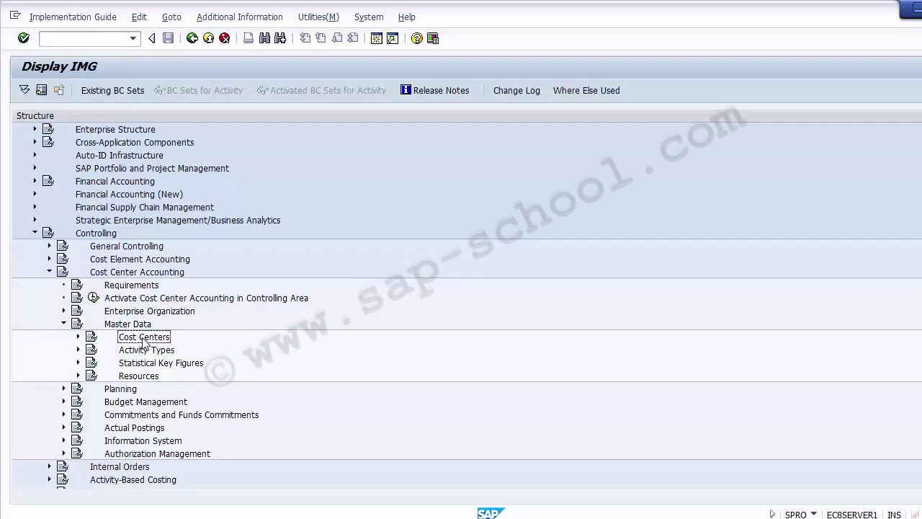
click(79, 337)
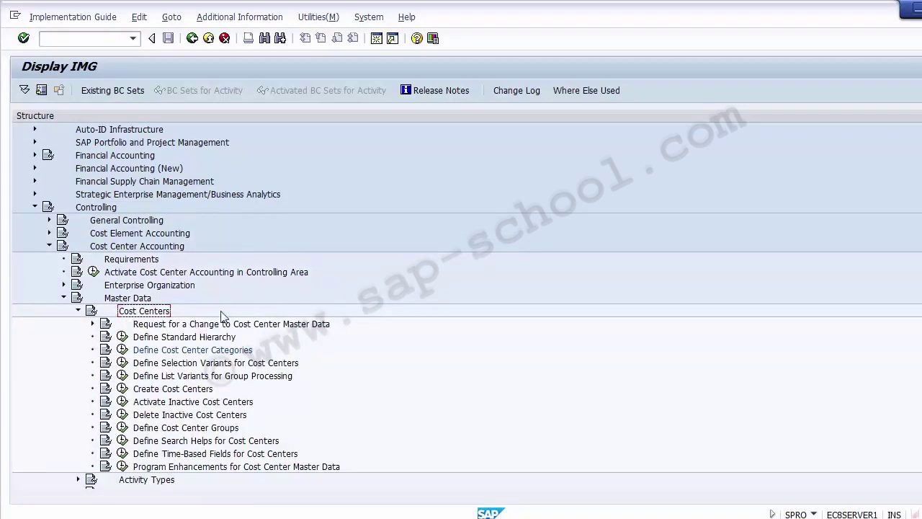
click(200, 389)
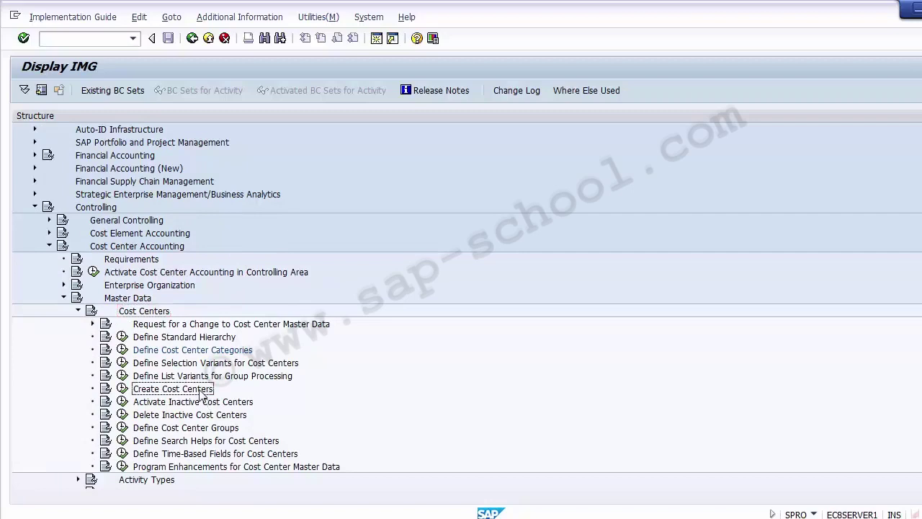
click(122, 390)
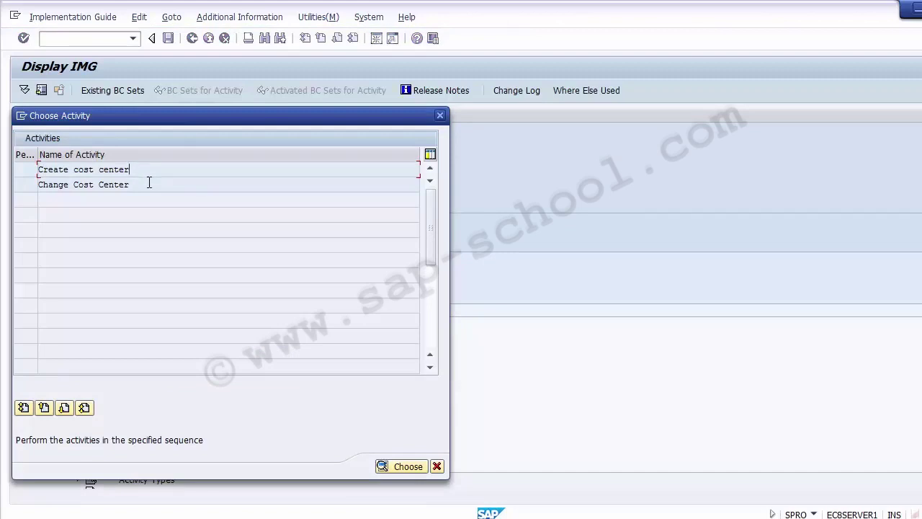
click(94, 170)
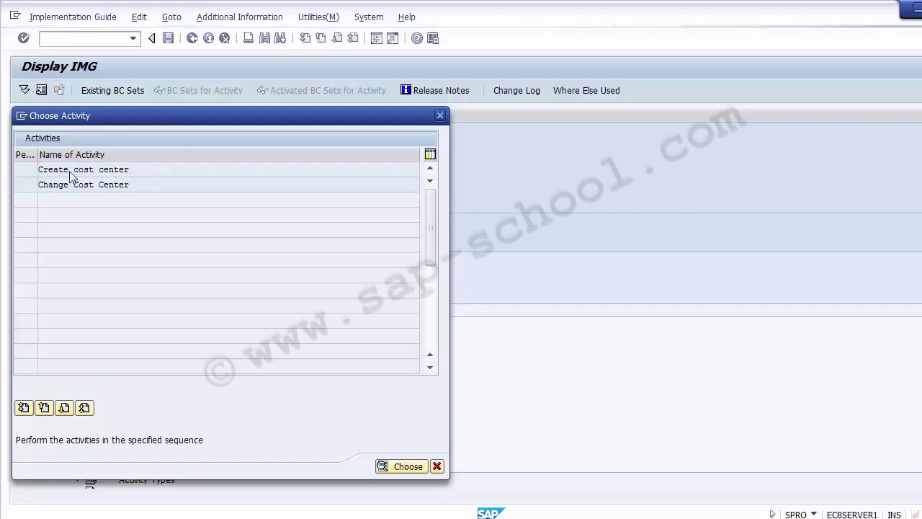
double_click(70, 171)
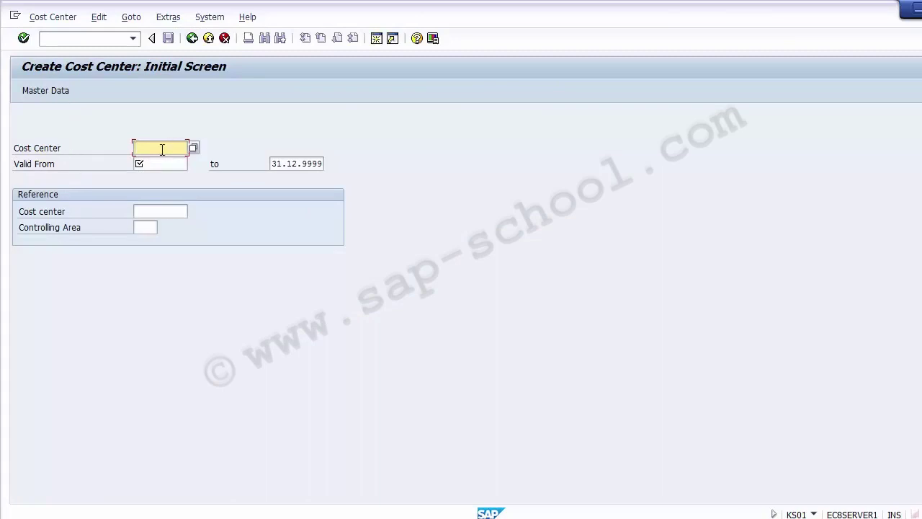
- Switch to the Excel workbook and select cell B8 below the product group table on Sheet2
key(alt+Tab)
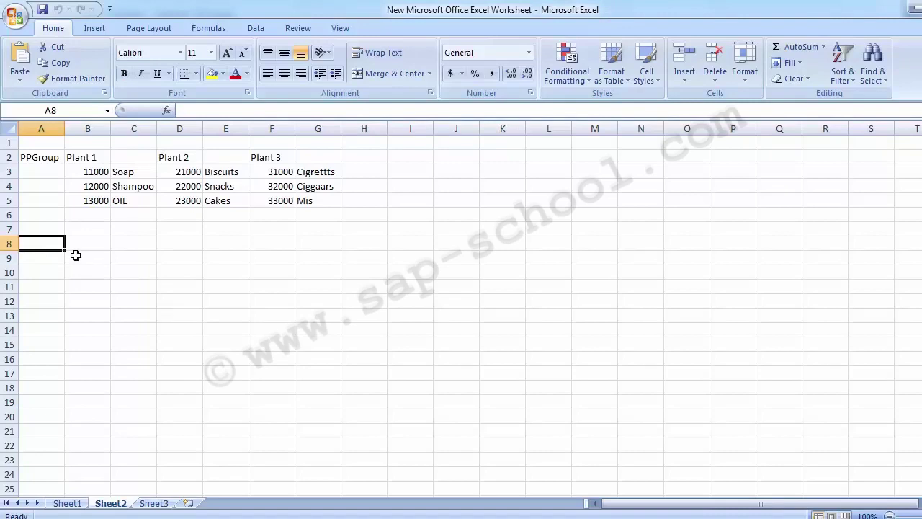
click(76, 255)
click(74, 244)
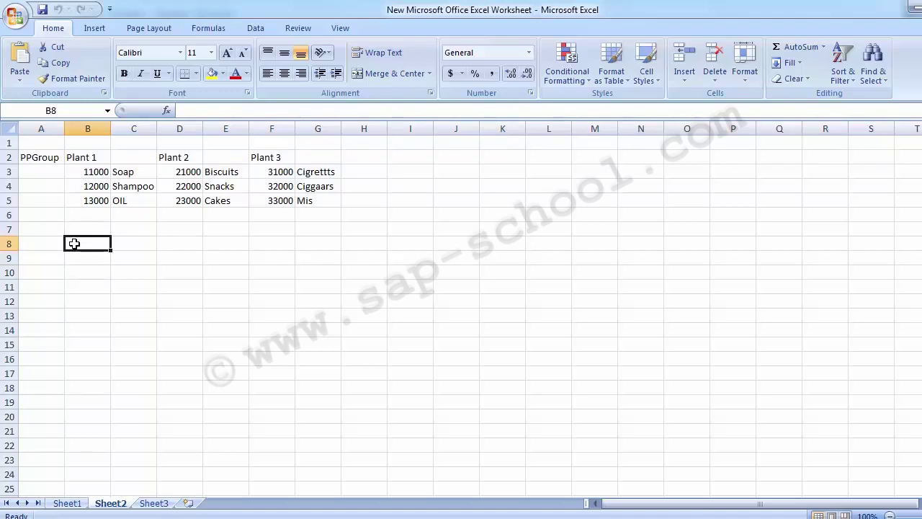
text(Pl)
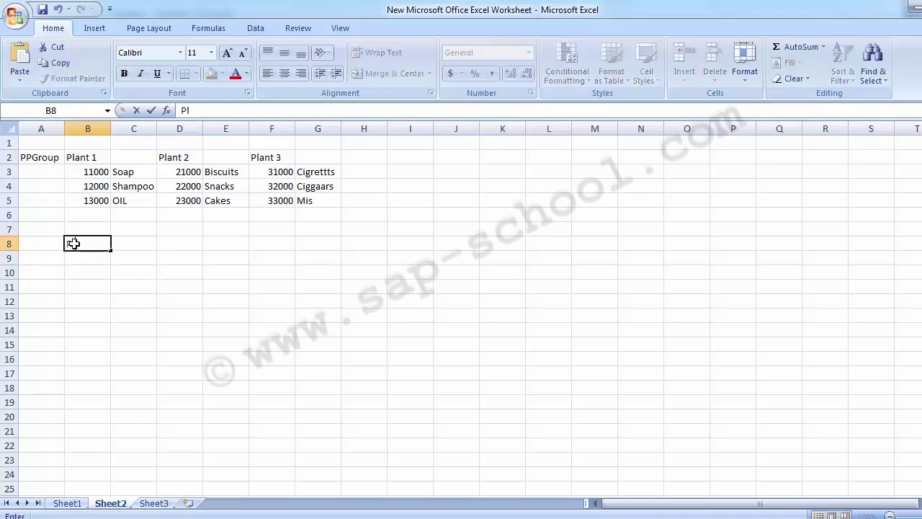
key(Up)
click(73, 244)
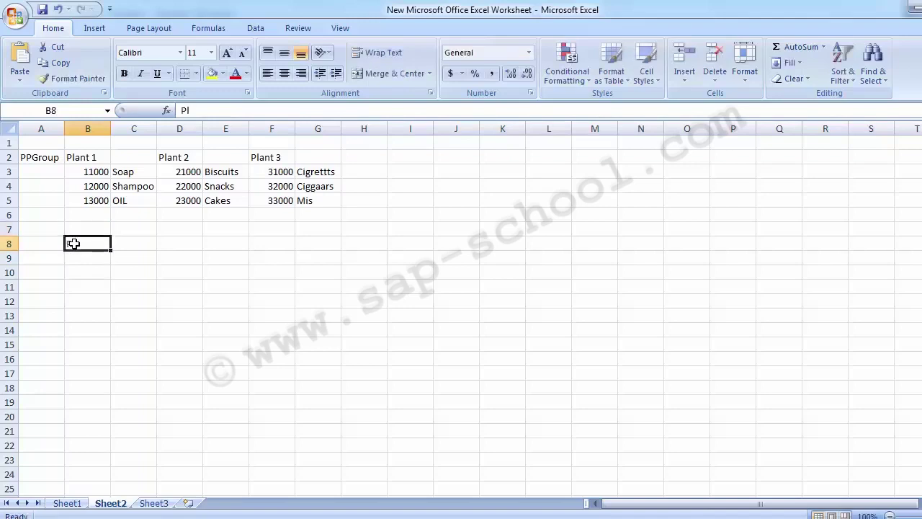
key(Delete)
key(Up)
key(Up)
key(Up)
key(Up)
key(Up)
key(Up)
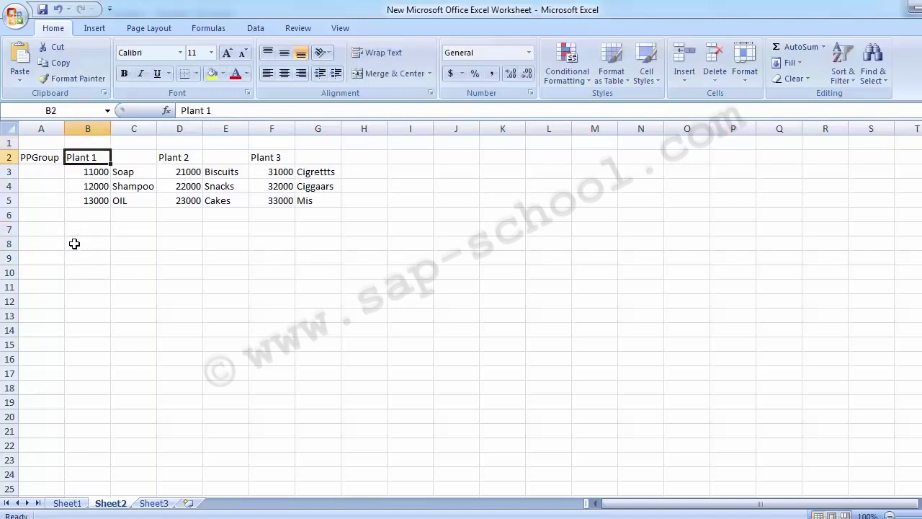
key(Down)
key(Down)
key(Down)
key(Down)
key(Down)
key(Down)
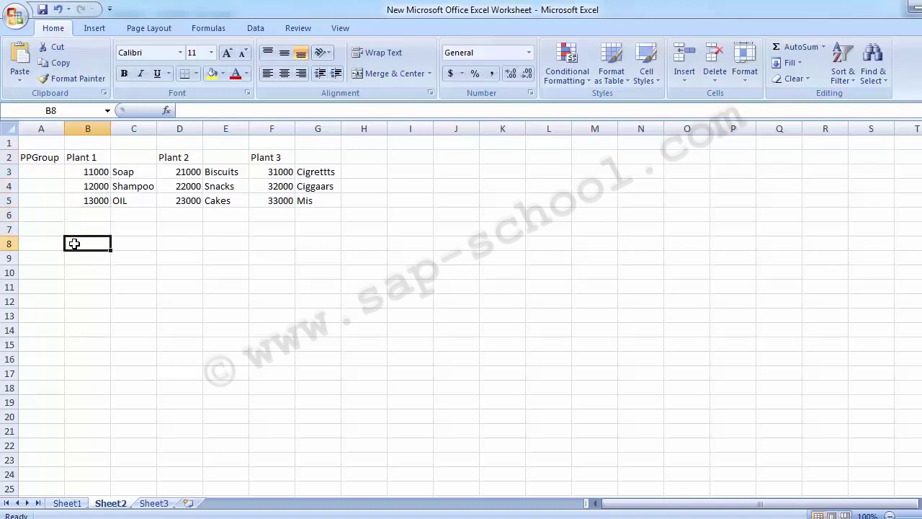
- Enter the heading Plant 1 in cell B8 and try to start a second plant heading in D8
text(P)
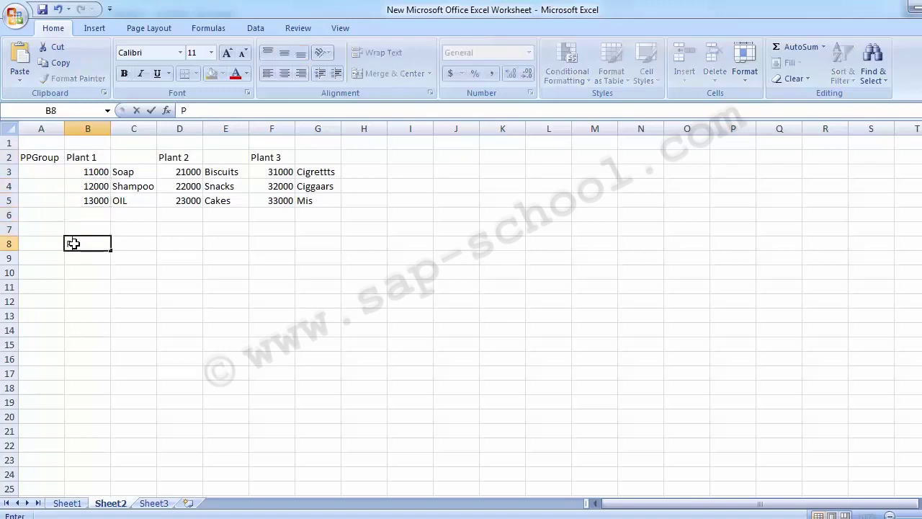
text(lant 1)
key(Right)
key(Right)
text(Pla)
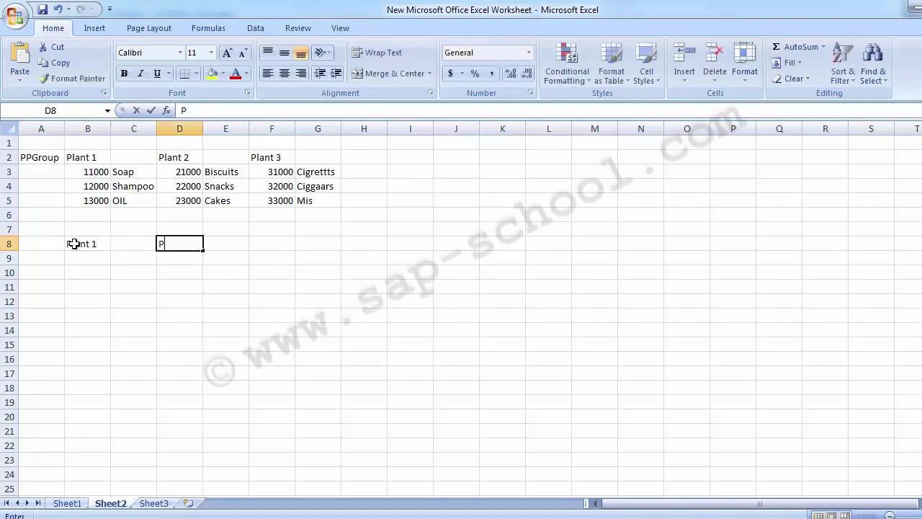
key(BackSpace)
key(BackSpace)
key(BackSpace)
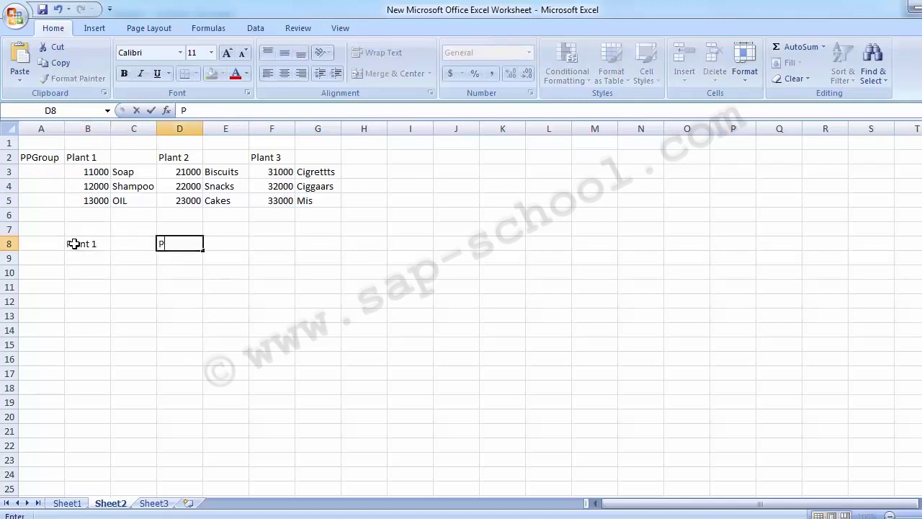
- Copy the headings Plant 1, Plant 2 and Plant 3 from B2:F2 into row 8, starting at B8
key(Up)
key(Up)
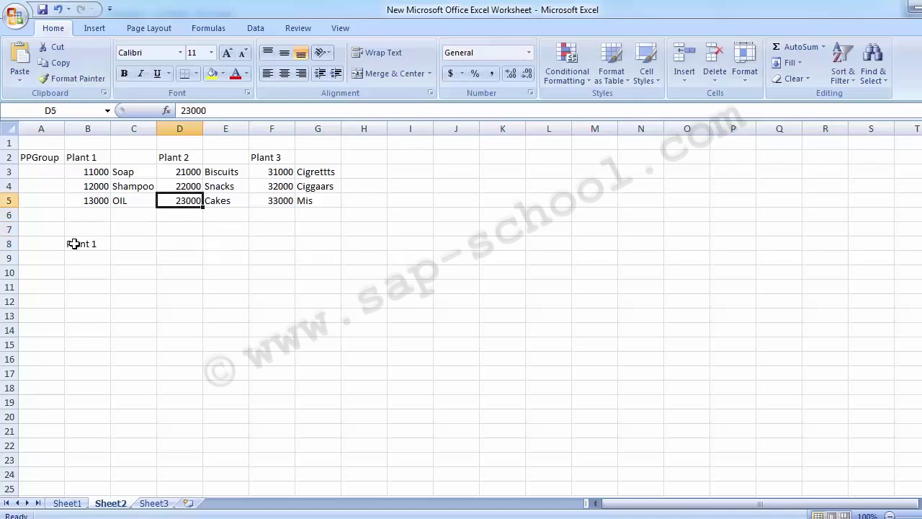
key(Up)
key(Up)
key(Up)
key(Left)
key(Left)
key(shift+Right)
key(shift+Right)
key(shift+Right)
key(shift+Right)
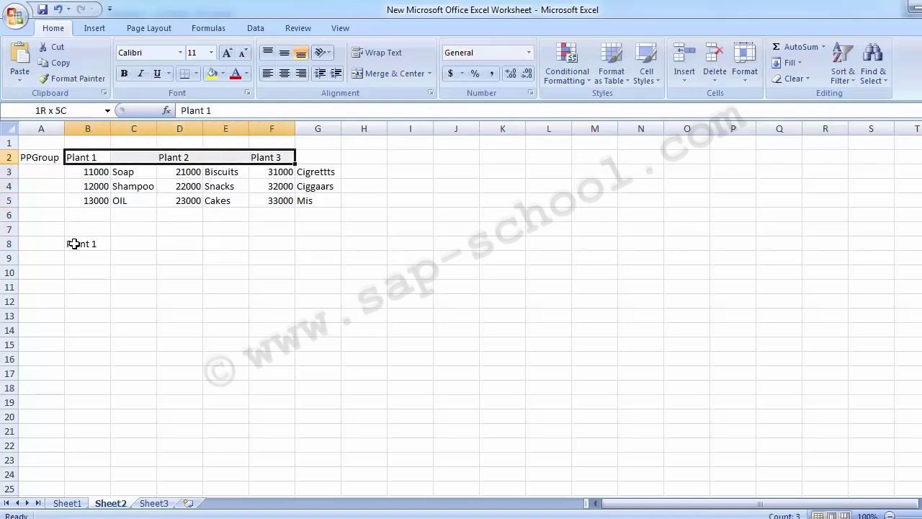
key(ctrl+c)
key(Down)
key(Down)
key(Down)
key(Down)
key(Down)
key(Down)
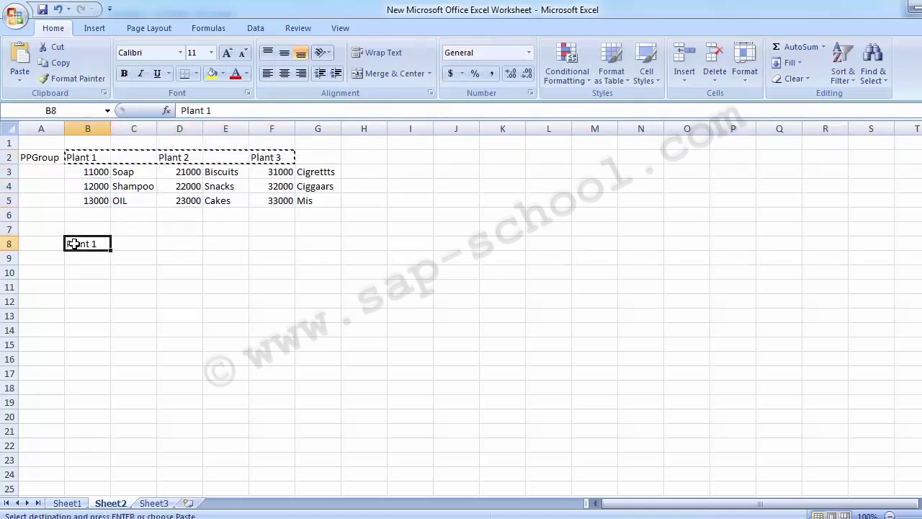
key(Return)
- Enter the row label Product A in cell A9 below the copied plant headings
key(Left)
key(Down)
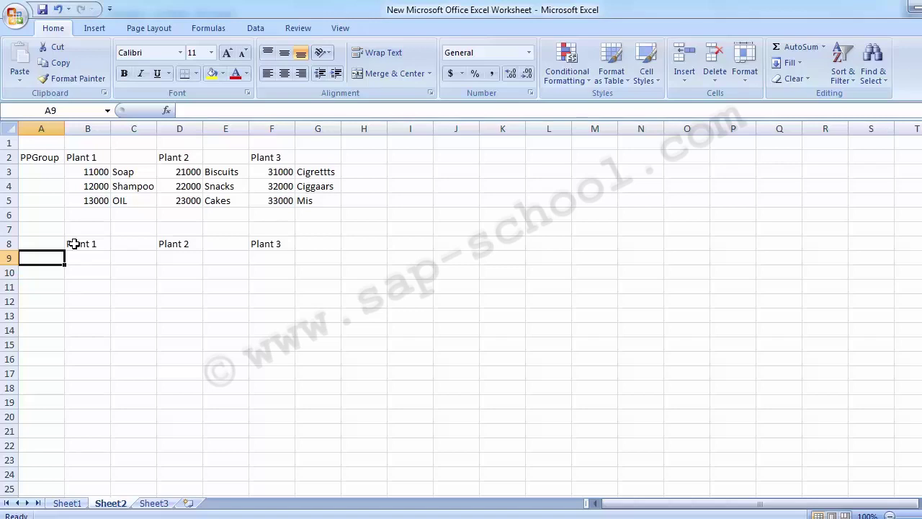
text(Product)
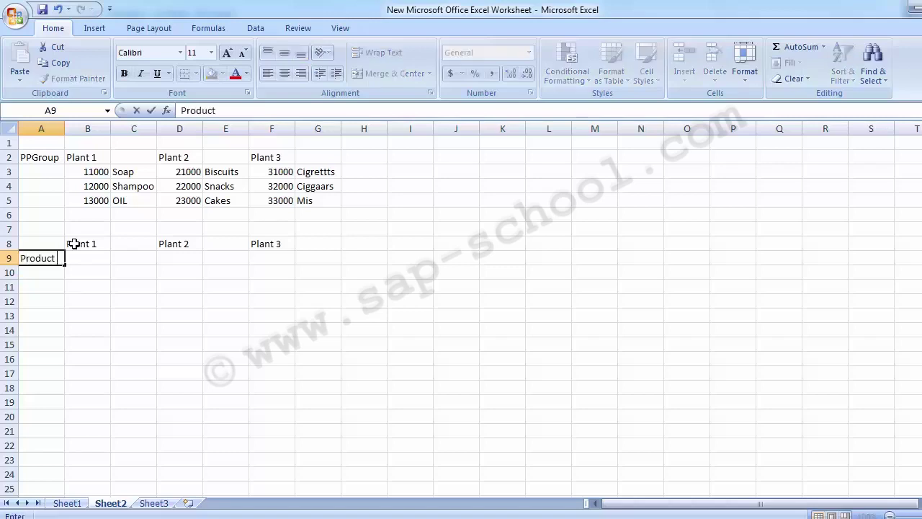
text( A)
key(Return)
- Copy the Product A label from A9 into cells A10 to A12
key(Up)
key(ctrl+c)
key(Down)
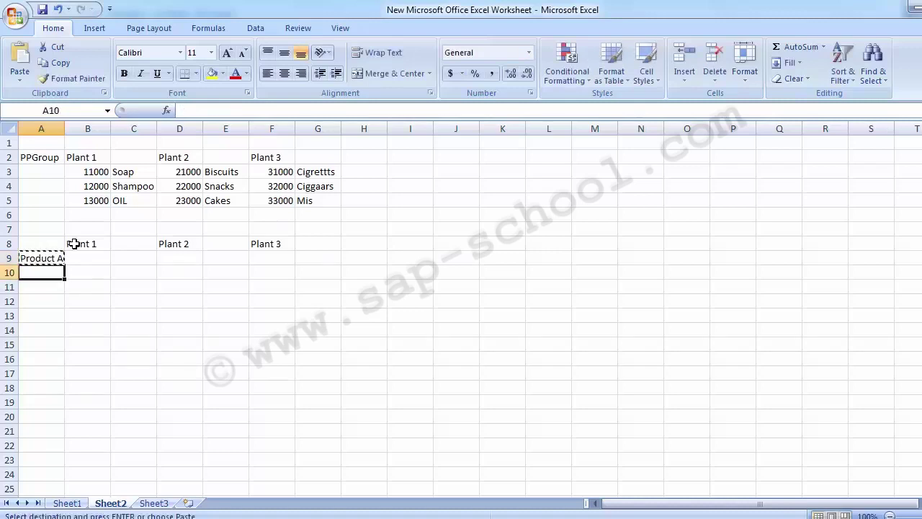
key(shift+Down)
key(shift+Down)
key(Return)
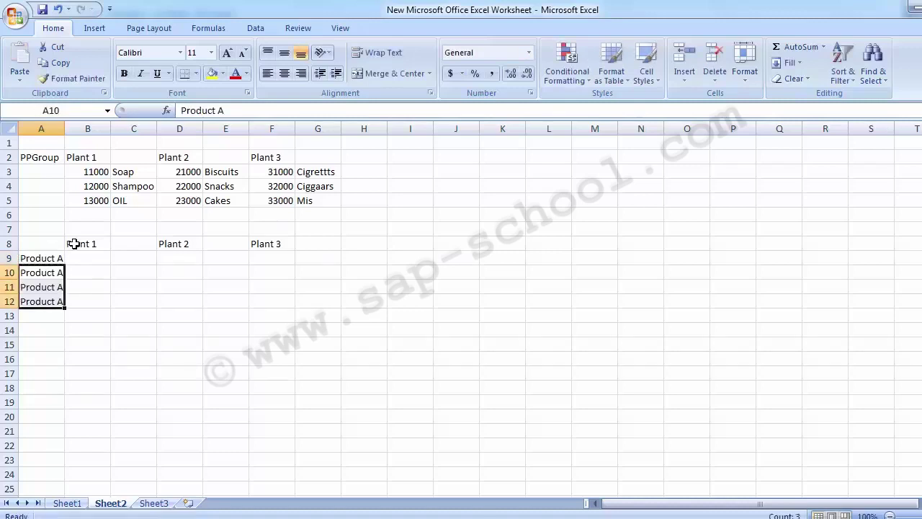
- Change the copied row labels to Product B in A10 and Product C in A11
key(F2)
key(BackSpace)
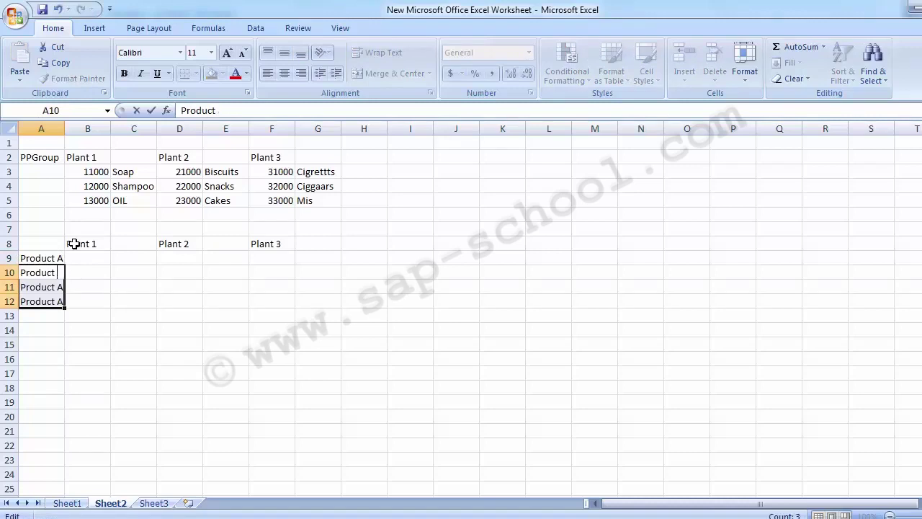
text(B)
key(Return)
key(F2)
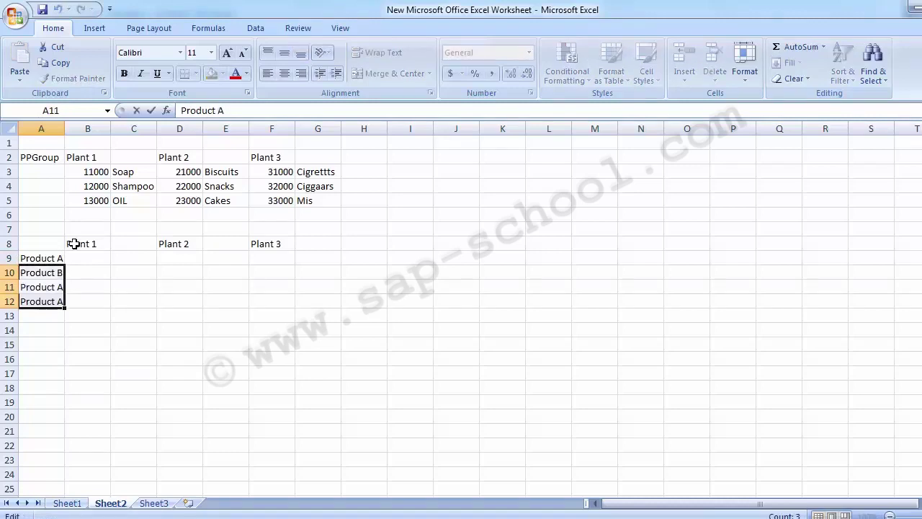
key(BackSpace)
text(C)
key(Return)
key(Down)
key(Up)
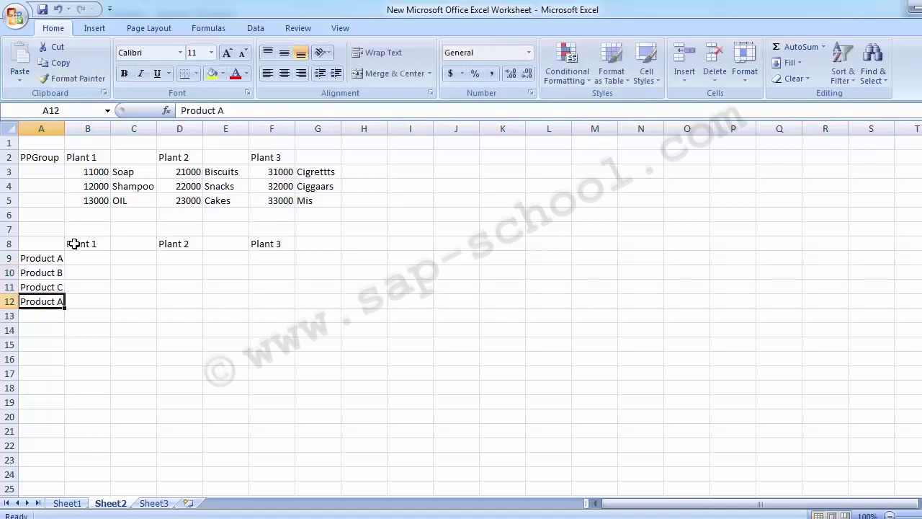
- Clear the surplus Product A label from cell A12
key(Delete)
key(Right)
key(Up)
key(Up)
key(Up)
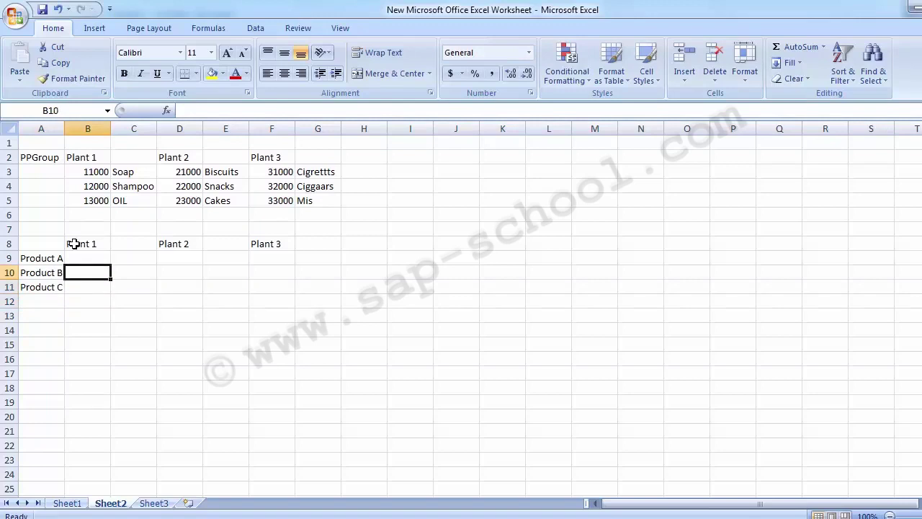
click(43, 255)
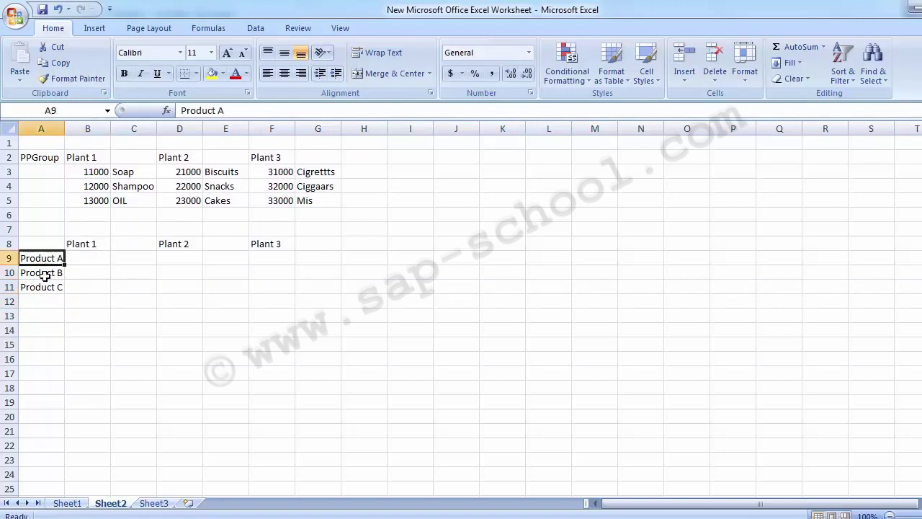
click(44, 289)
click(41, 274)
click(41, 258)
click(86, 247)
click(86, 257)
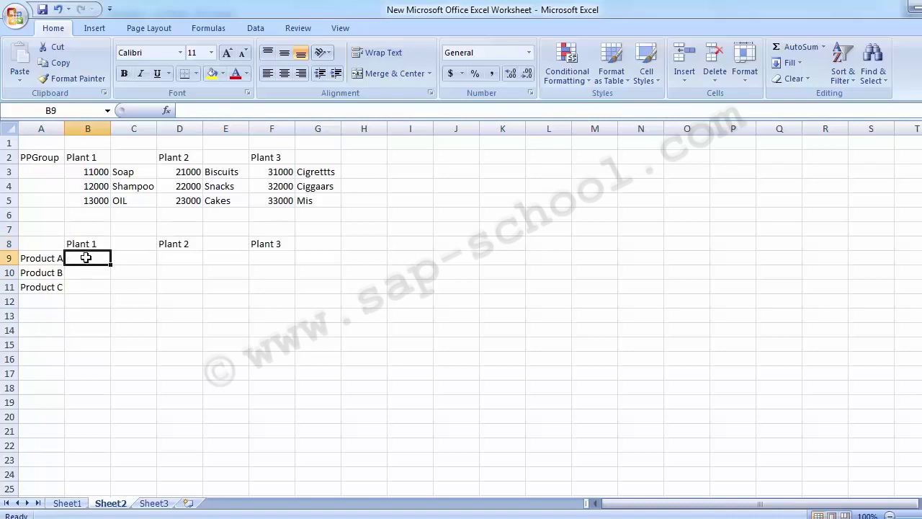
- Clear the three product labels from cells A9 to A11
drag(50, 260, 47, 297)
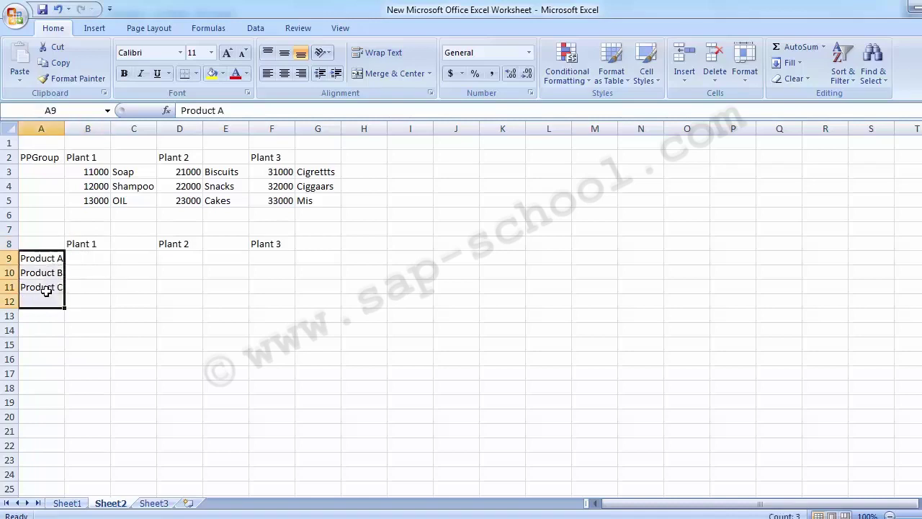
drag(53, 255, 45, 287)
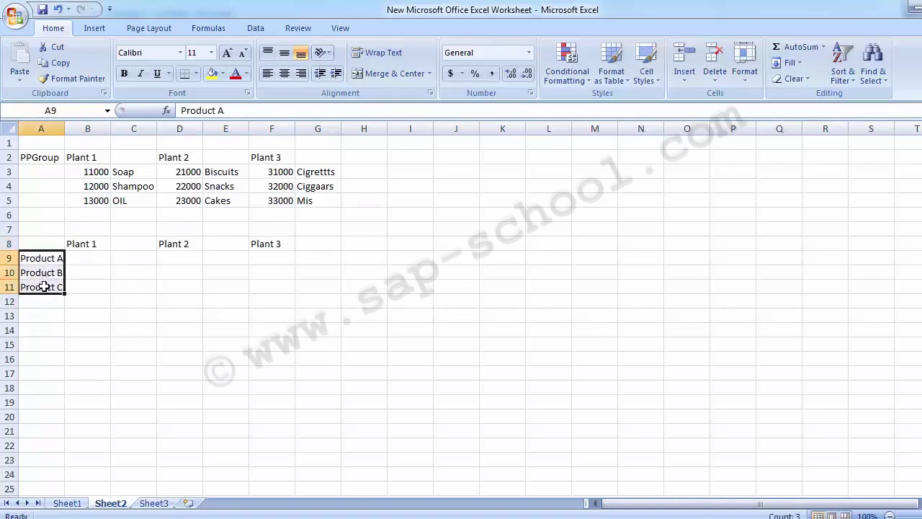
key(Delete)
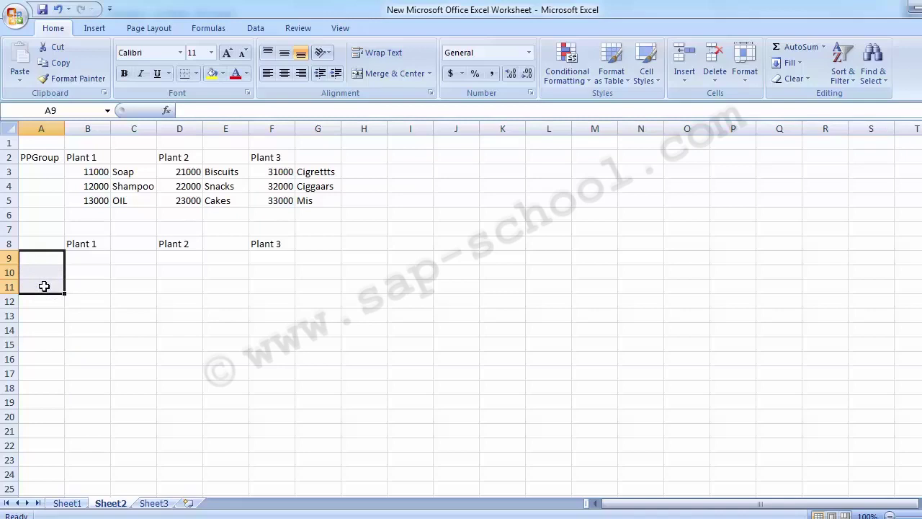
- Enter the department labels Prodction in cell A9 and HR in cell A10
text(Pr)
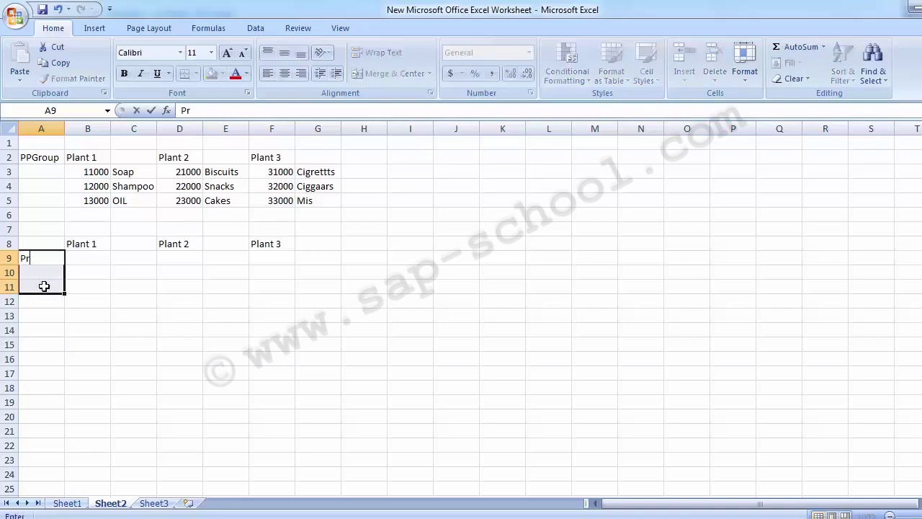
text(odction)
key(Return)
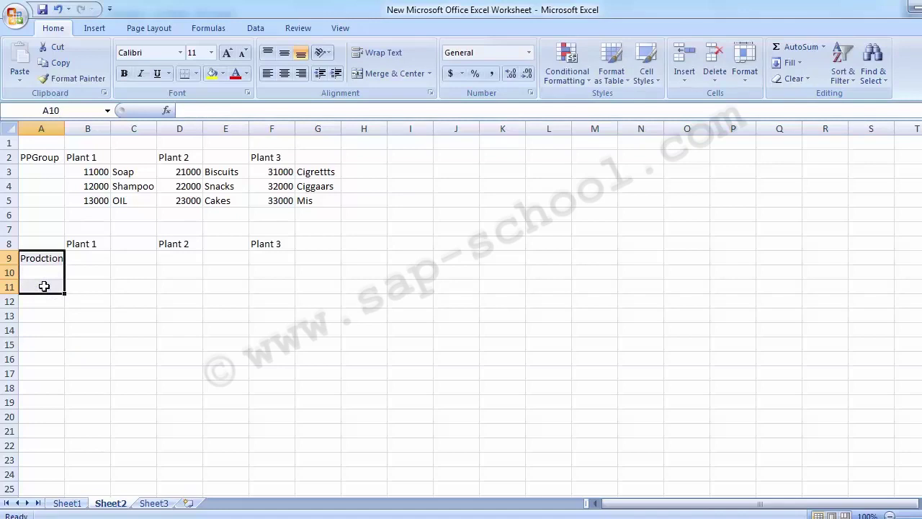
click(44, 286)
key(Right)
click(44, 286)
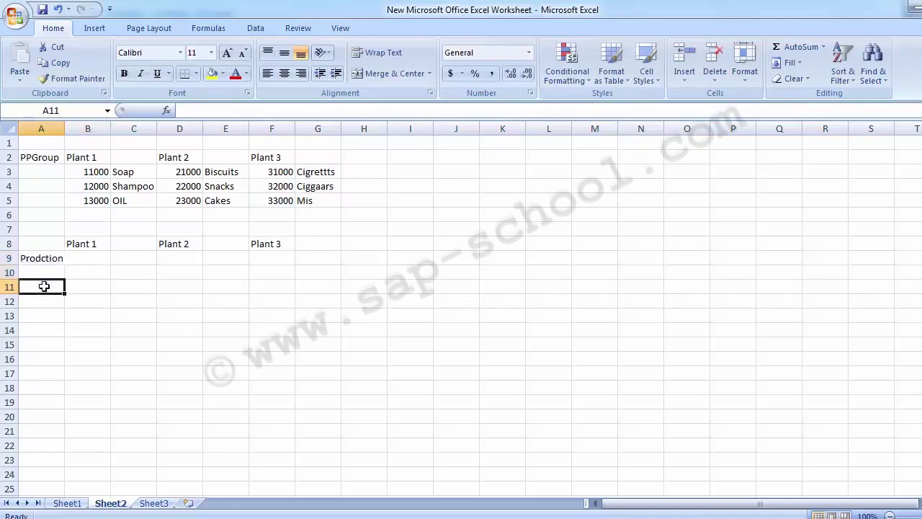
key(Up)
text(HR)
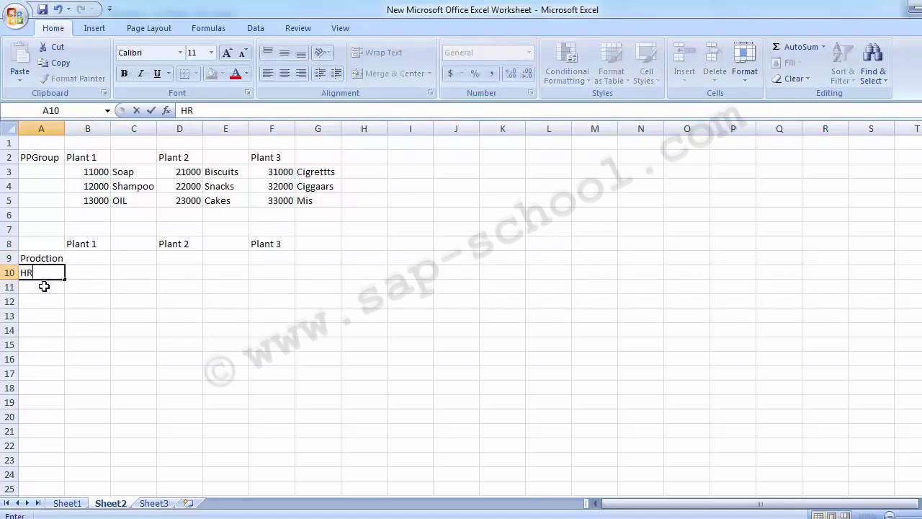
key(Return)
- Add the department labels Selling & Dist. in A11 and Admin. in A12
text(Sel)
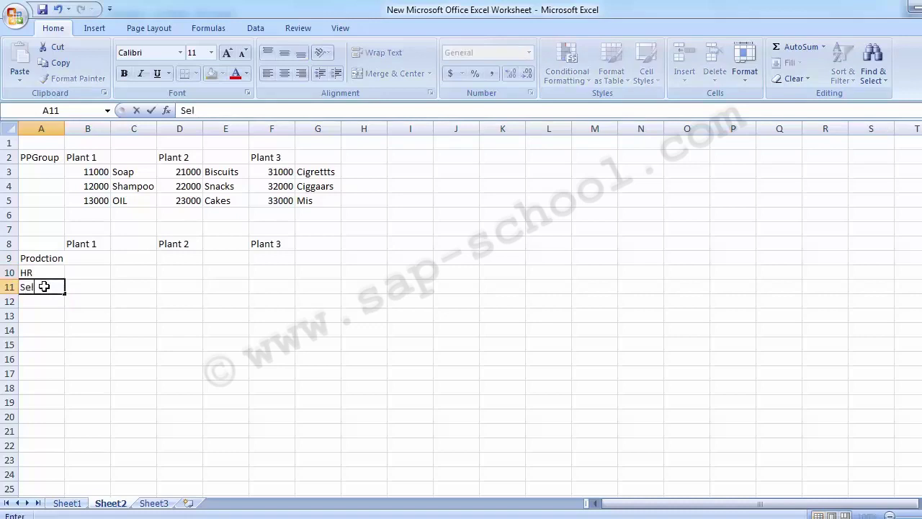
text(ling & Dist)
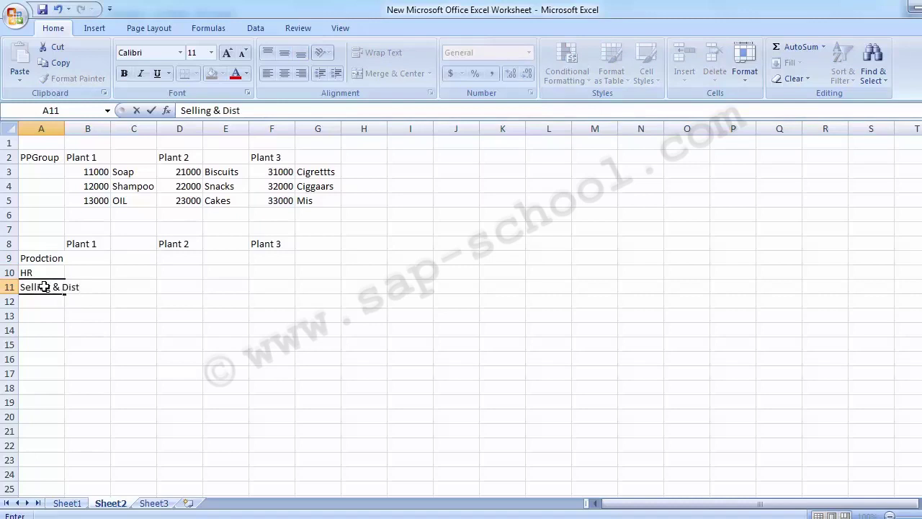
text(.)
key(Return)
text(Admin.)
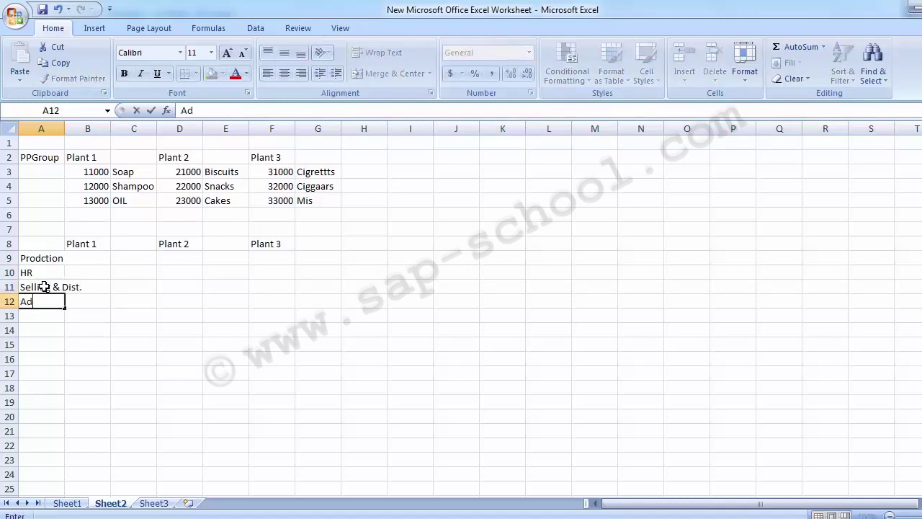
key(Return)
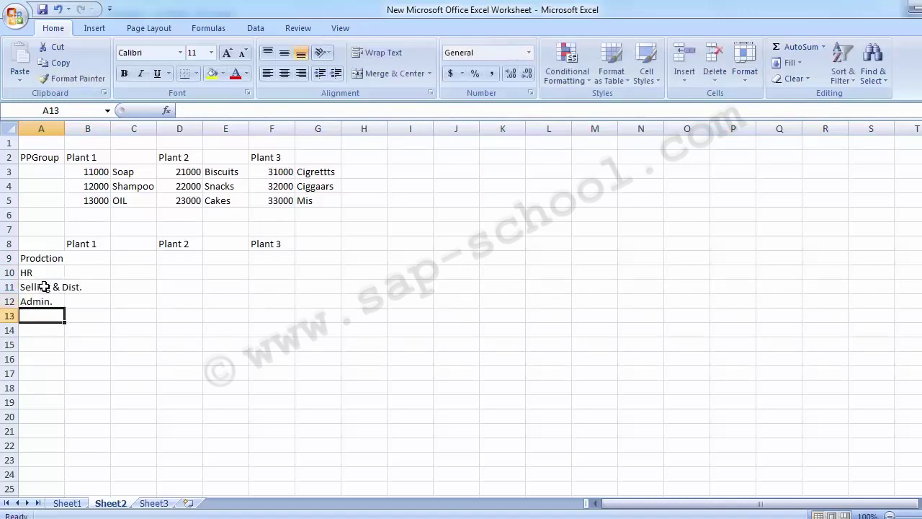
- Add the department labels Acconts in A13 and IT in A14
text(Acconts)
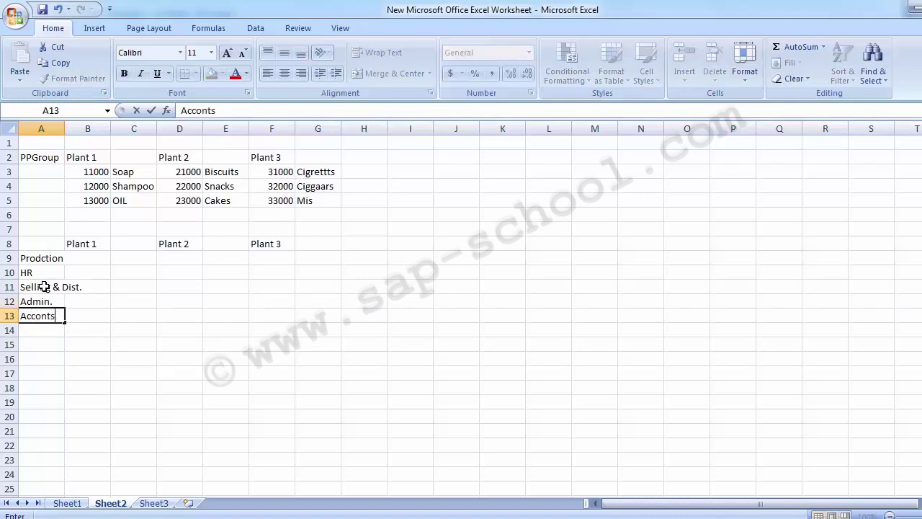
key(Return)
text(IT)
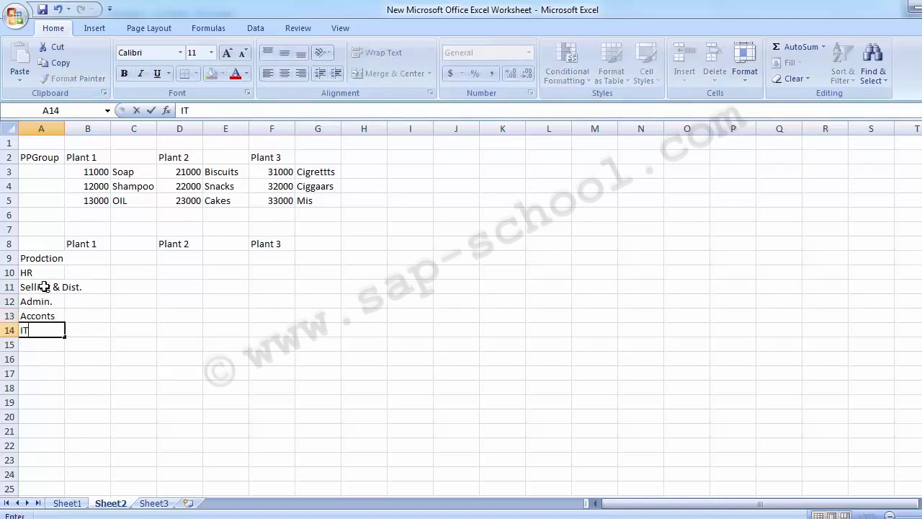
key(Tab)
key(Up)
key(Up)
key(Up)
key(Up)
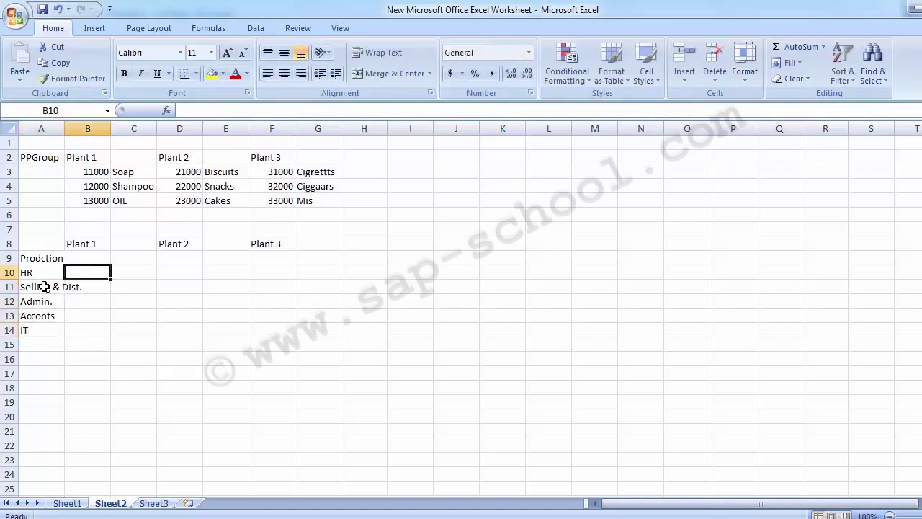
- Auto-fit the width of column A to its department labels
double_click(64, 129)
drag(45, 260, 49, 337)
click(110, 260)
click(181, 257)
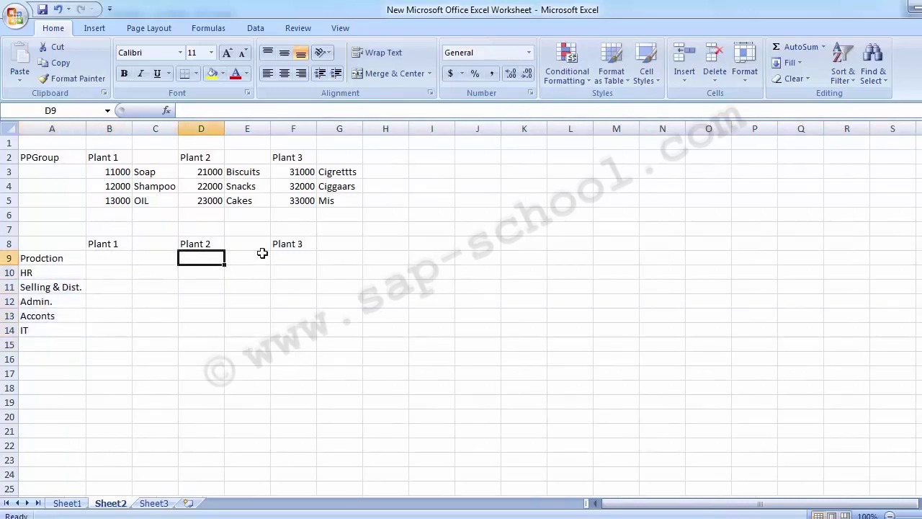
click(285, 258)
- Enter the cost center number 110000 for production under Plant 1 in cell B9
click(112, 258)
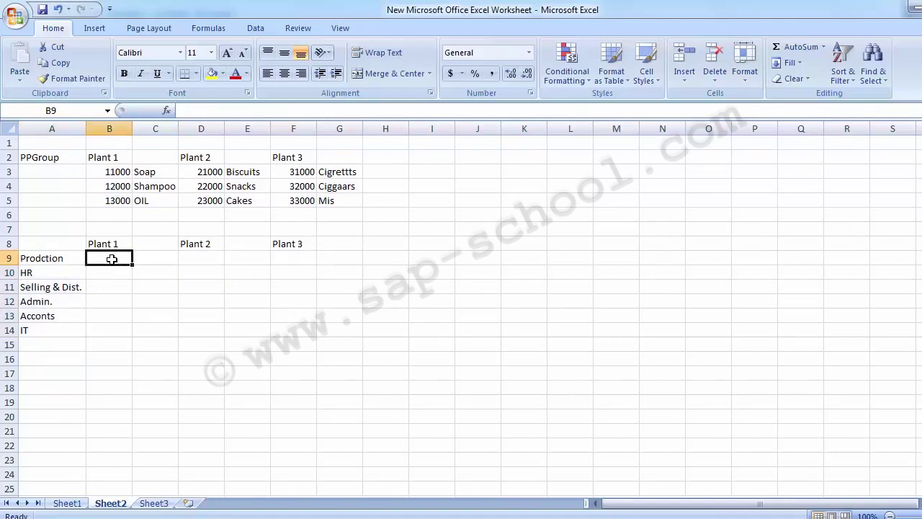
text(1)
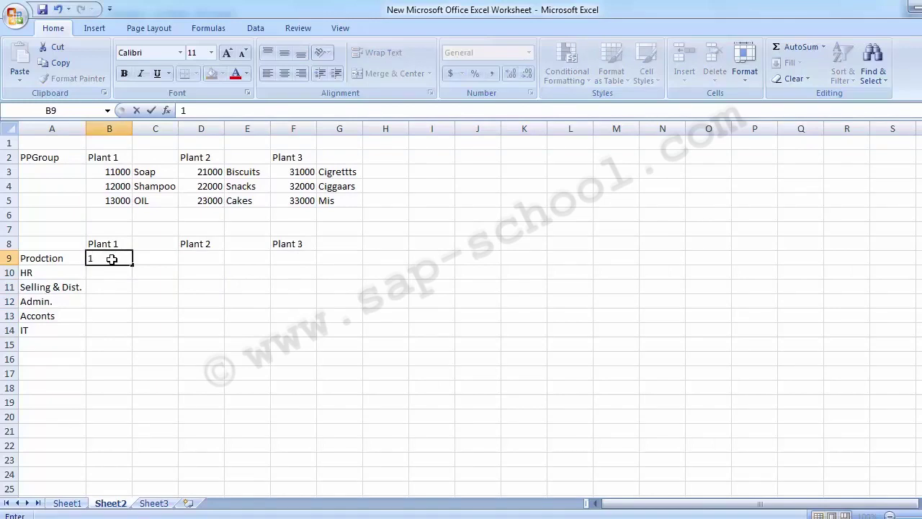
text(10000)
key(Return)
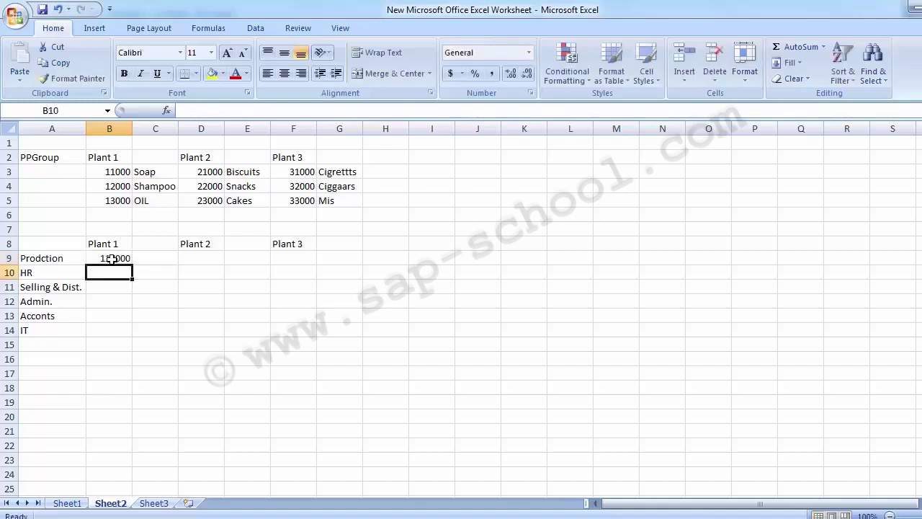
- Review the Plant 1 product codes in column B against the production cost center number below them
key(Up)
key(Up)
key(Up)
key(Up)
key(Up)
key(Up)
key(Down)
key(Down)
key(Down)
key(Down)
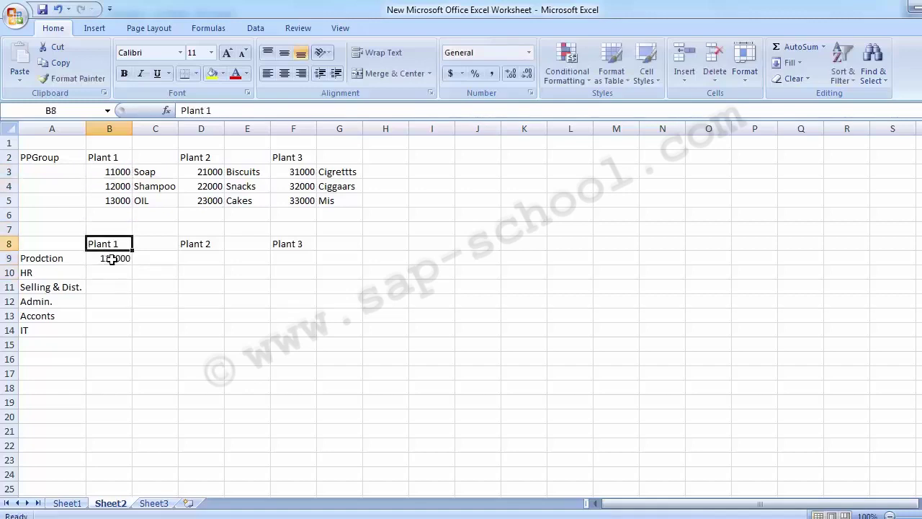
key(Down)
key(Down)
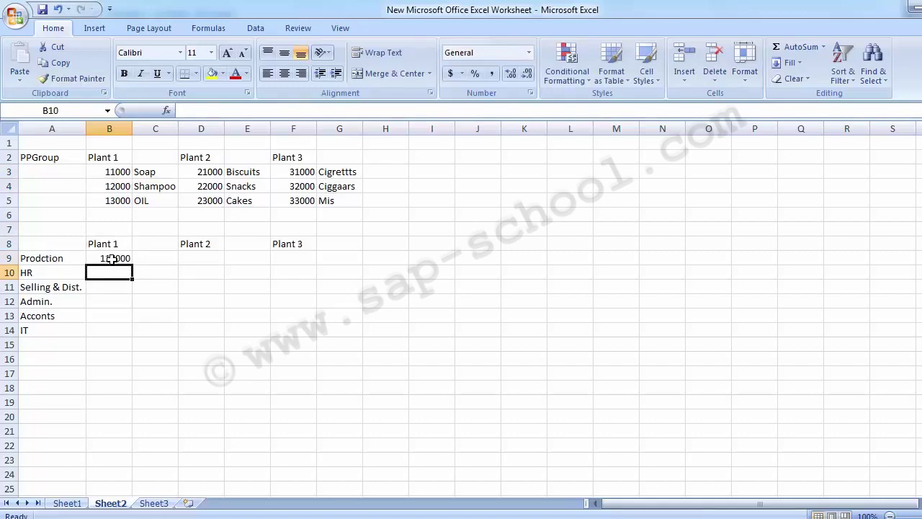
- Enter the Plant 1 cost center numbers 120000 for HR in B10 and 130000 for Selling & Dist. in B11
text(1200000)
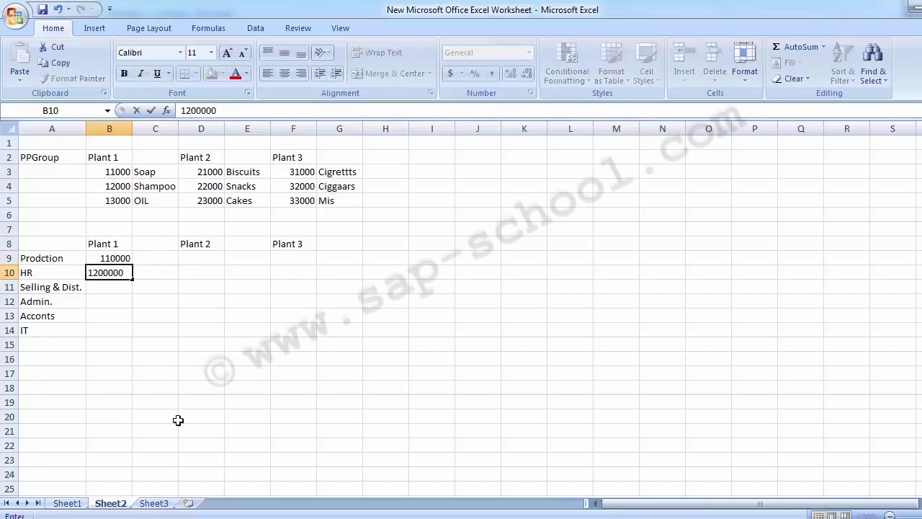
key(BackSpace)
key(Return)
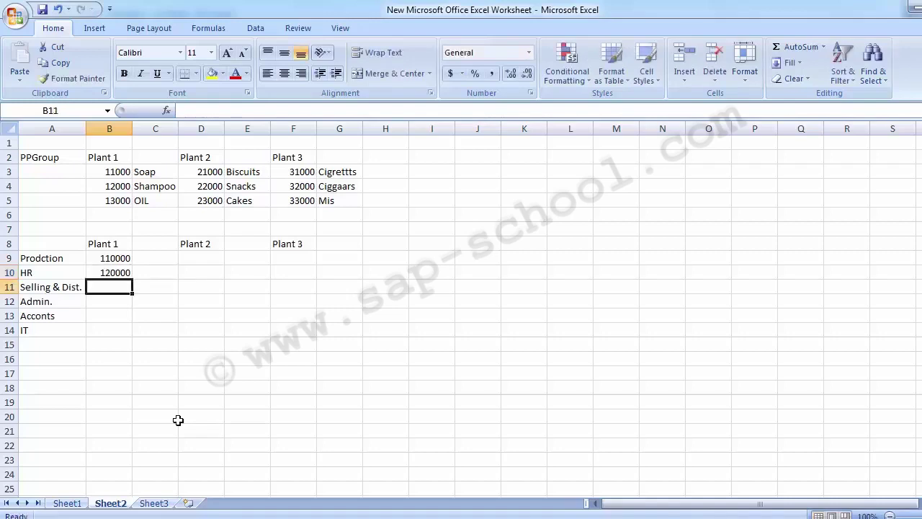
text(13000)
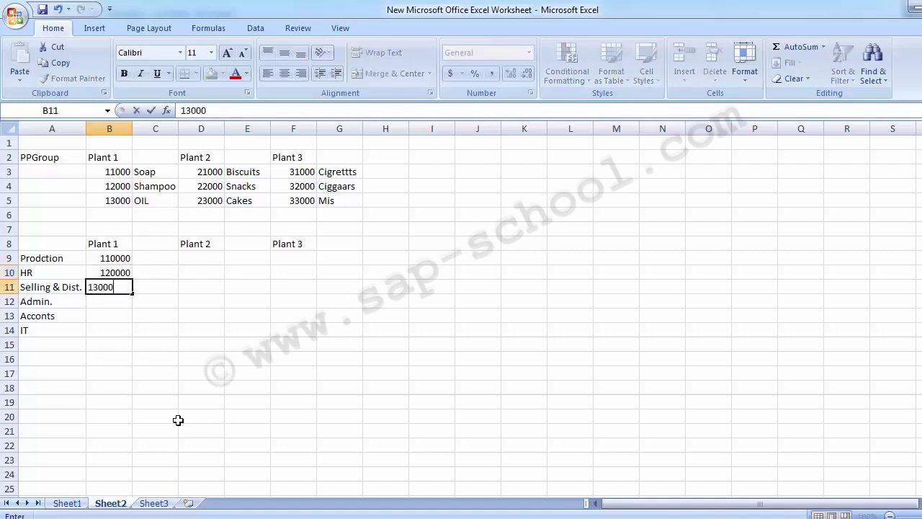
text(0,)
key(BackSpace)
key(Return)
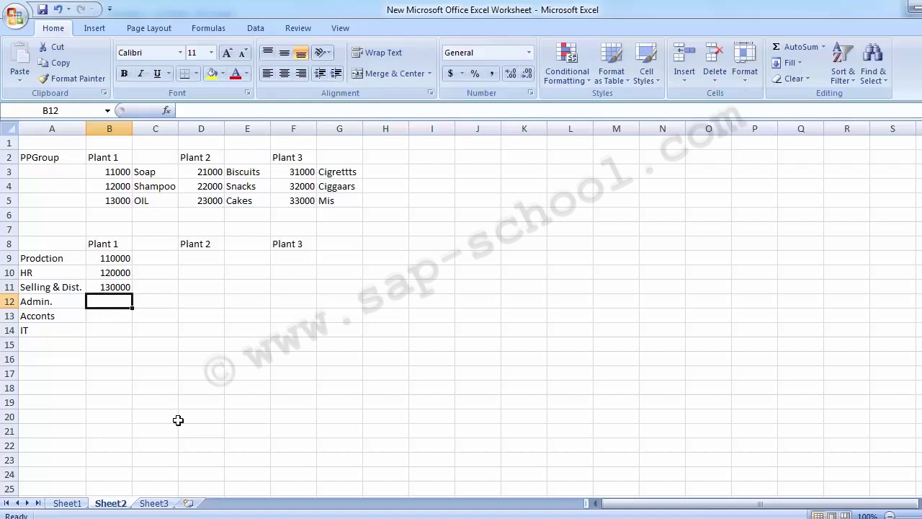
- Enter the Plant 1 cost center numbers 140000 for Admin. in B12 and 150000 for Acconts in B13
text(140000)
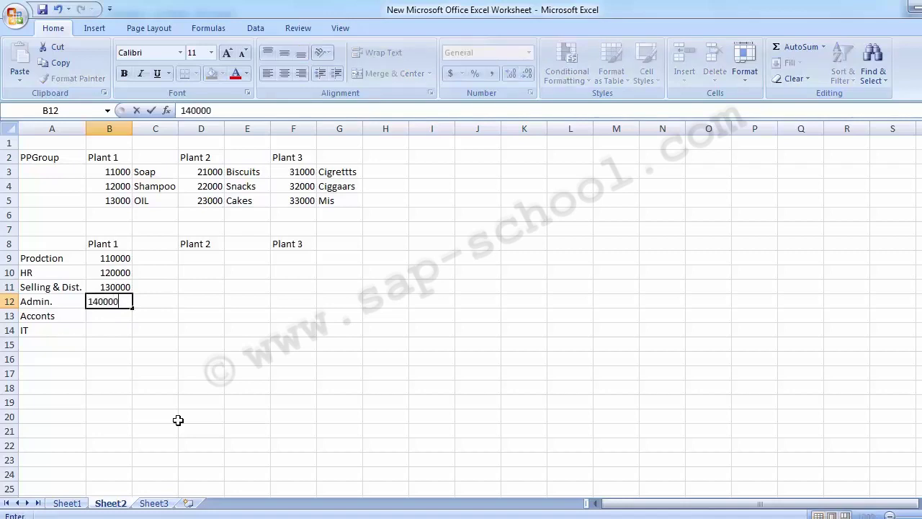
key(Return)
text(5000)
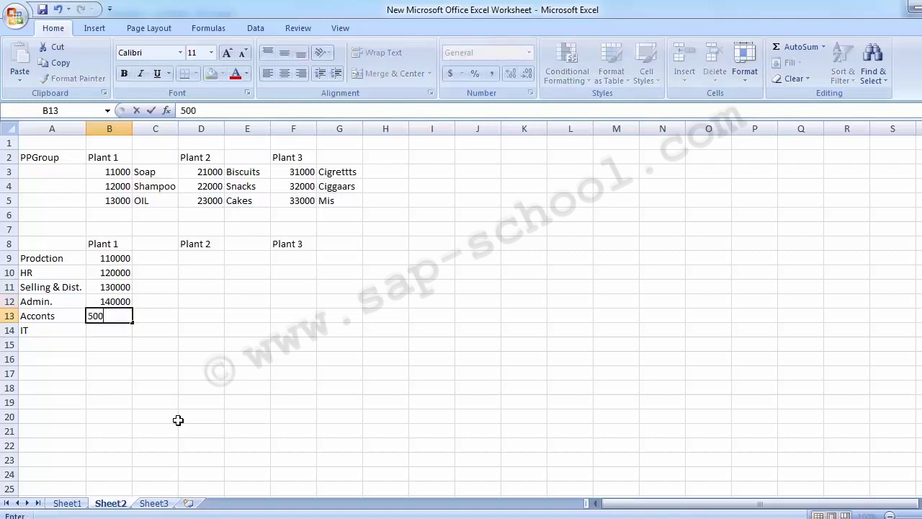
key(BackSpace)
key(BackSpace)
key(BackSpace)
key(BackSpace)
text(150000)
key(Return)
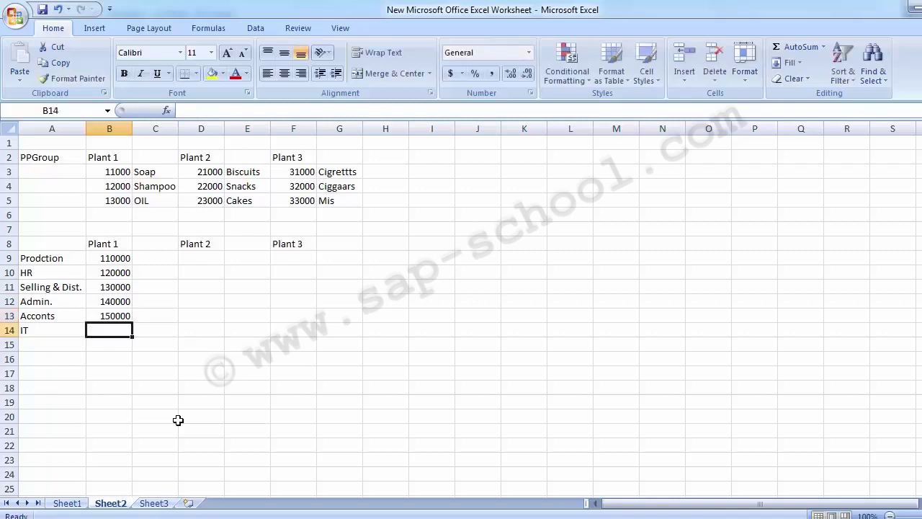
- Copy the Plant 1 production number 110000 from cell B9 into the Cost Center field of SAP's Create Cost Center screen
key(Up)
key(Up)
key(Up)
key(Up)
key(Up)
key(Down)
key(Down)
key(Down)
key(Up)
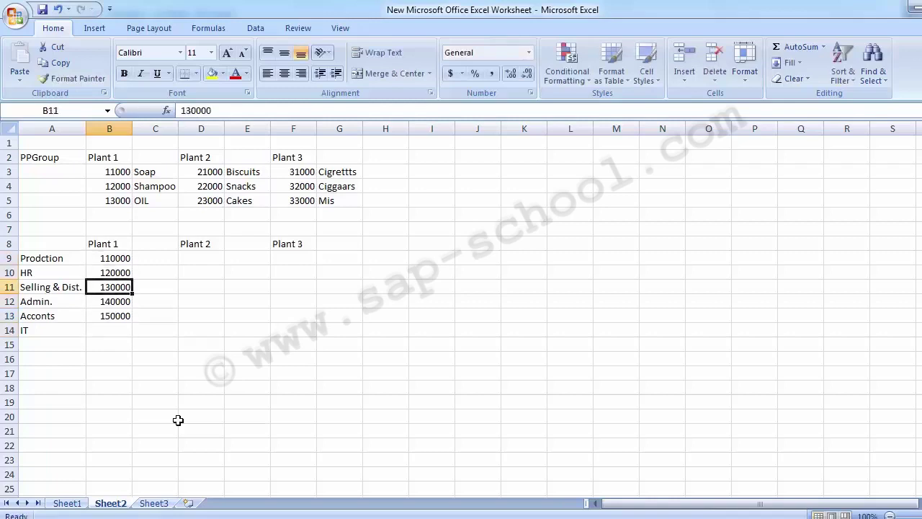
key(Up)
key(Up)
key(ctrl+c)
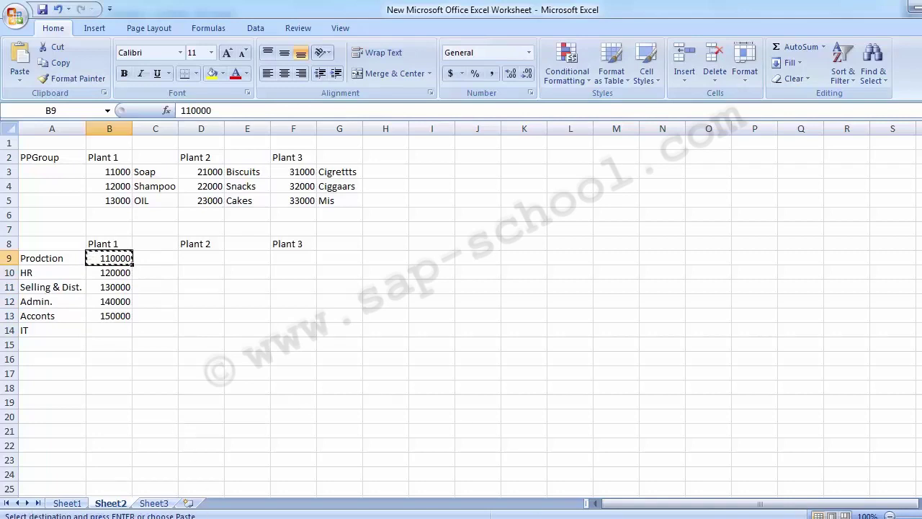
click(425, 471)
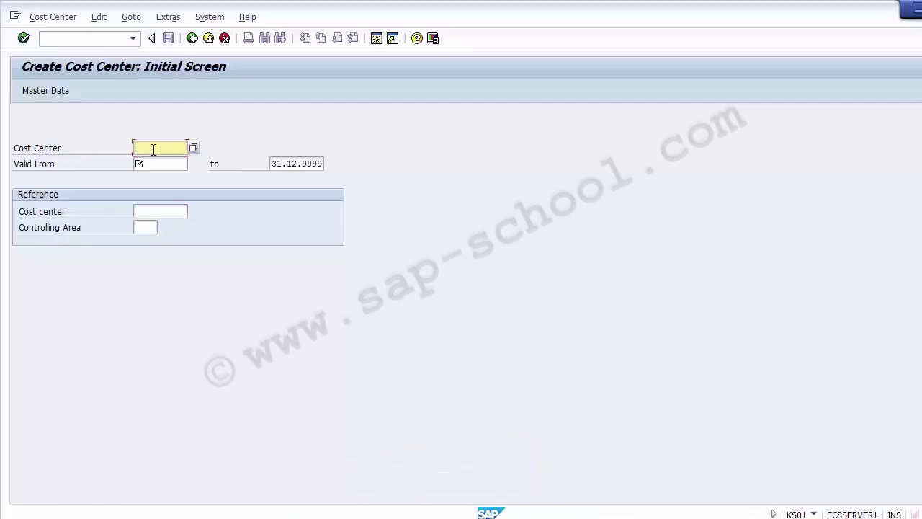
key(ctrl+v)
- Set the start of cost center 110000's validity period to 01.04.2014
click(161, 164)
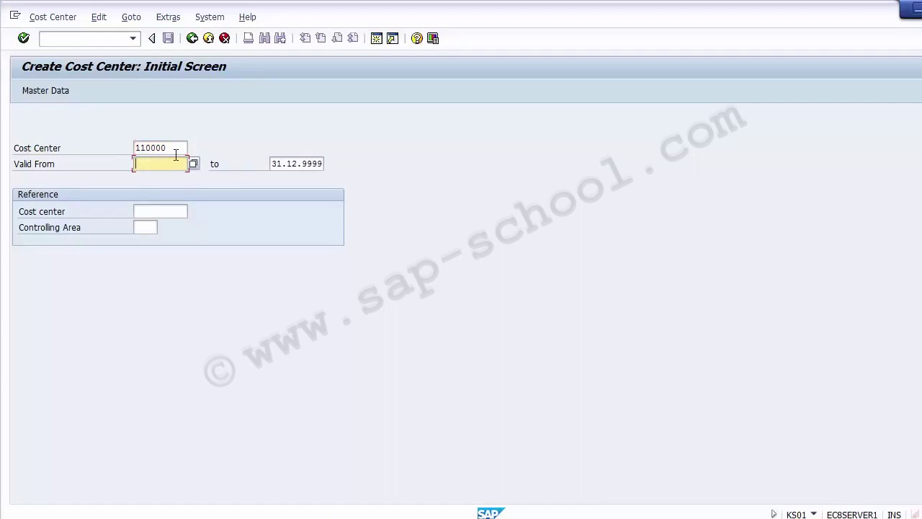
click(178, 149)
drag(173, 150, 123, 152)
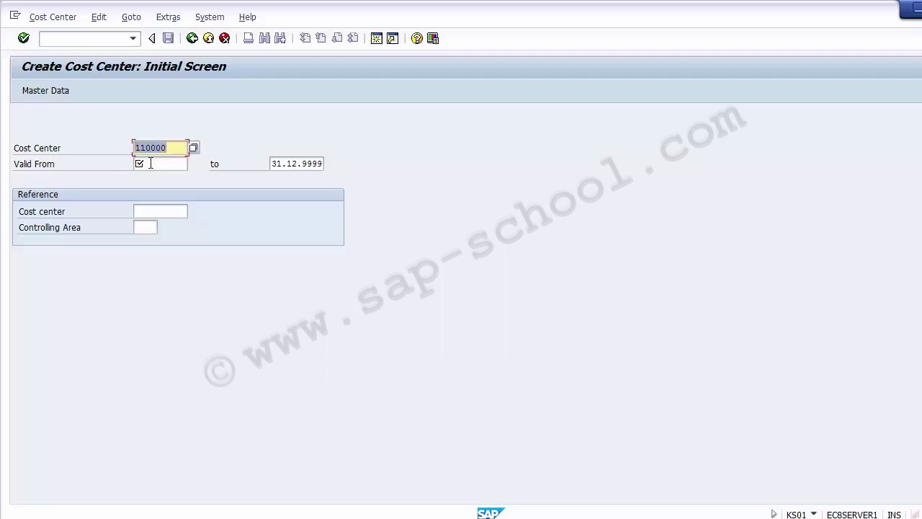
click(151, 164)
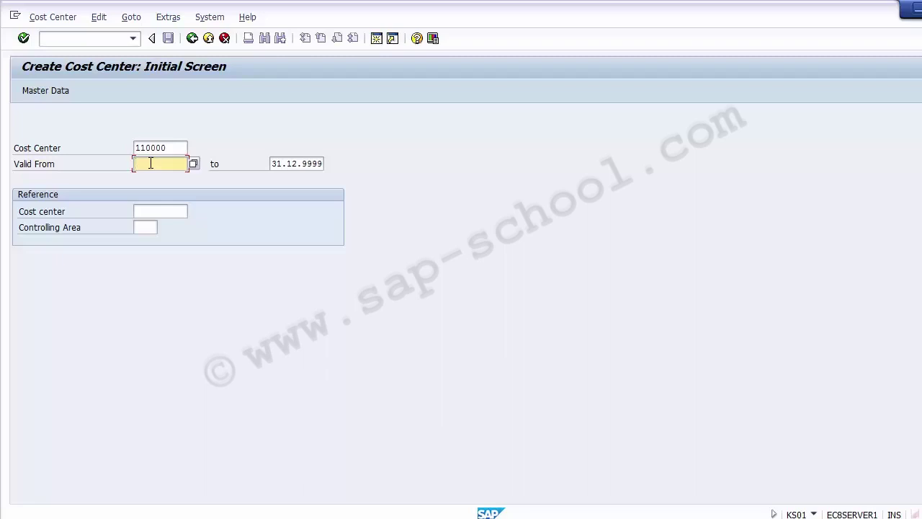
text(01.04.2014)
- Try limiting the cost center's validity period to an end date of 31.12.2014
click(309, 163)
drag(304, 164, 330, 158)
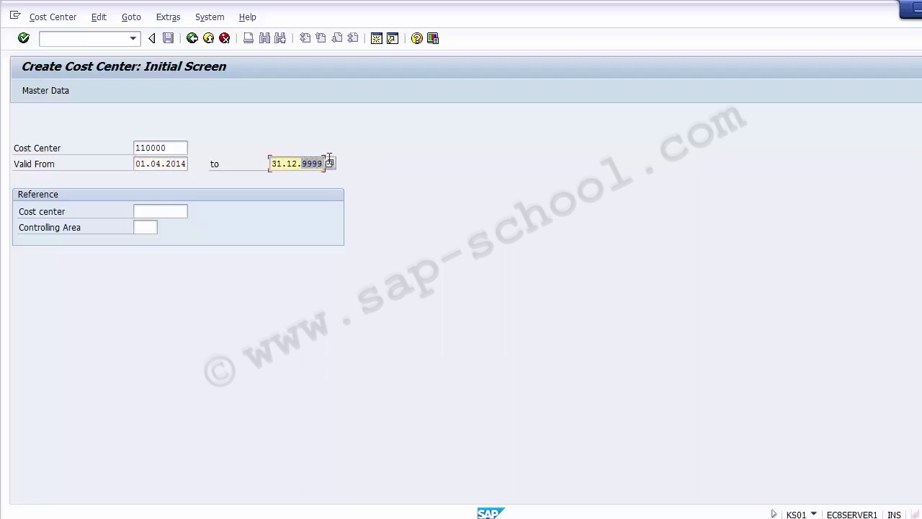
click(303, 163)
key(Delete)
key(Delete)
key(Delete)
key(Delete)
text(2014)
drag(175, 148, 95, 148)
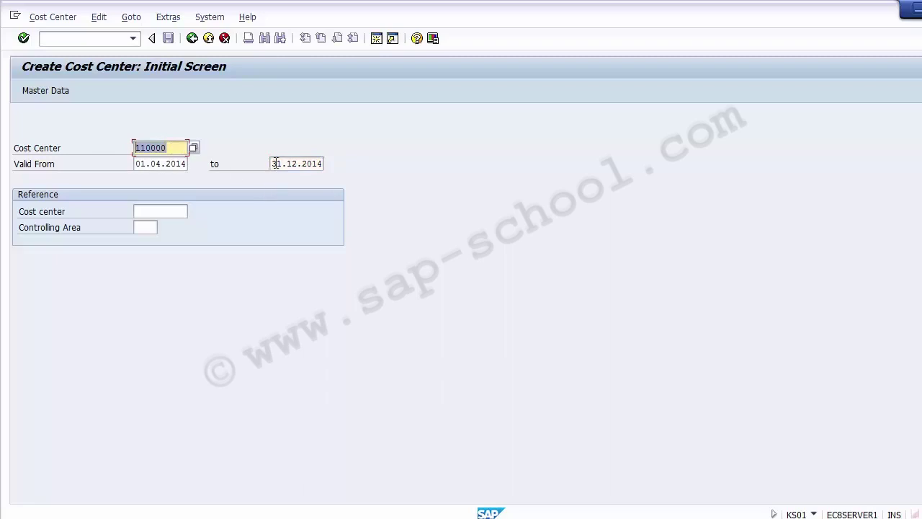
drag(272, 163, 336, 160)
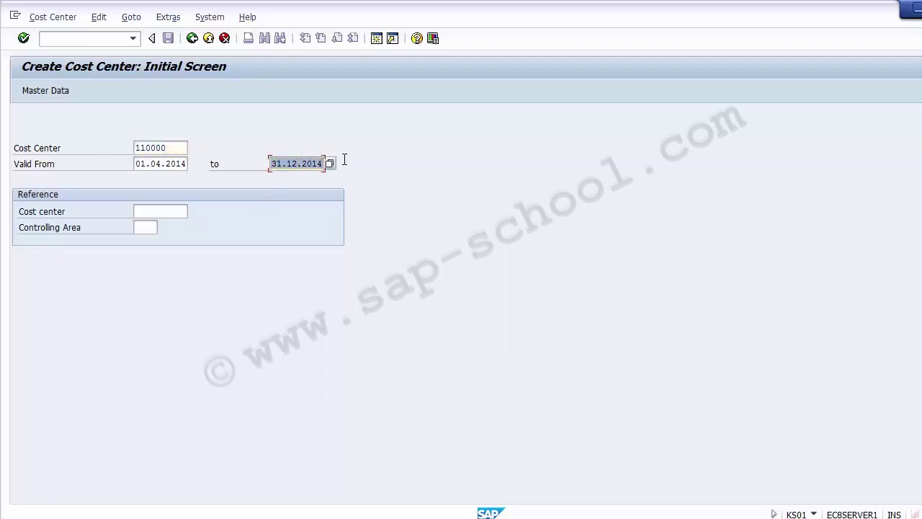
click(322, 163)
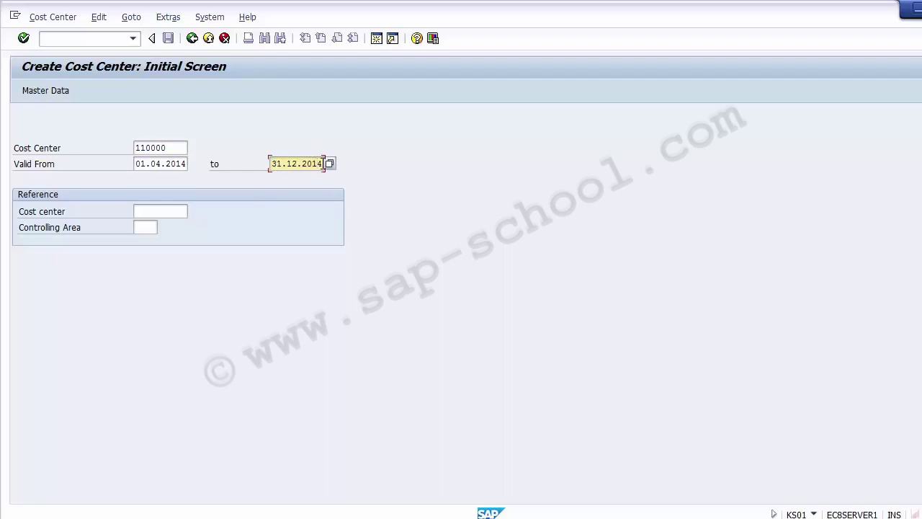
- Set the validity end date to 31.12.9999 and continue to the new cost center's basic data
key(BackSpace)
text(8)
key(BackSpace)
key(BackSpace)
key(BackSpace)
key(BackSpace)
text(9999)
click(171, 148)
click(172, 162)
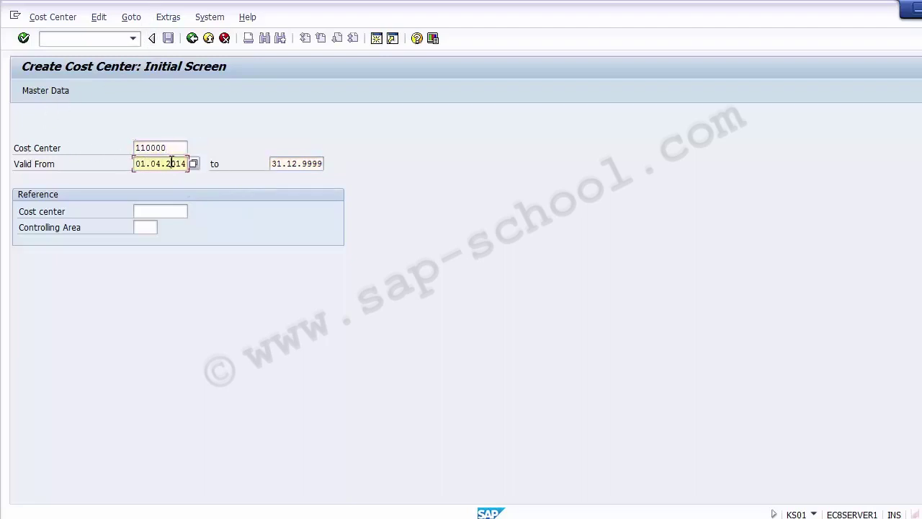
key(Return)
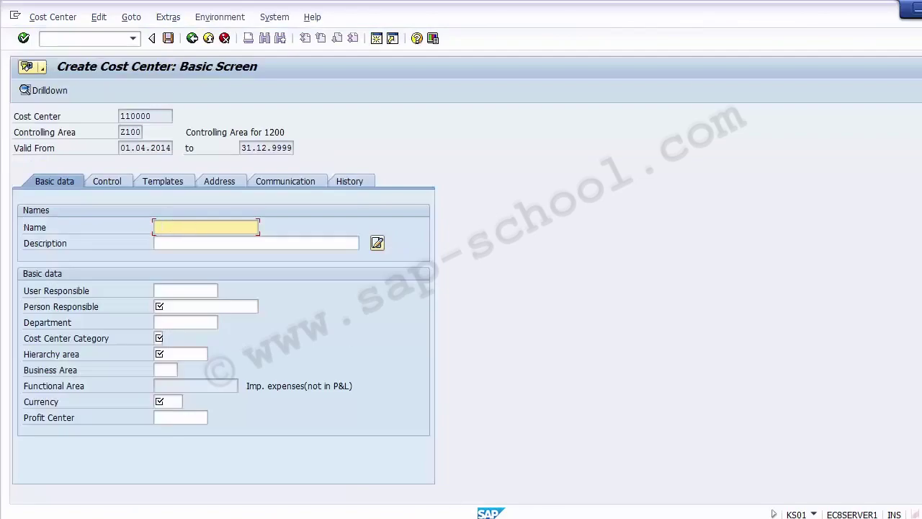
- Copy the label Prodction from cell A9 in Excel into the cost center's Name and Description in SAP
key(alt+Tab)
click(59, 259)
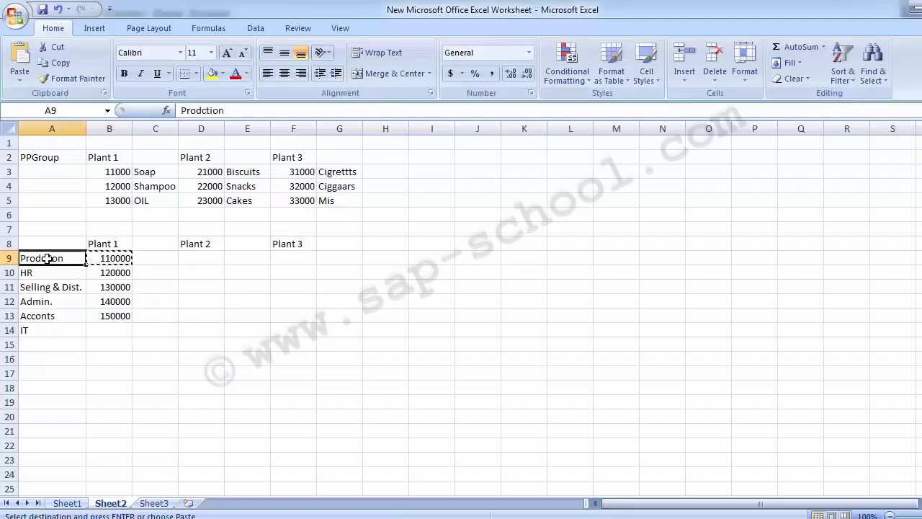
key(ctrl+c)
key(alt+Tab)
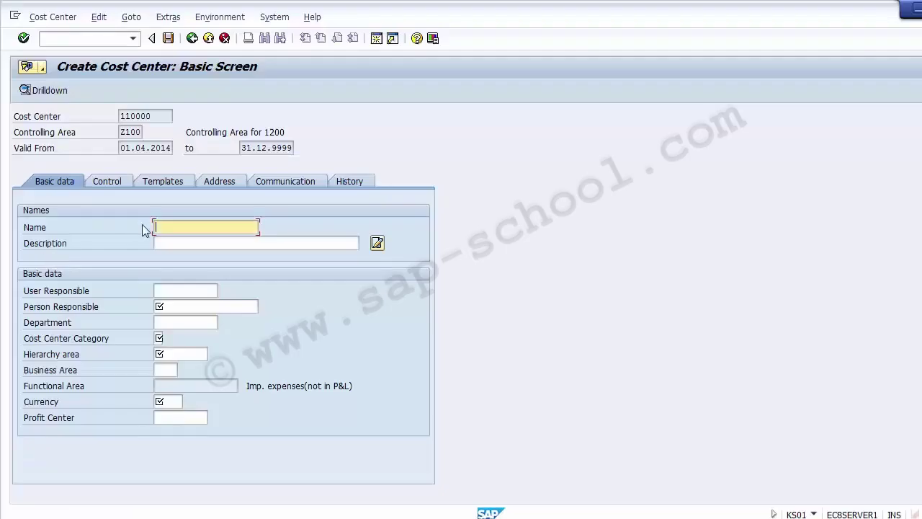
key(ctrl+v)
key(Tab)
key(ctrl+v)
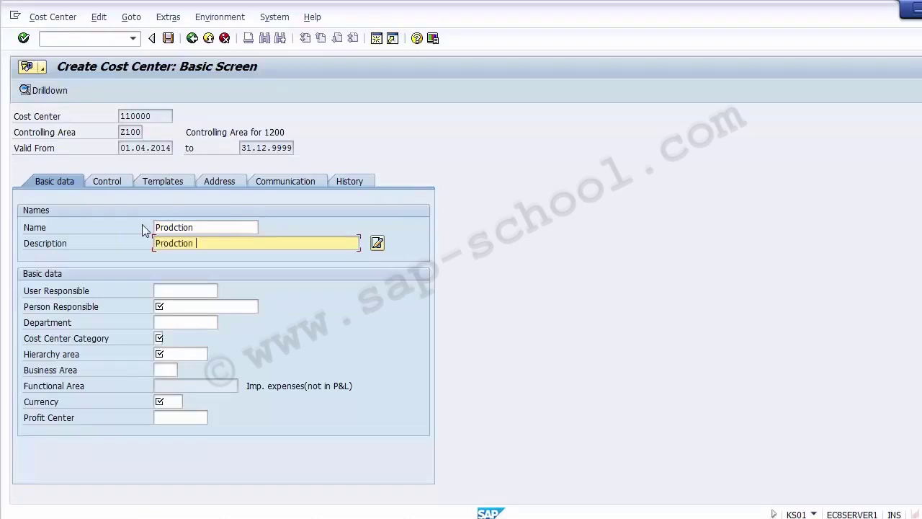
- Enter the name of the person responsible and set the department to Prodction
key(Tab)
key(Tab)
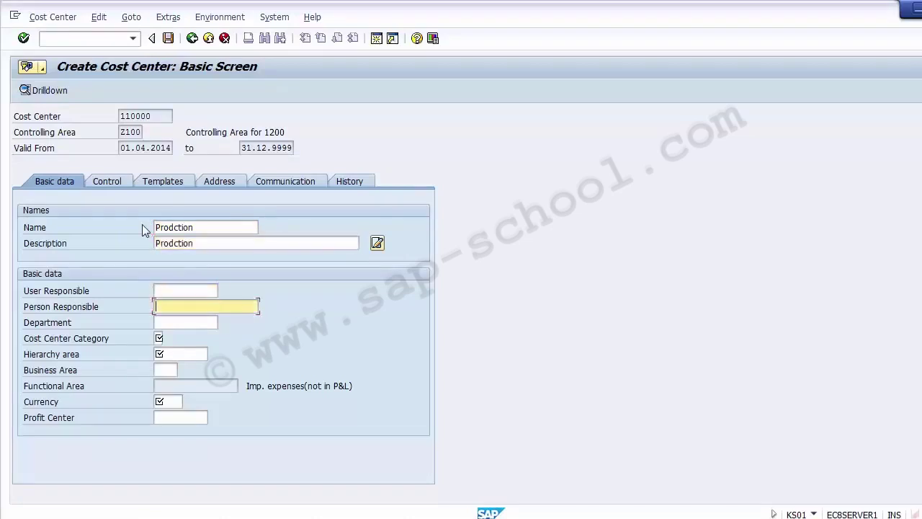
text(JOE)
key(Tab)
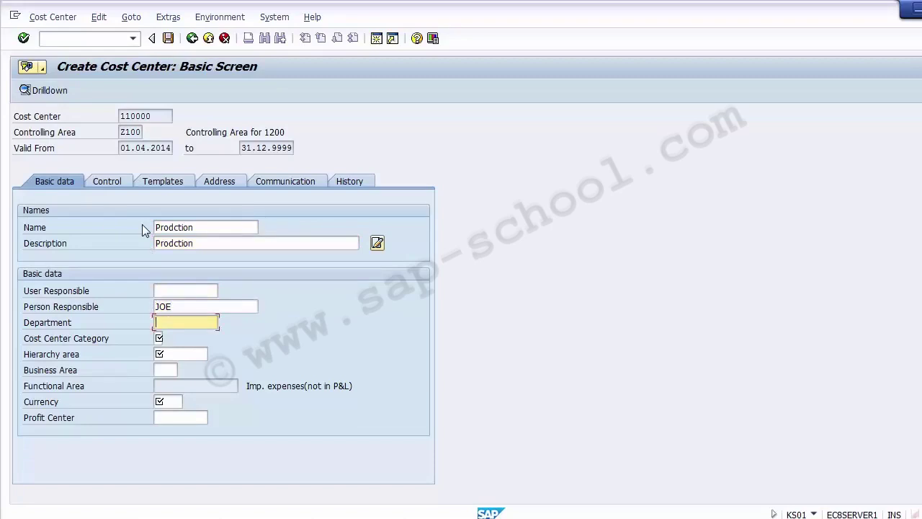
key(ctrl+v)
key(Tab)
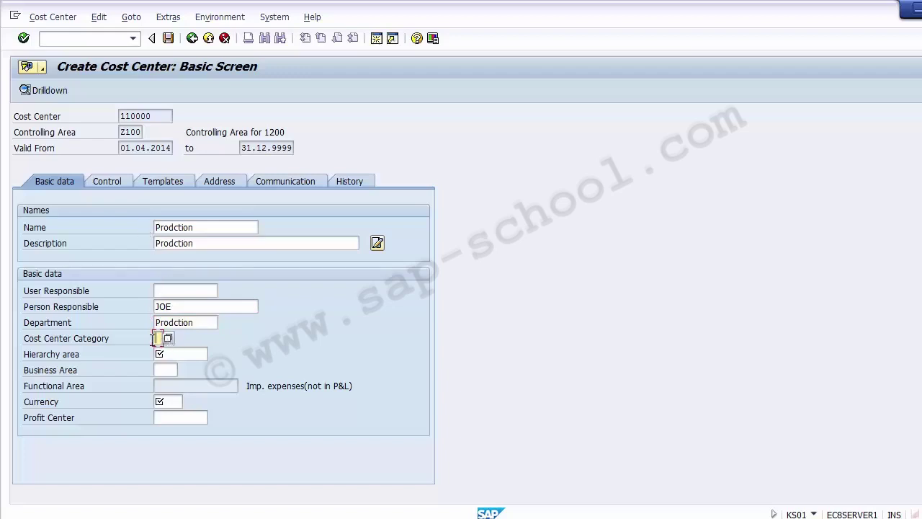
- Choose cost center category 1 (Production) from the list of possible categories
click(87, 345)
click(161, 339)
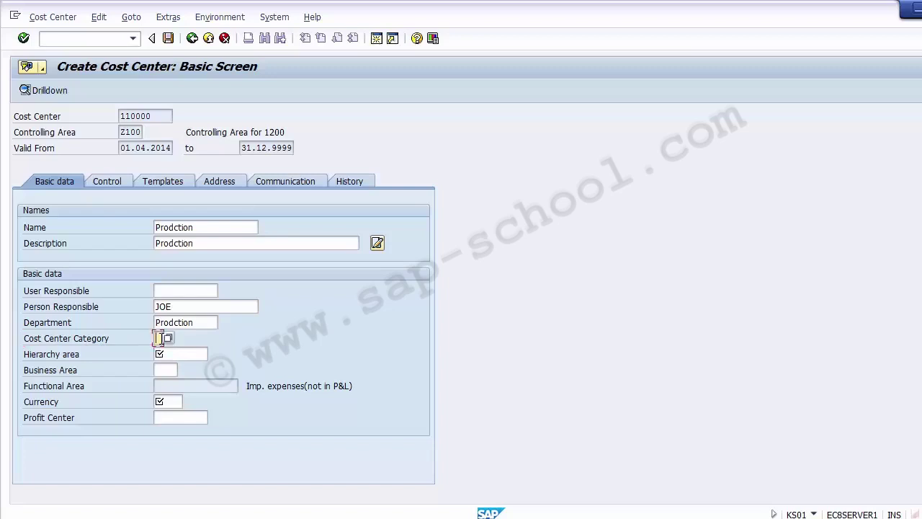
click(170, 340)
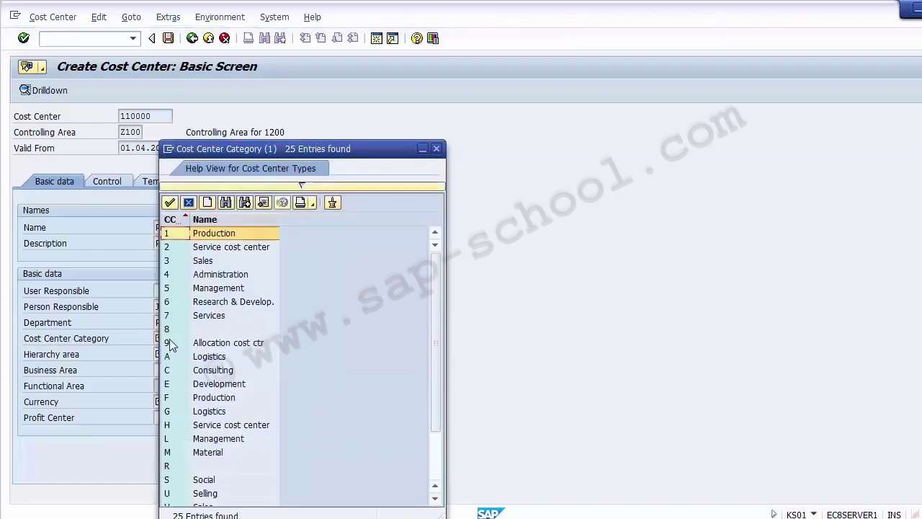
key(Down)
key(Down)
key(Down)
key(Down)
key(Down)
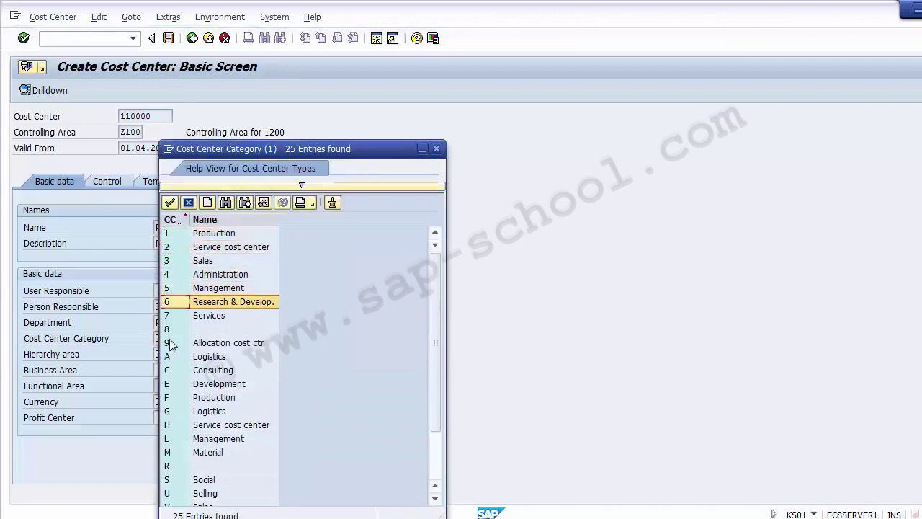
key(Up)
key(Up)
key(Up)
key(Up)
key(Up)
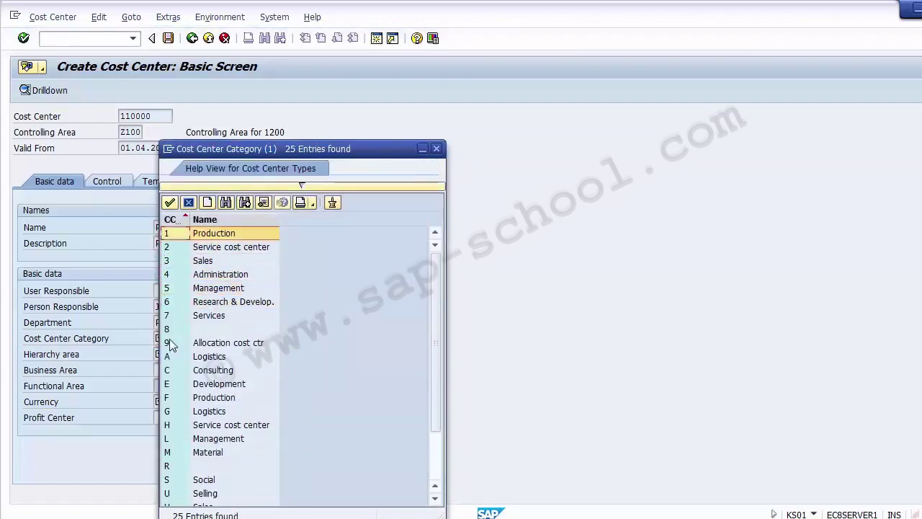
double_click(178, 232)
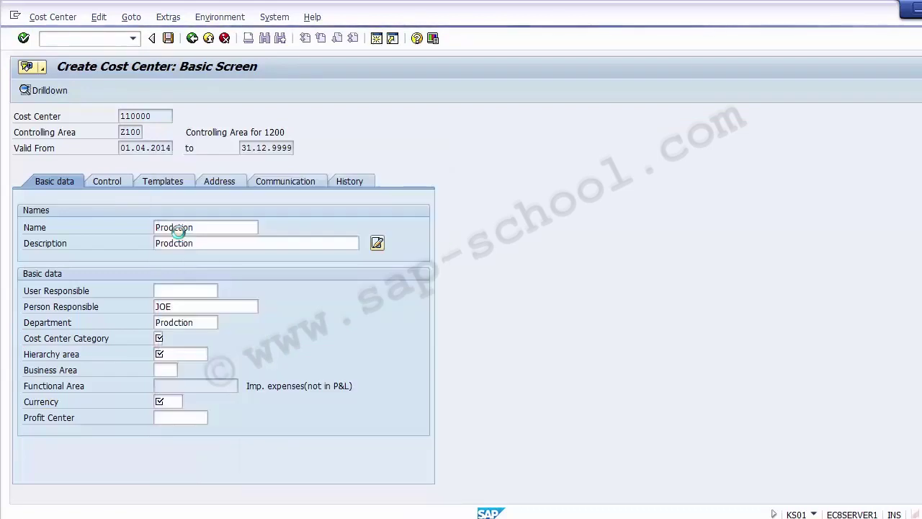
- Assign hierarchy area A1000 and business area 1210 (Product 1) to the cost center
click(180, 352)
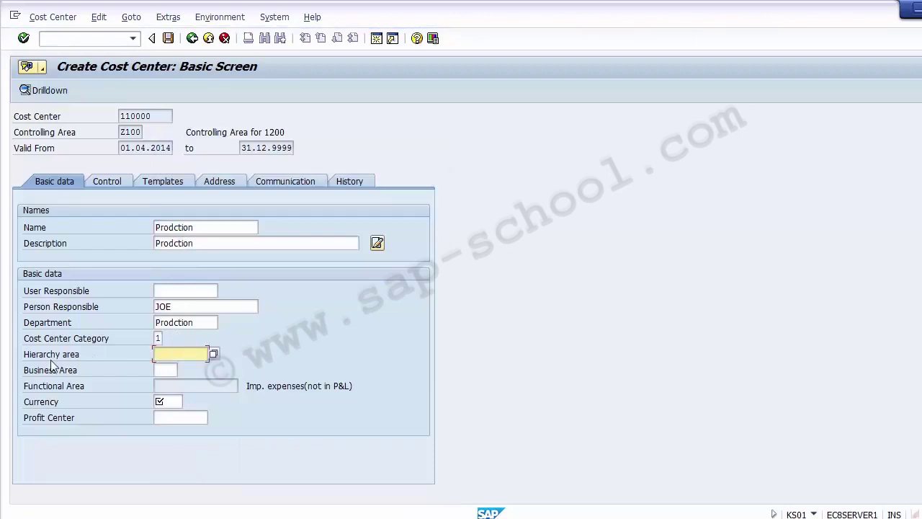
click(178, 356)
key(F4)
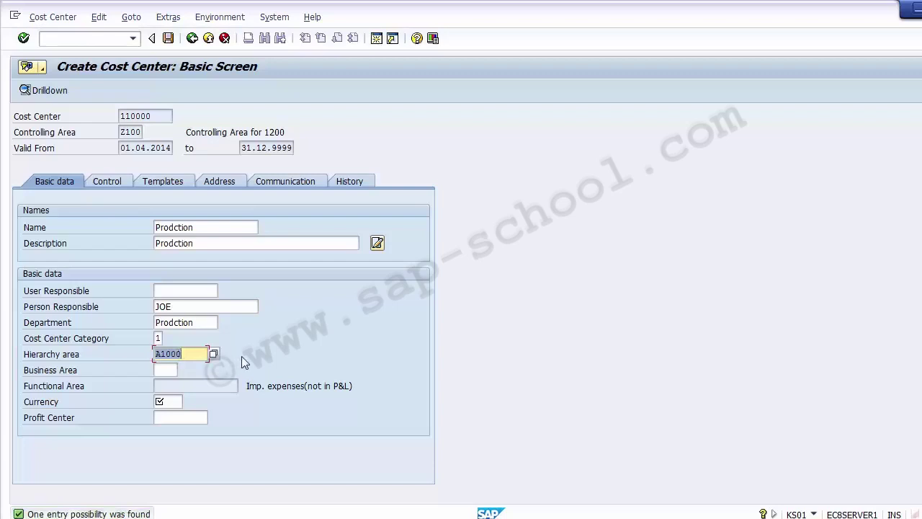
click(168, 369)
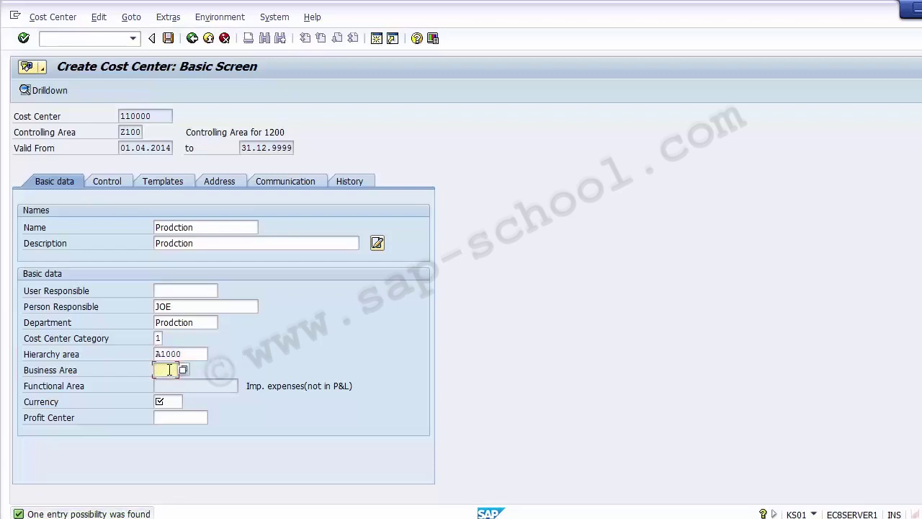
click(182, 369)
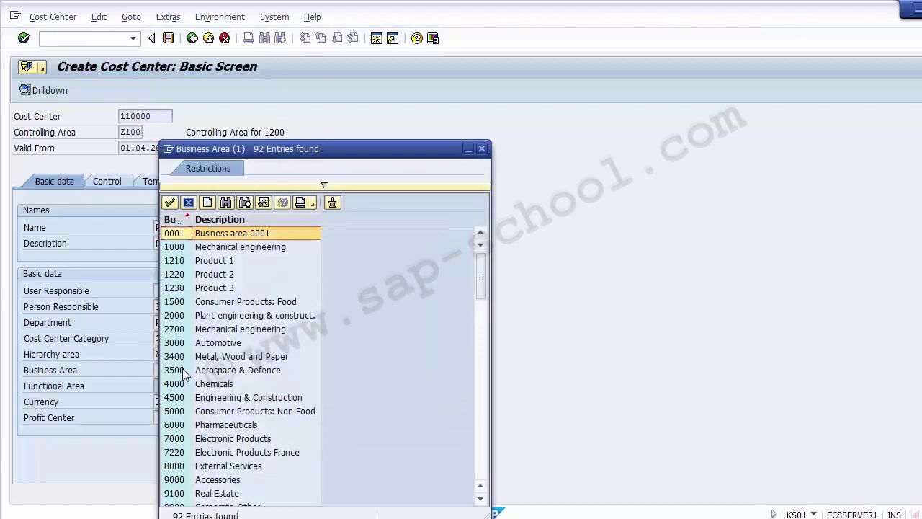
key(Down)
key(Down)
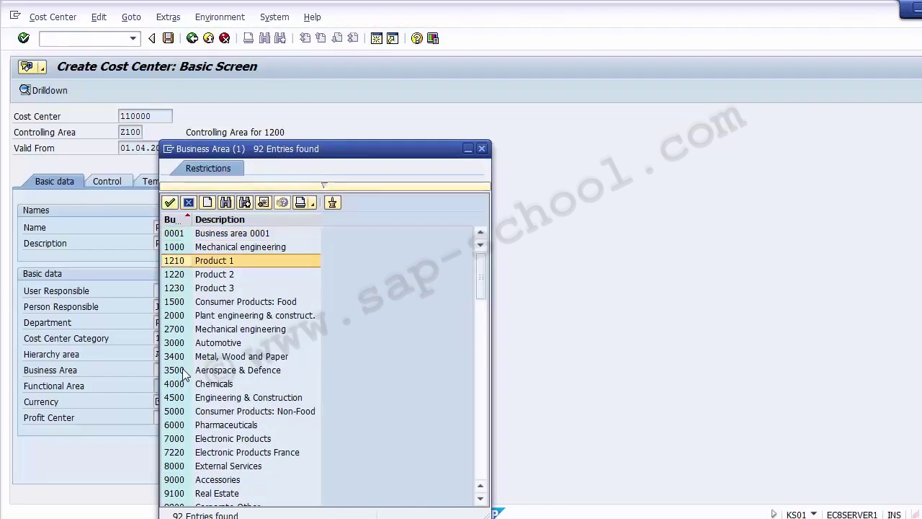
key(Escape)
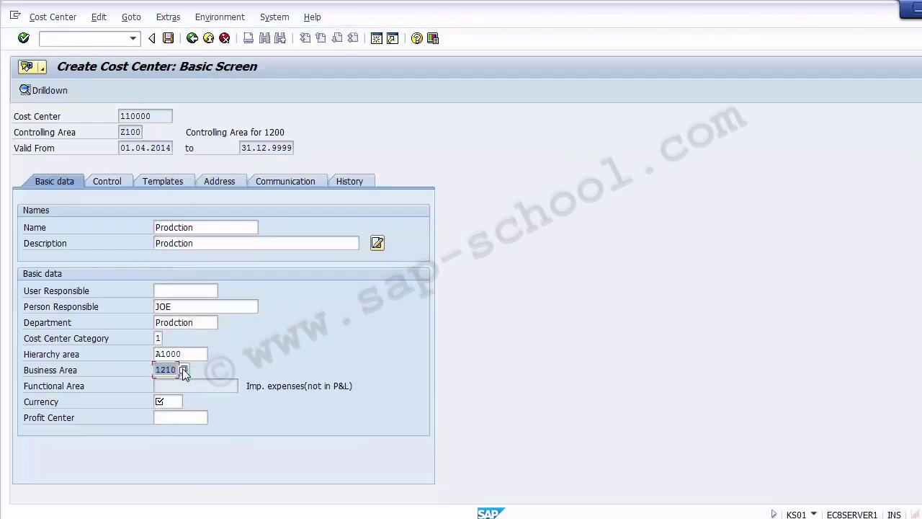
- Set the cost center's currency to USD and assign profit center 11000 (SOAPS) from controlling area Z100
click(168, 397)
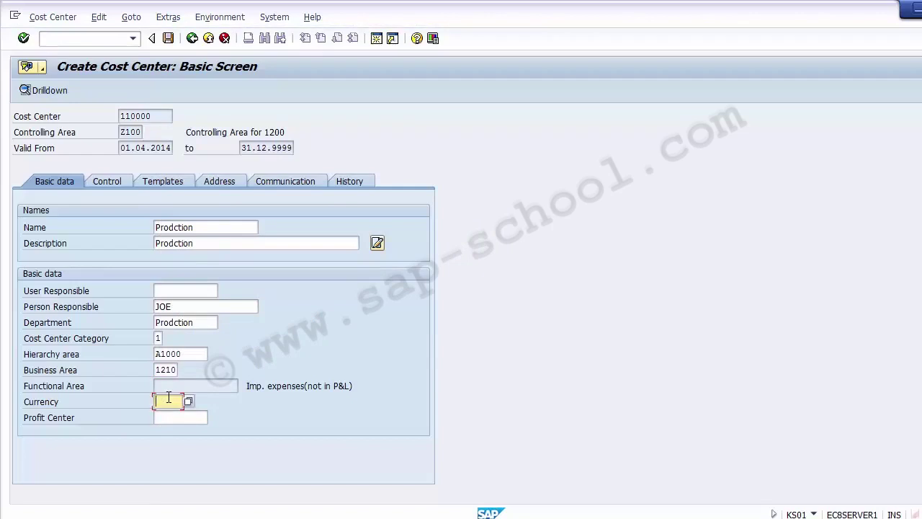
text(USD)
key(Tab)
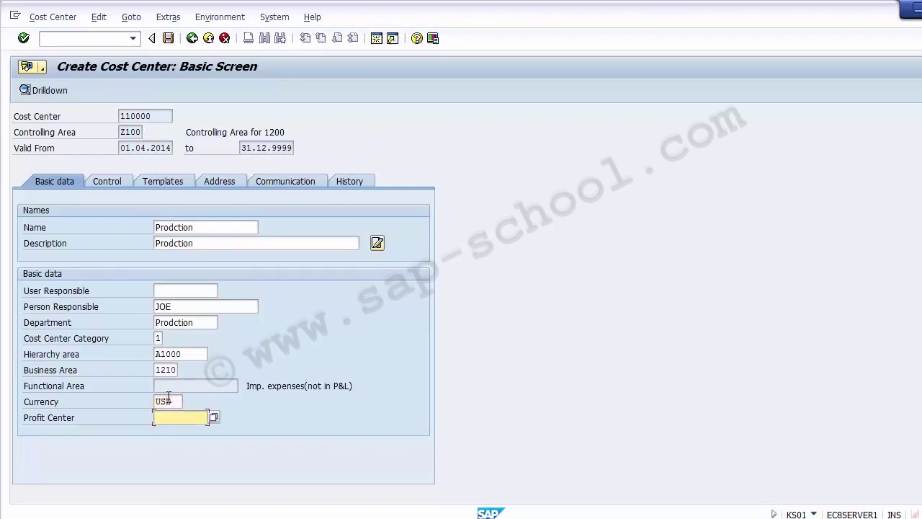
click(213, 418)
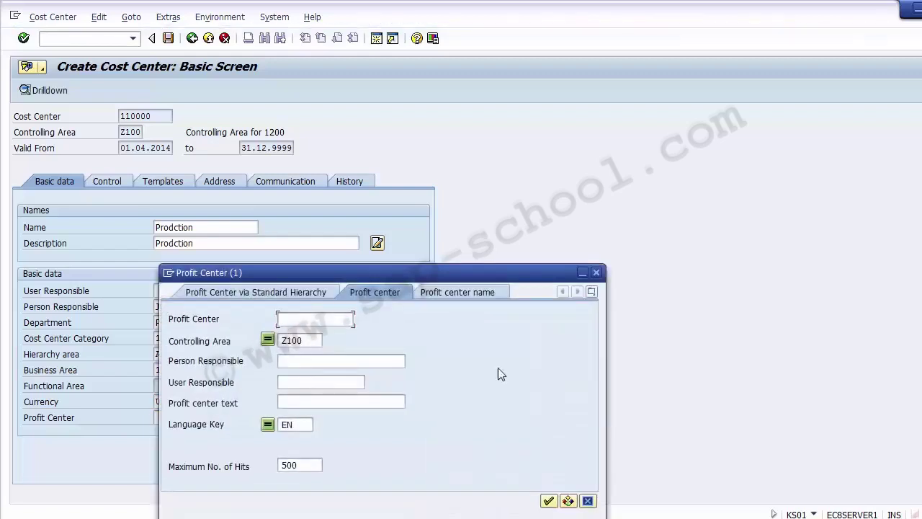
click(549, 502)
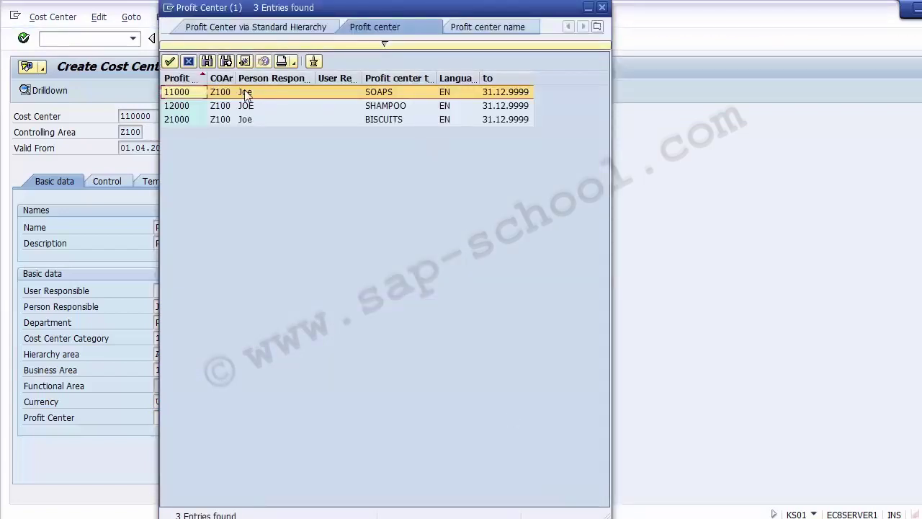
double_click(176, 93)
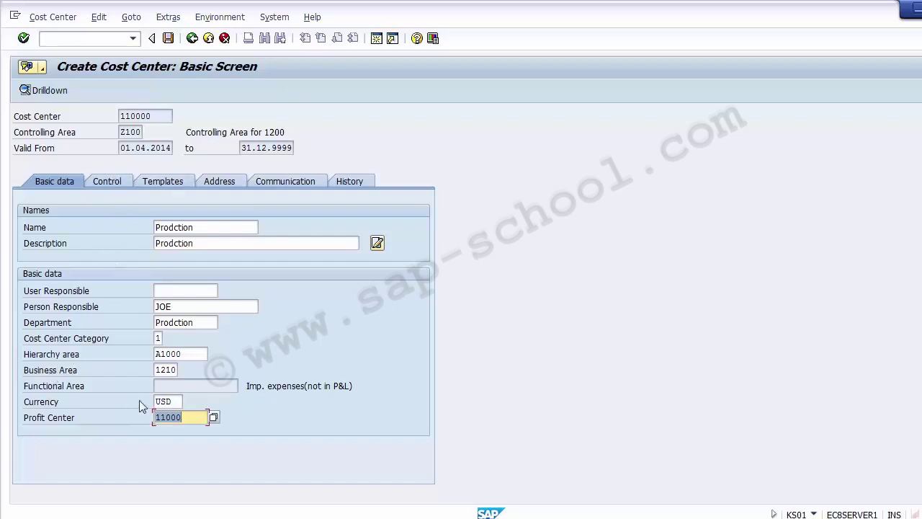
click(189, 417)
click(203, 354)
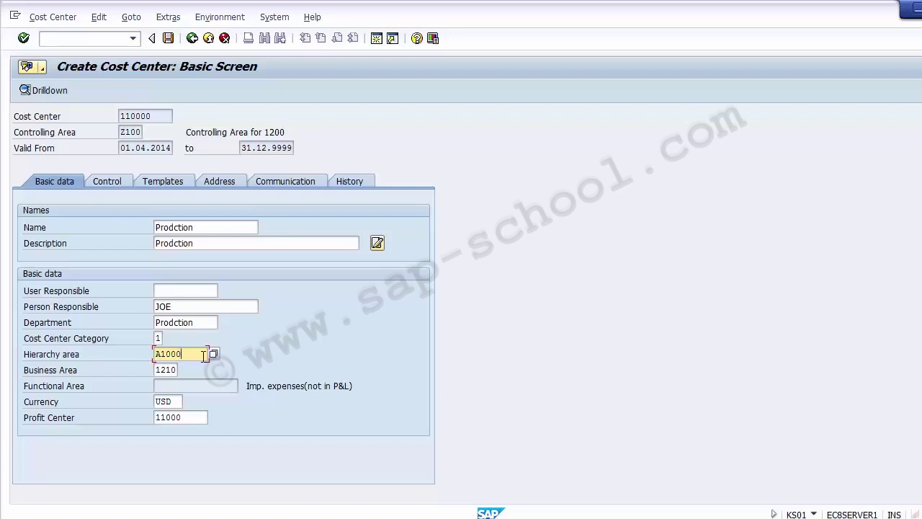
- Activate the Commitment update lock in the cost center's control indicators
click(118, 183)
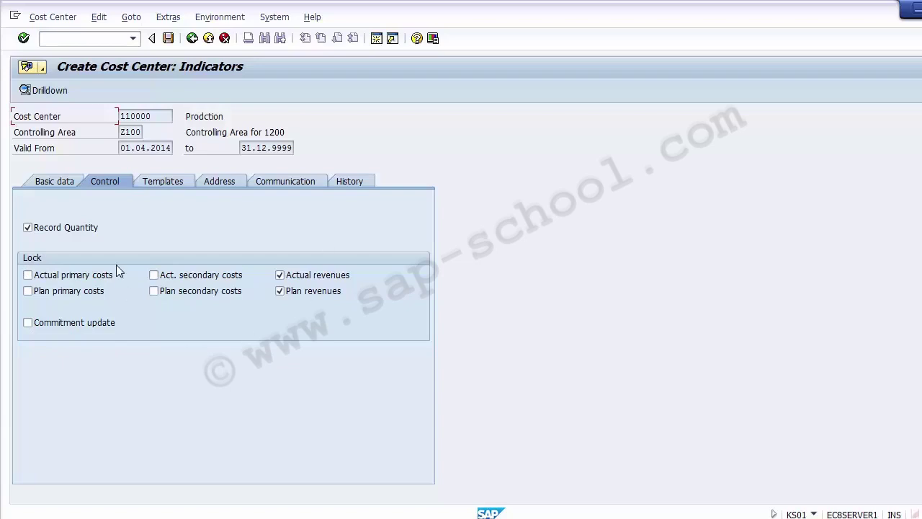
click(59, 329)
- Review the address, template, communication and history data of the new cost center
click(219, 182)
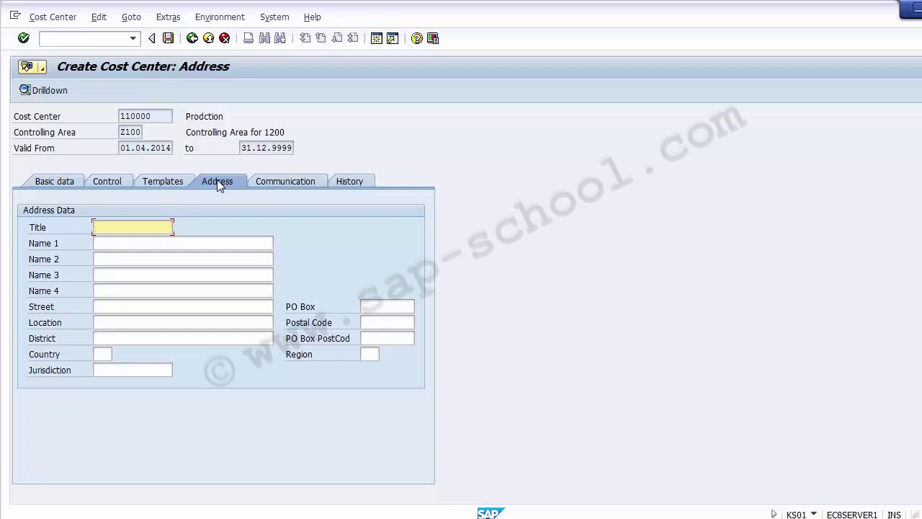
click(173, 183)
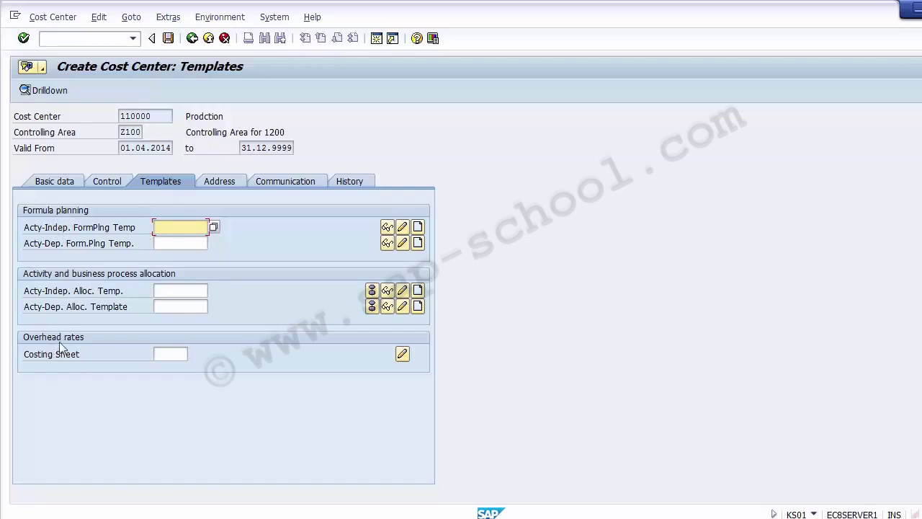
click(276, 249)
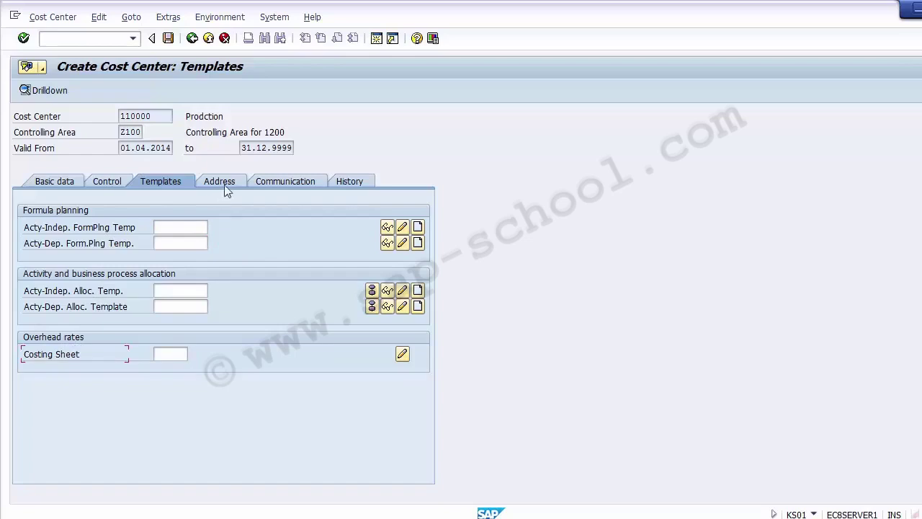
click(284, 180)
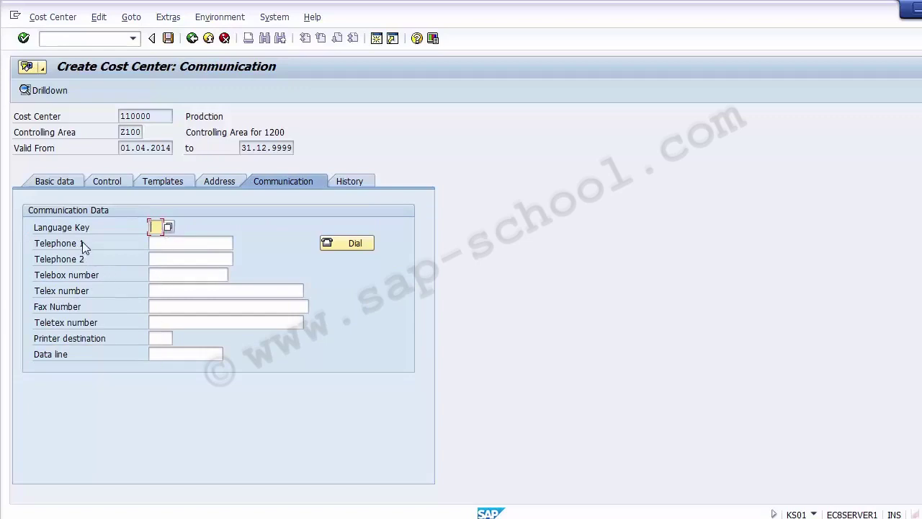
click(153, 242)
click(154, 258)
click(164, 270)
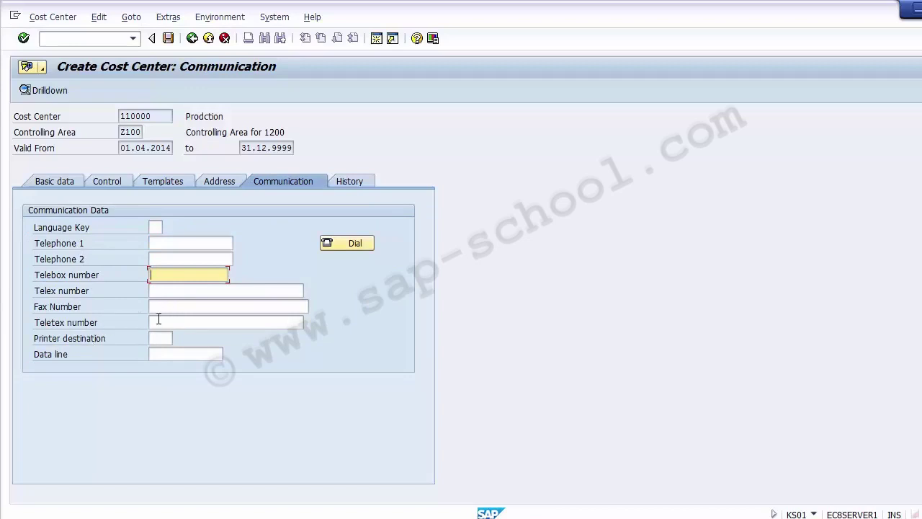
click(336, 184)
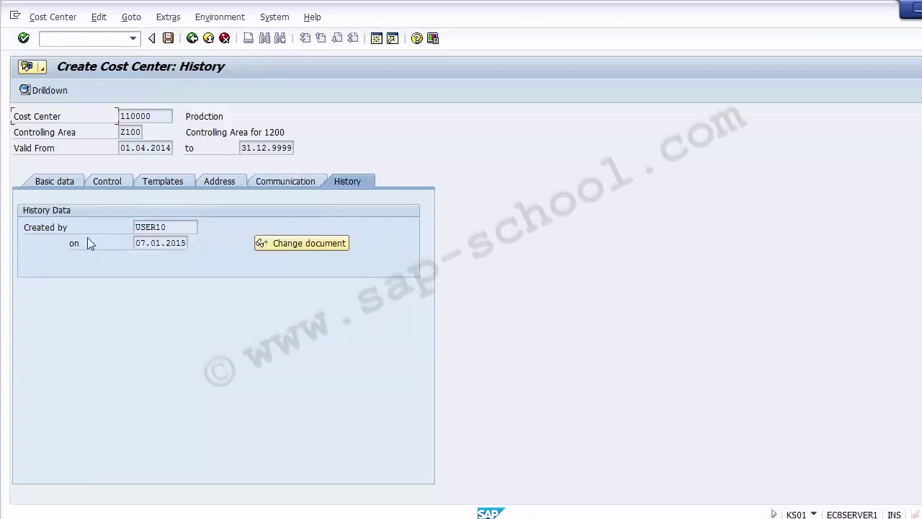
drag(190, 227, 126, 224)
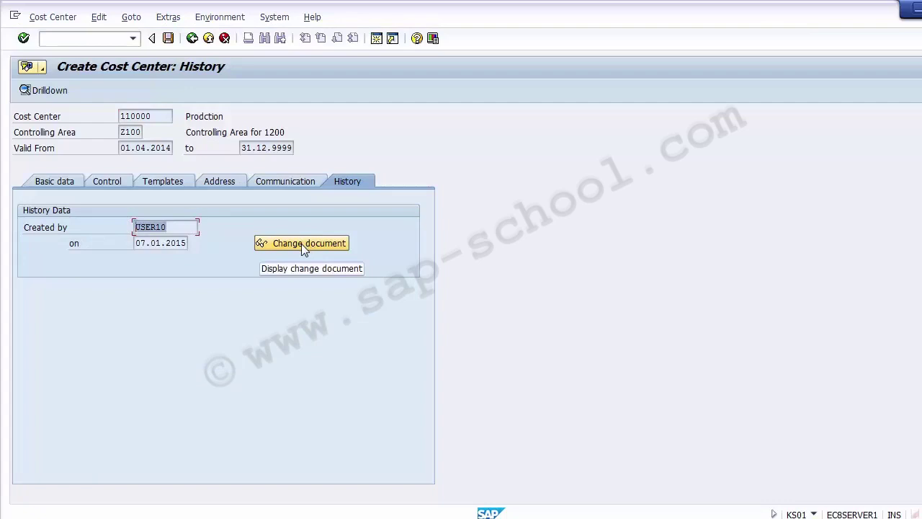
- Return to the basic data and save cost center 110000
click(46, 184)
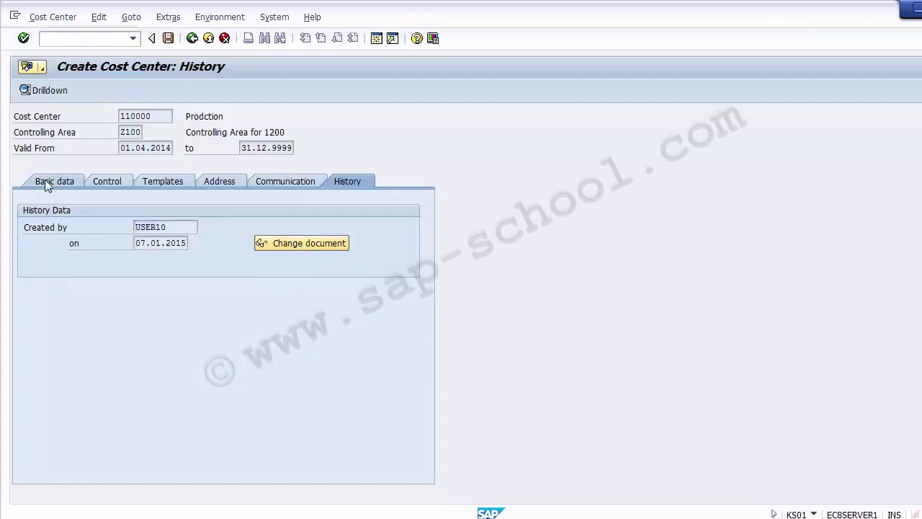
click(167, 40)
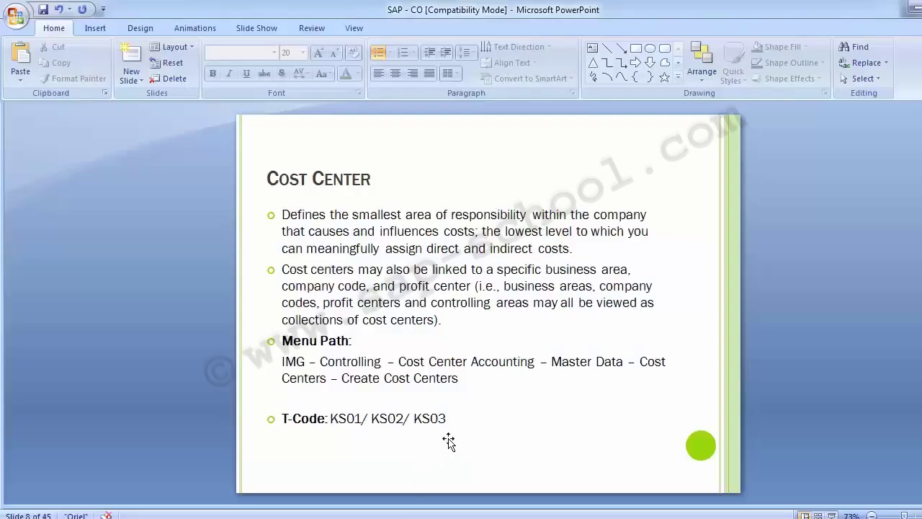
- Check the transaction codes for changing and displaying cost centers on the Cost Center slide in PowerPoint
click(369, 420)
double_click(381, 419)
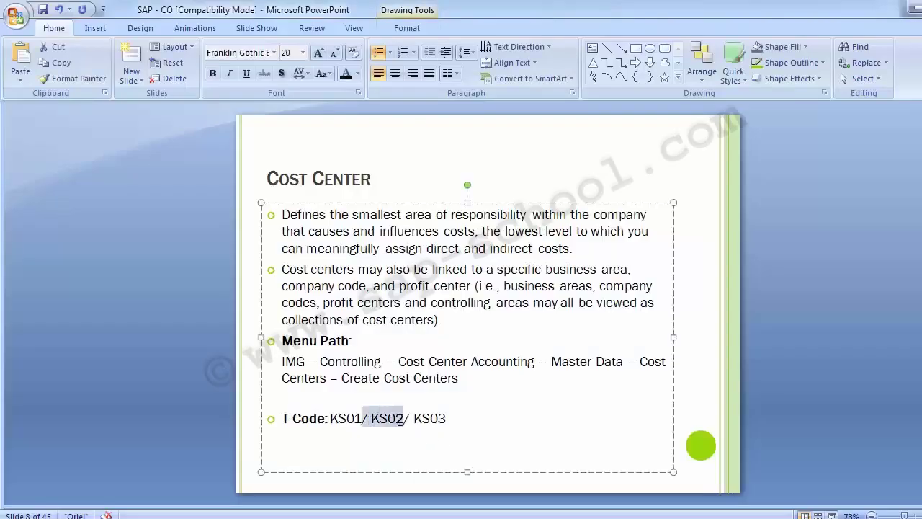
click(415, 419)
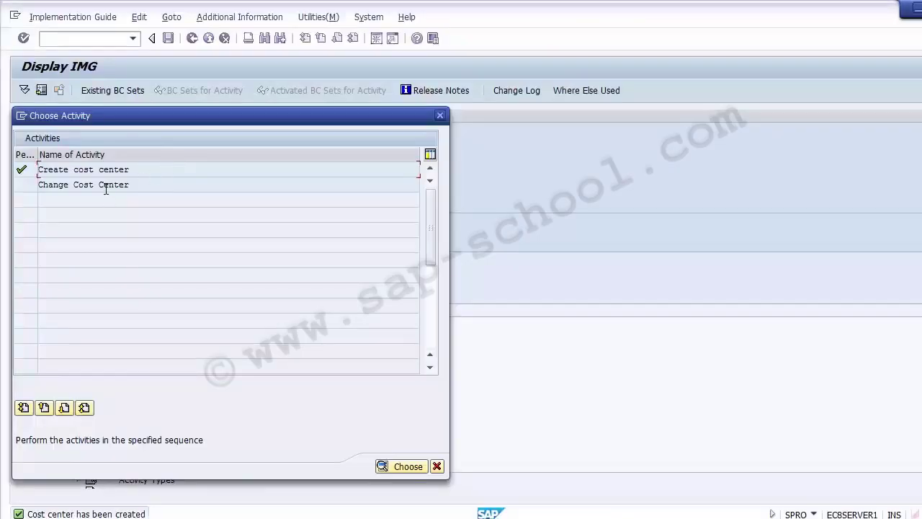
- Back in SAP, start the Change Cost Center activity and open cost center 110000
click(104, 186)
drag(123, 104, 388, 78)
click(386, 137)
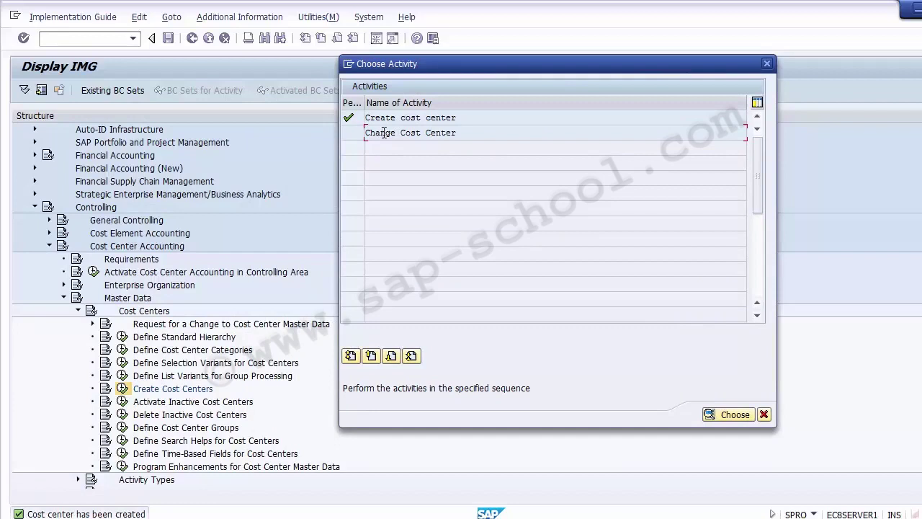
double_click(383, 132)
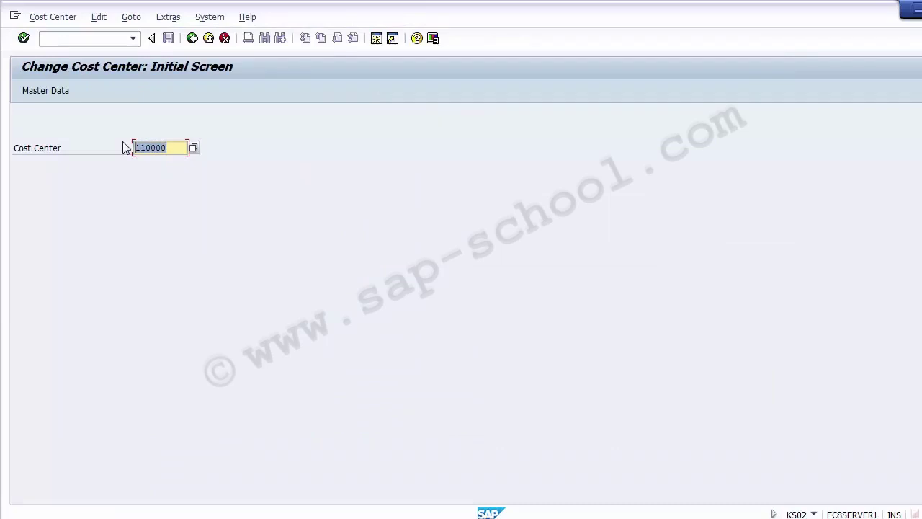
key(Return)
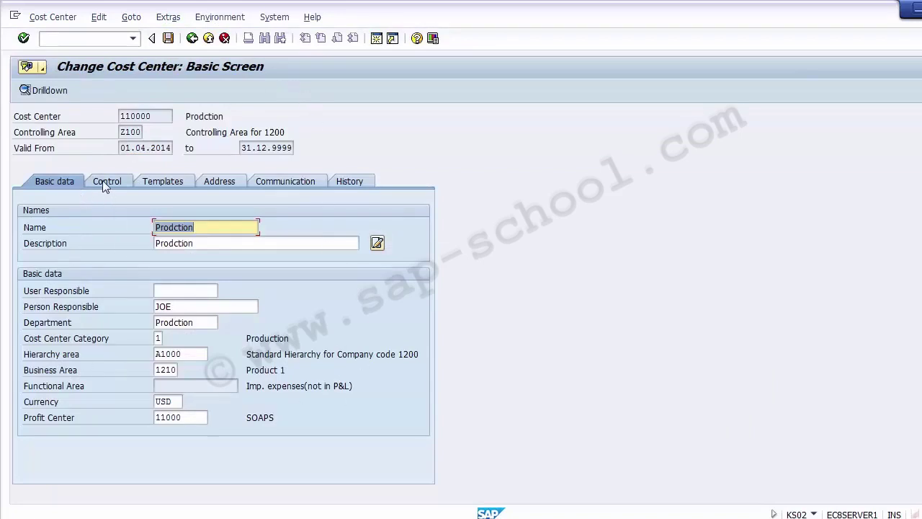
- Review the basic, control, template and address data of the cost center in change mode and return to the IMG structure
click(183, 306)
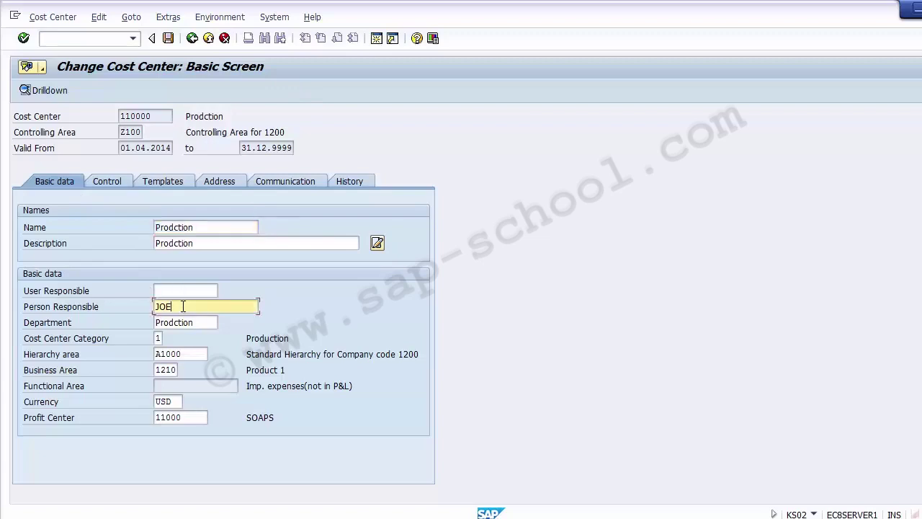
click(187, 353)
click(175, 369)
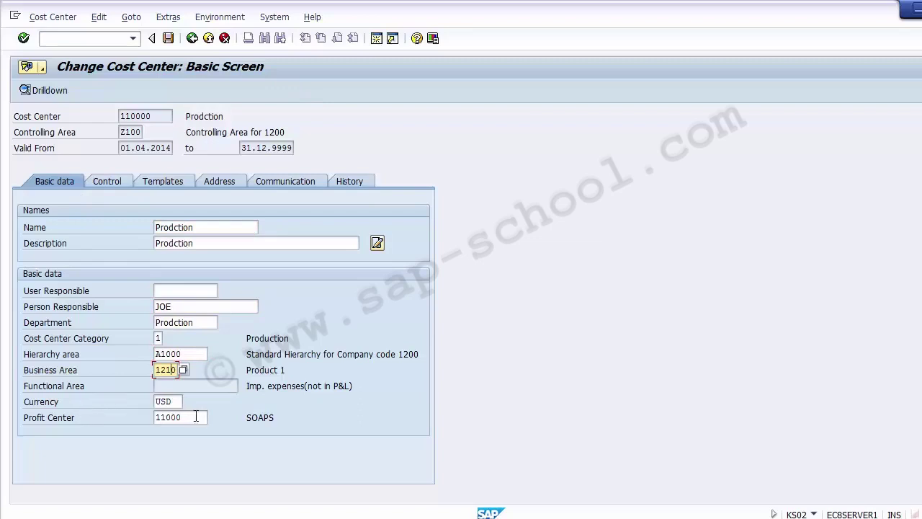
click(196, 416)
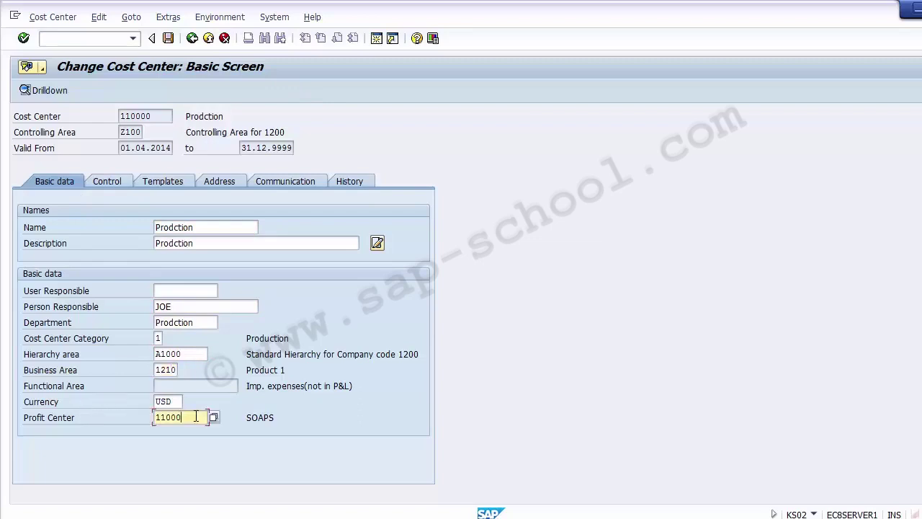
click(112, 178)
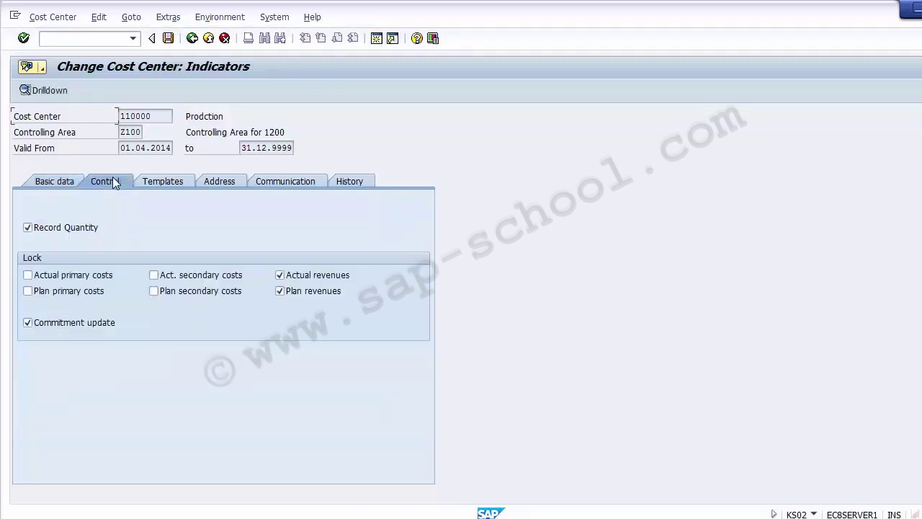
click(164, 181)
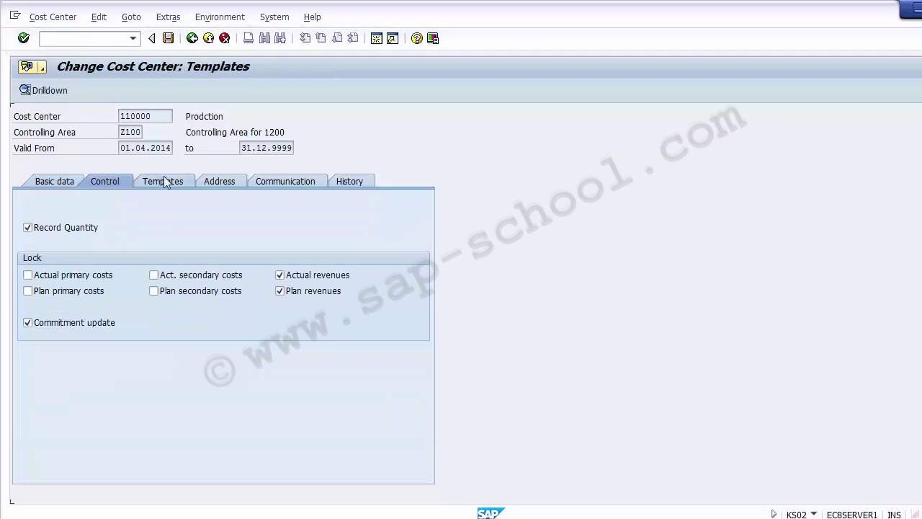
click(221, 180)
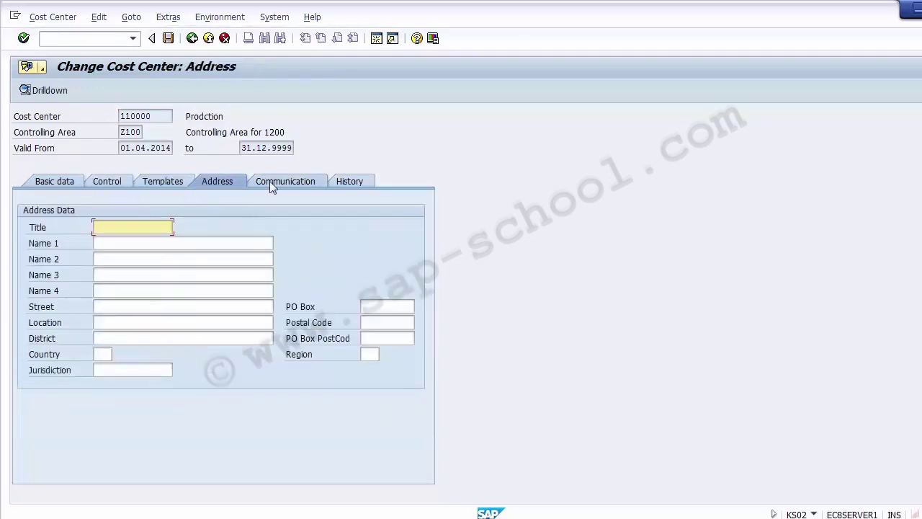
click(135, 249)
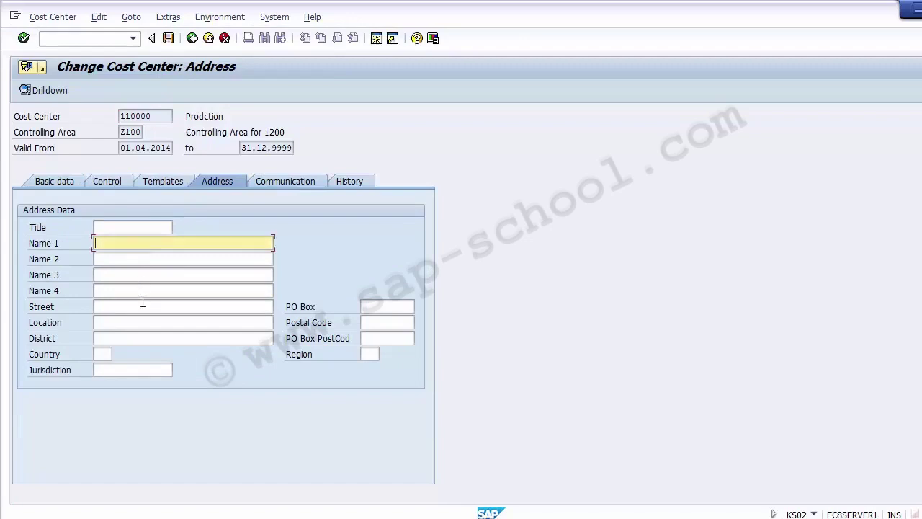
click(56, 181)
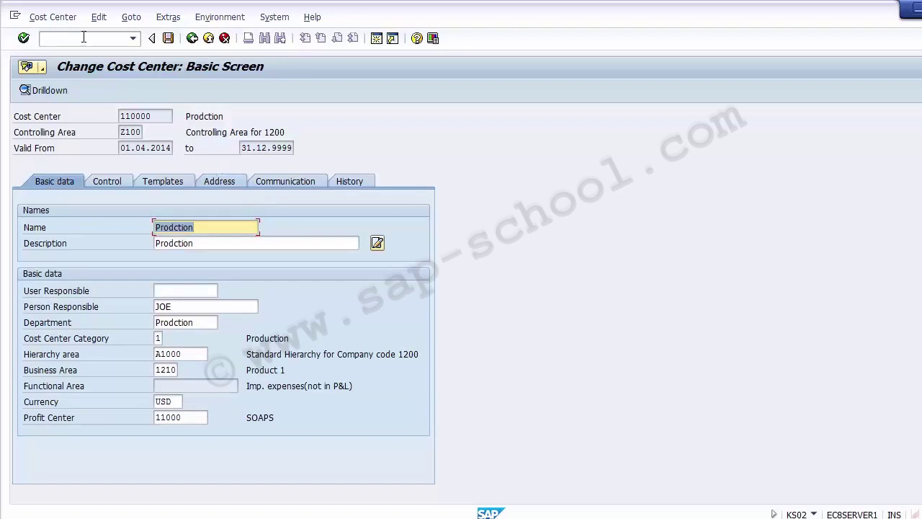
click(192, 37)
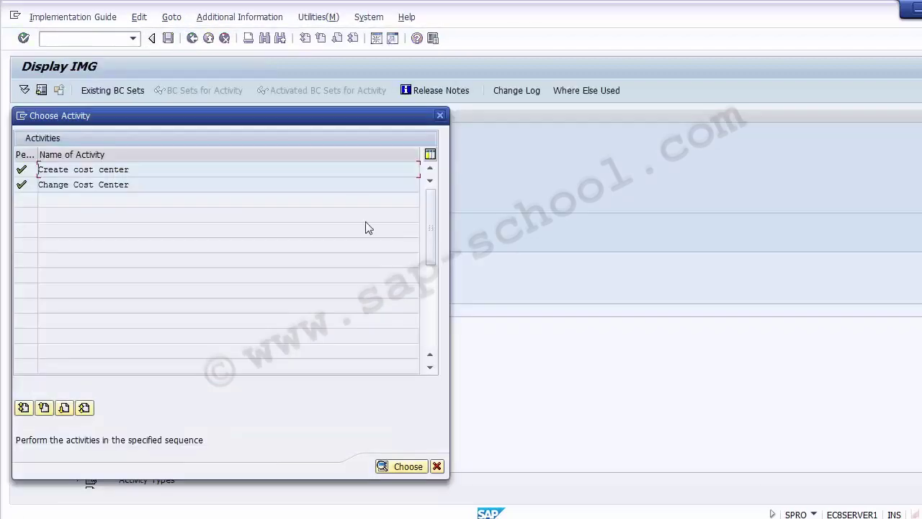
click(440, 116)
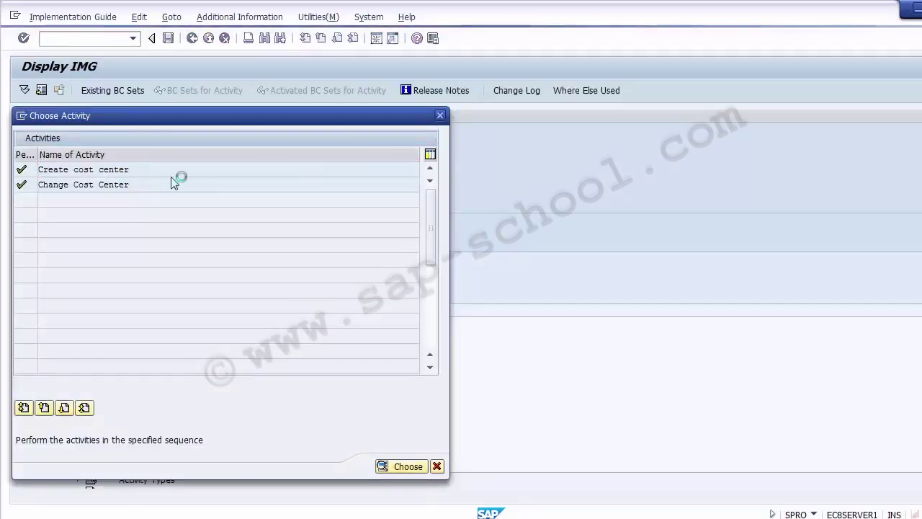
- Open a new SAP session, check the display code on the PowerPoint slide, and display cost center 110000 with transaction KS03
click(376, 40)
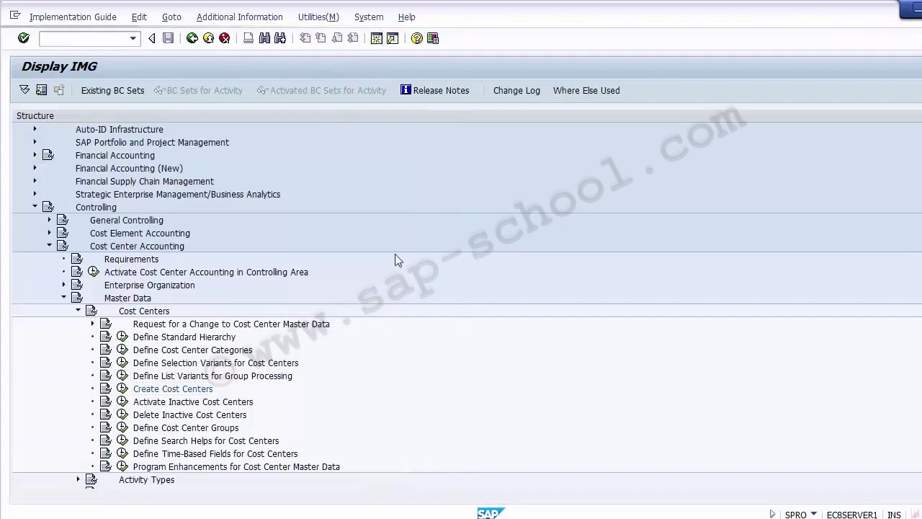
click(405, 516)
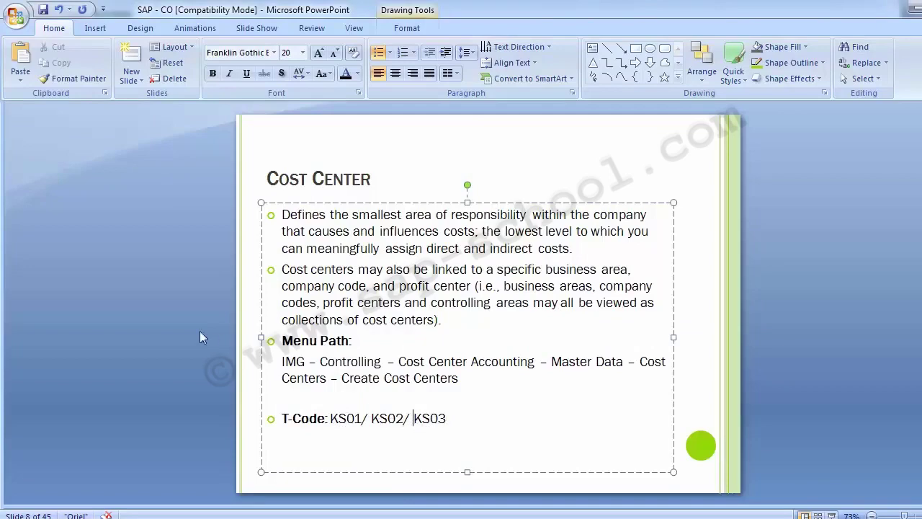
key(alt+Tab)
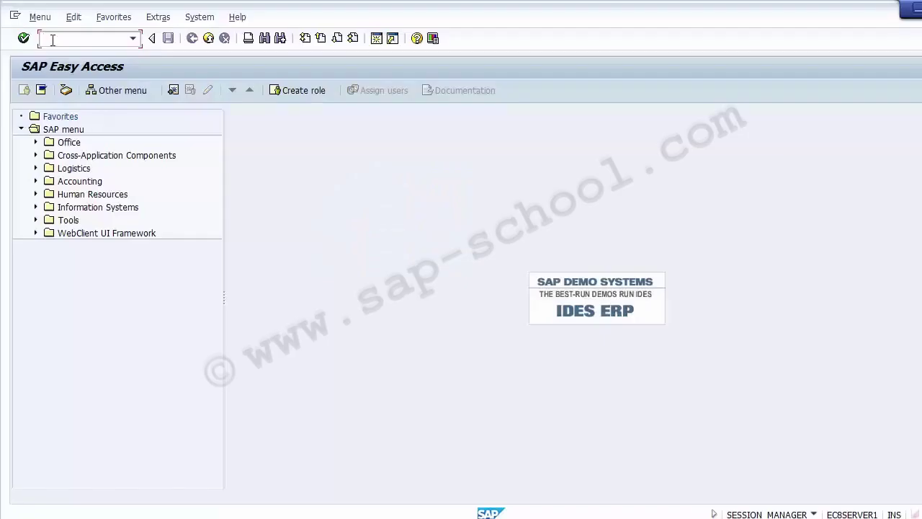
text(KS03)
key(Return)
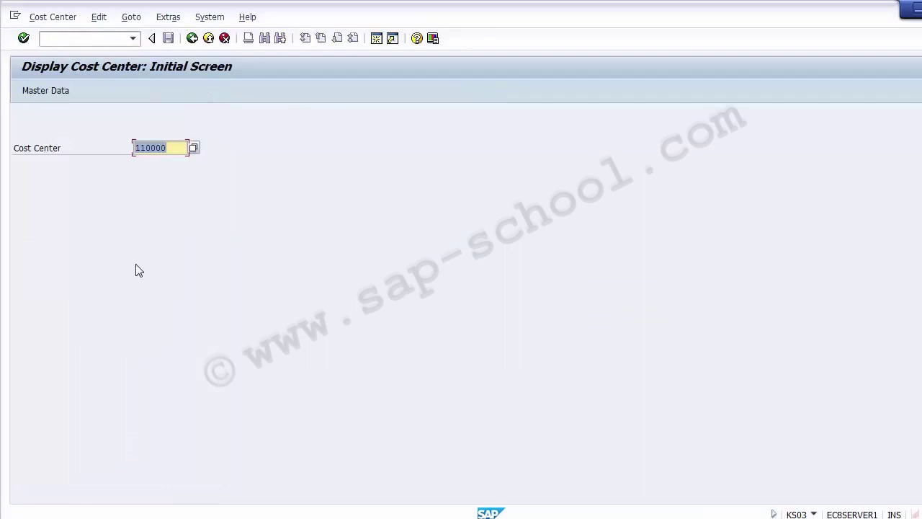
key(Return)
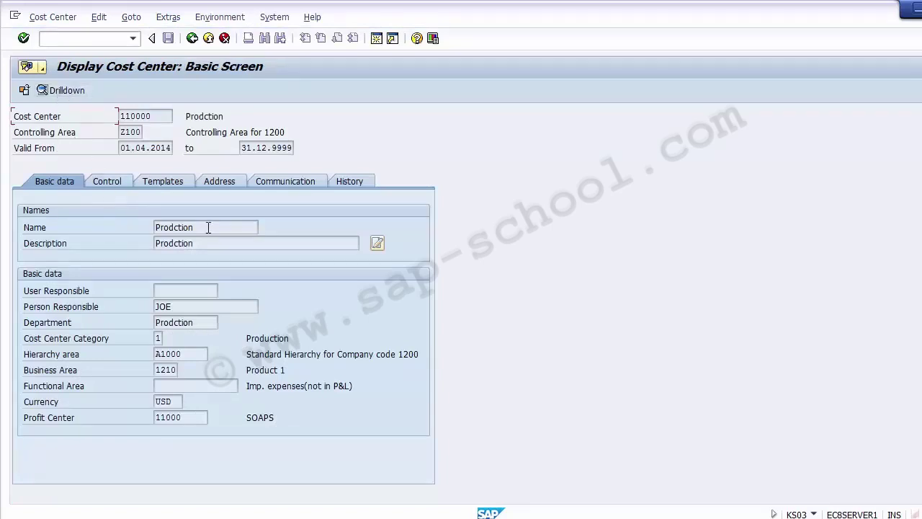
- Examine the displayed cost center's basic data, from person responsible and department through hierarchy area, business area, currency and profit center
click(191, 306)
click(188, 324)
click(169, 353)
click(170, 370)
click(171, 385)
click(173, 401)
click(178, 418)
- Look through the displayed cost center's control, template and address data and return to the initial display screen
click(105, 181)
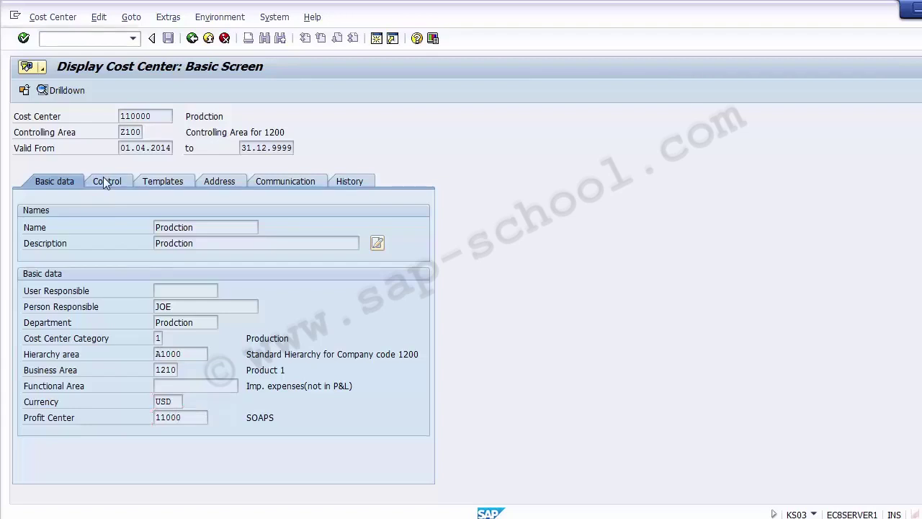
click(160, 183)
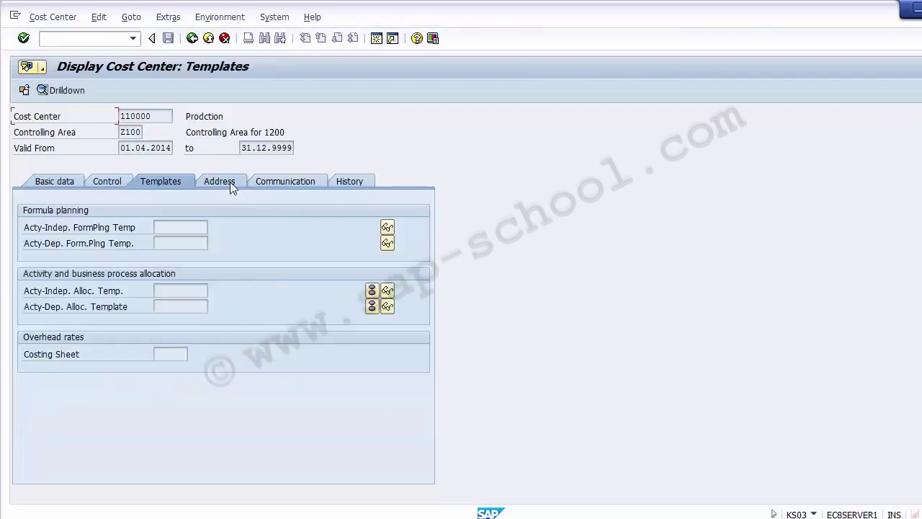
click(218, 182)
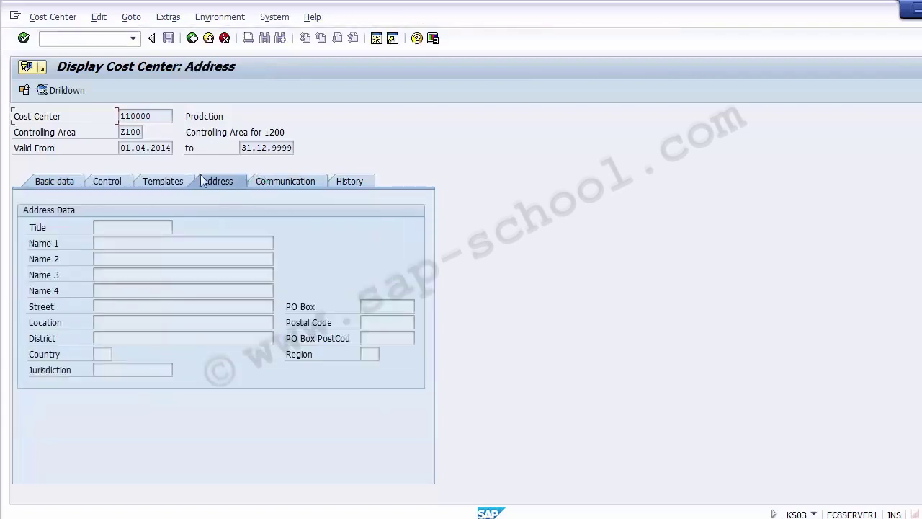
click(142, 185)
click(37, 182)
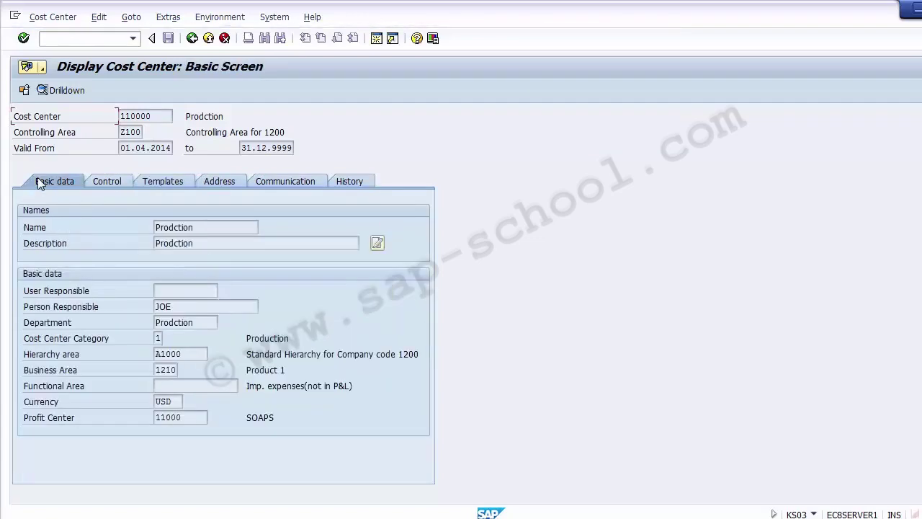
click(193, 38)
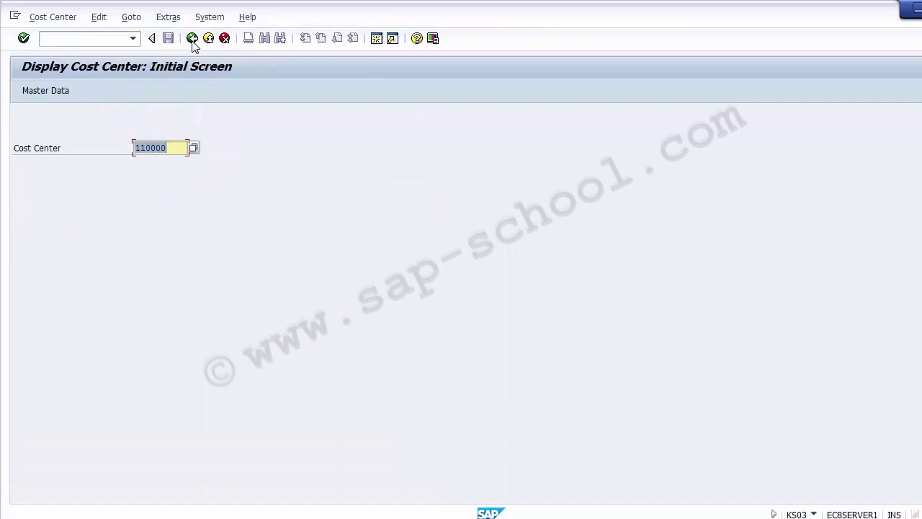
- Leave the cost center display and advance the PowerPoint presentation to the Cost Center Groups slide
click(193, 38)
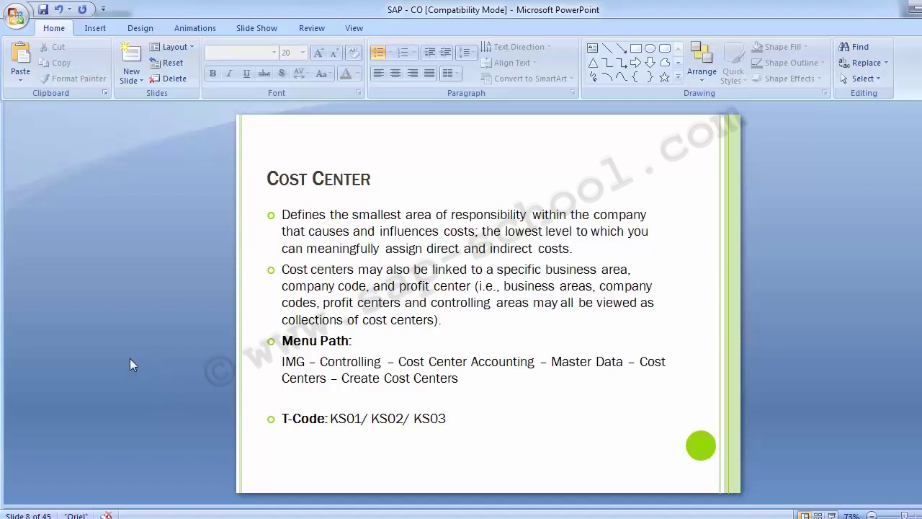
key(Page_Down)
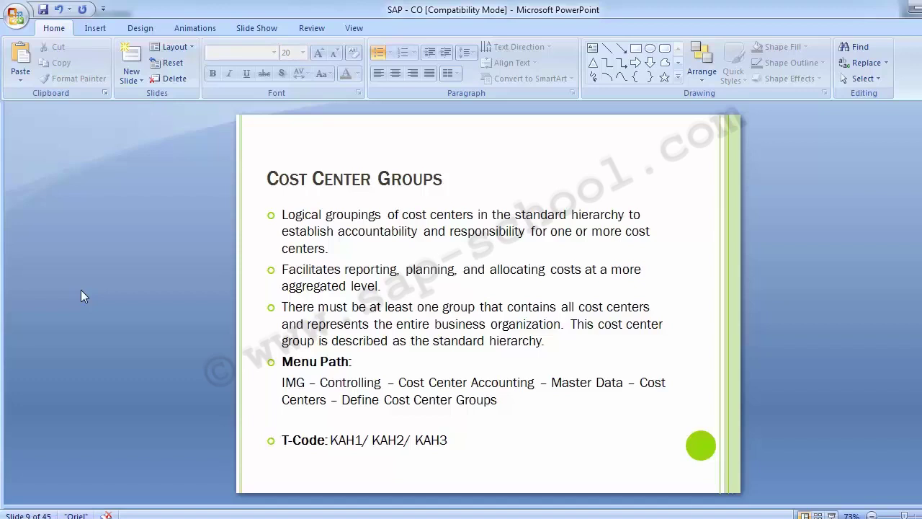
- Switch to the Excel worksheet, clear the pending copy and examine Plant 1 with its department rows before returning to the Cost Center Groups slide
key(alt+Tab)
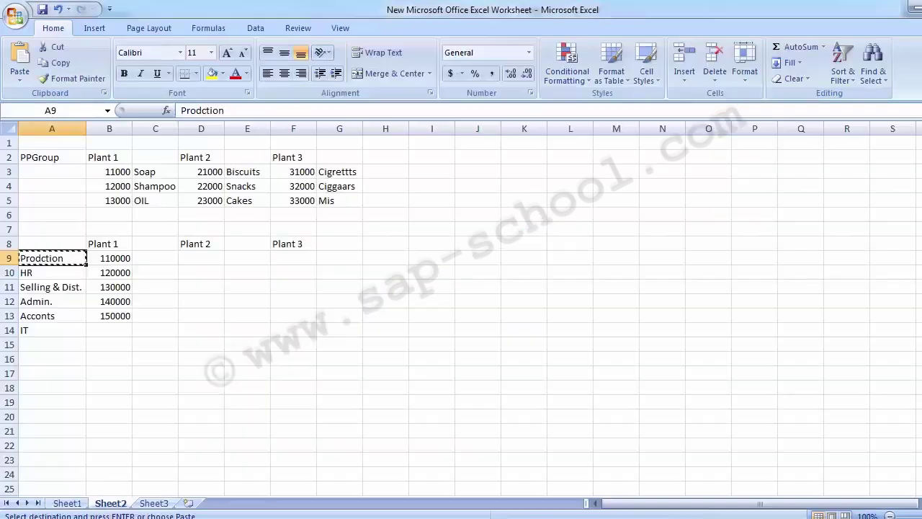
click(63, 232)
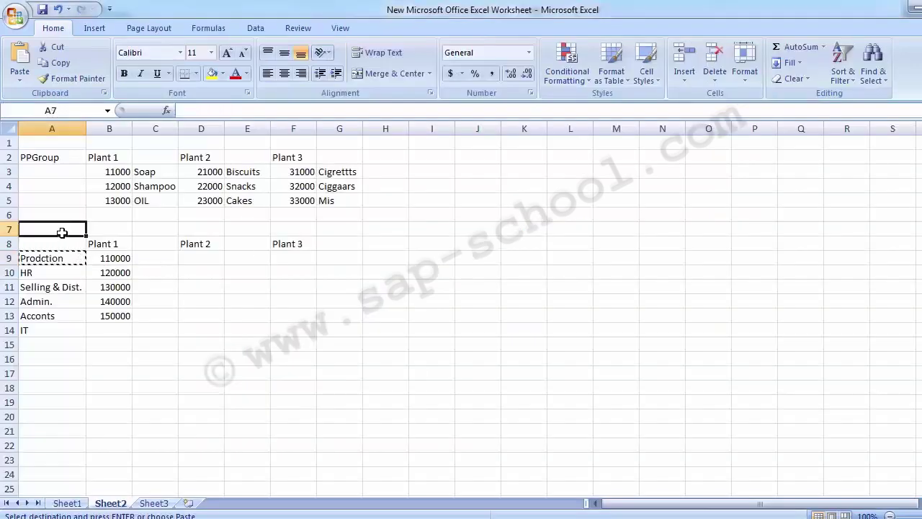
key(Escape)
click(102, 244)
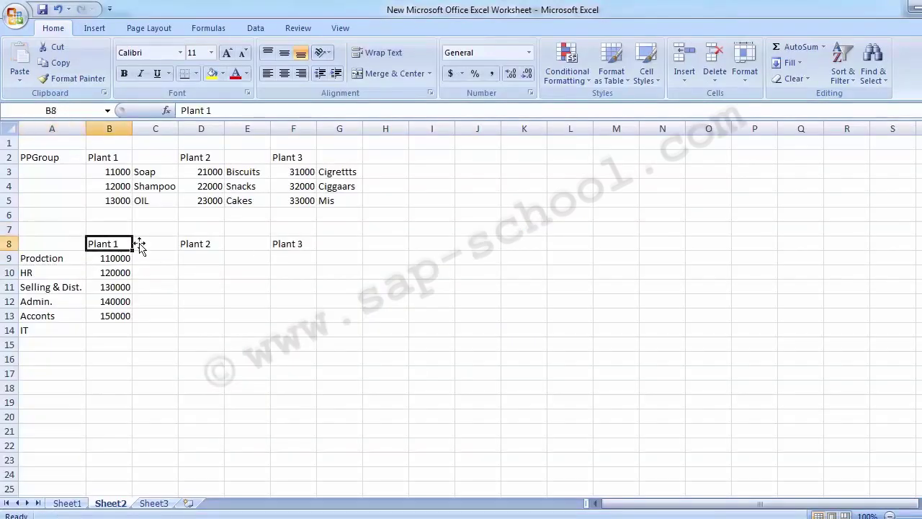
click(45, 259)
key(Down)
key(Down)
key(Down)
key(Down)
key(Down)
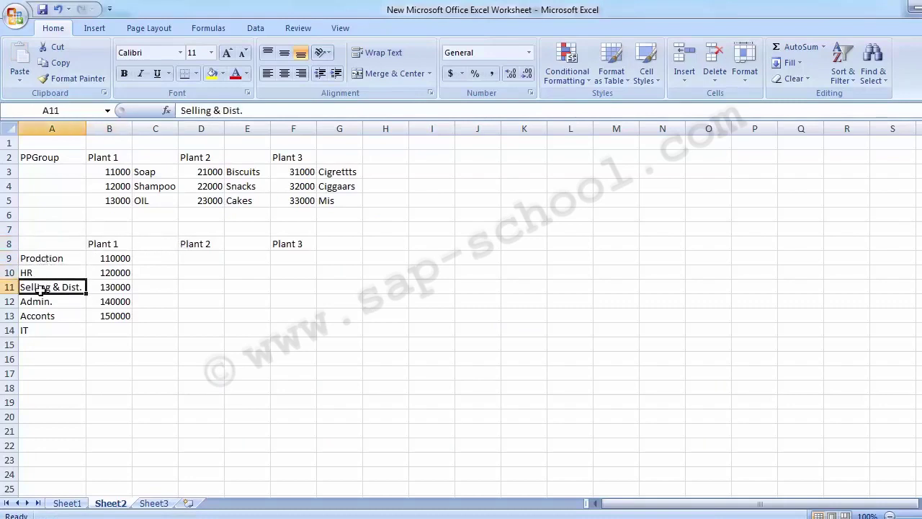
click(100, 242)
click(33, 247)
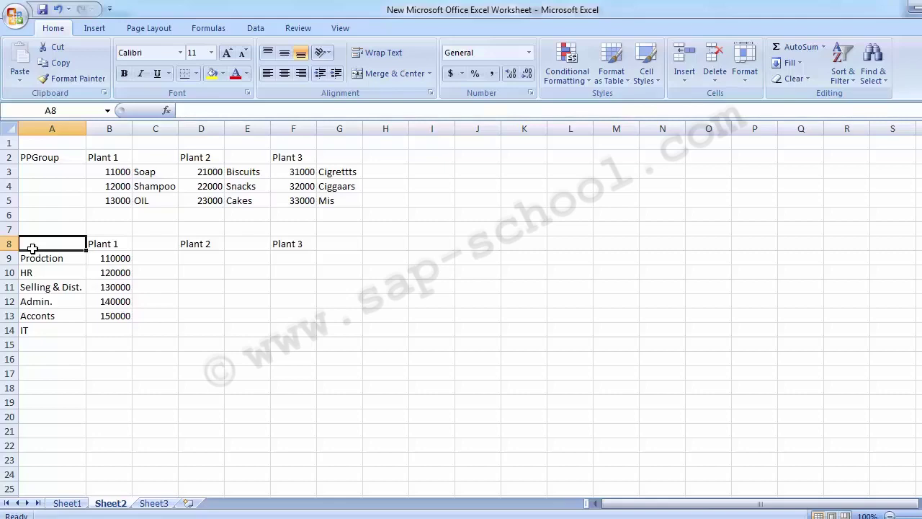
click(186, 326)
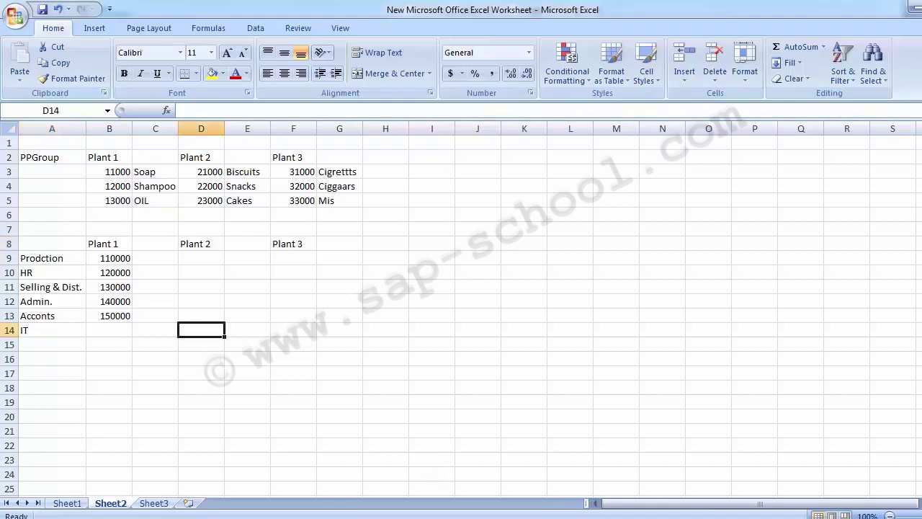
key(alt+Tab)
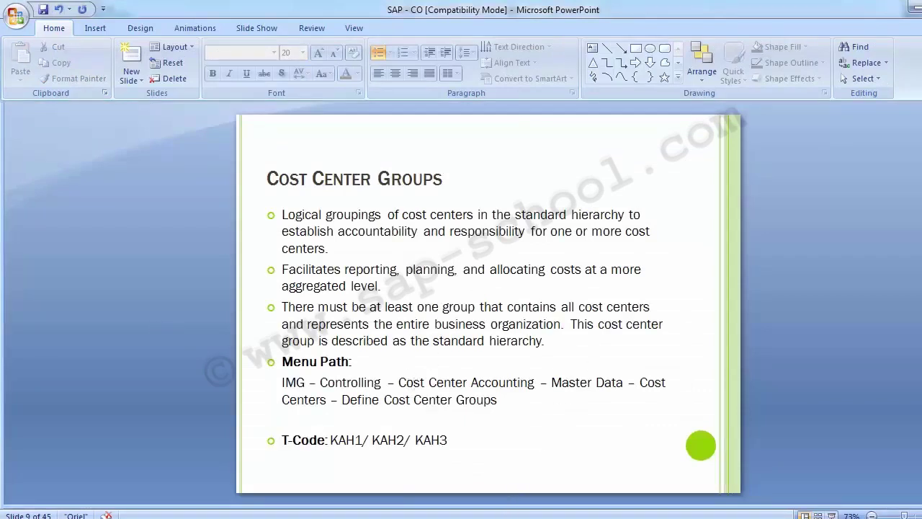
- Switch to the SAP IMG and start the Create Cost Center Group activity under Define Cost Center Groups
mouse_move(433, 487)
click(392, 452)
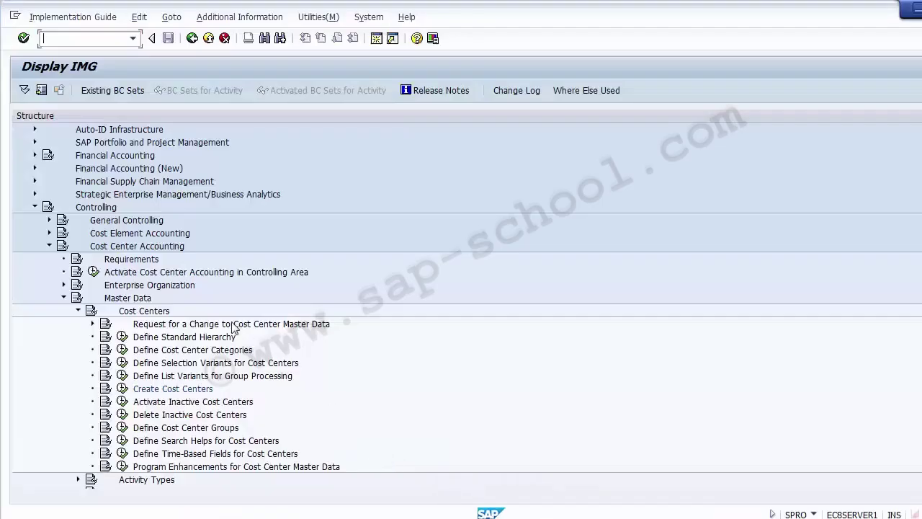
click(196, 429)
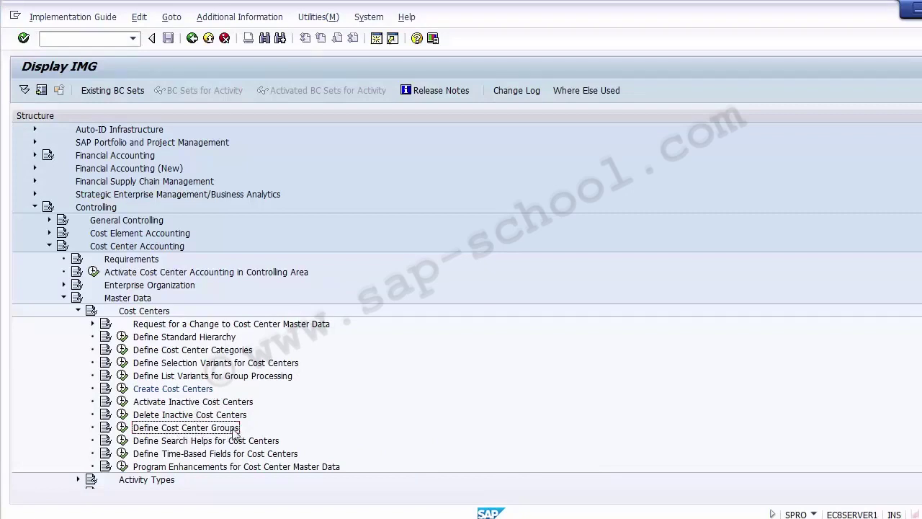
click(123, 430)
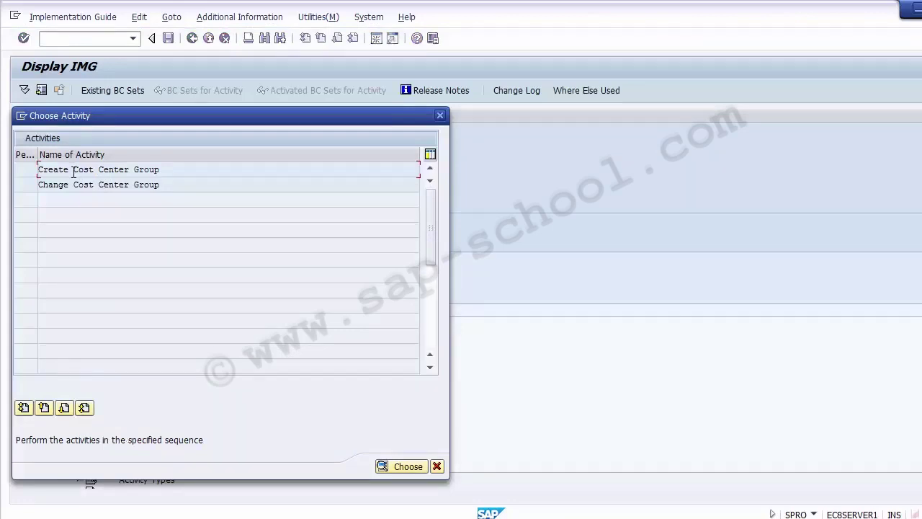
double_click(73, 170)
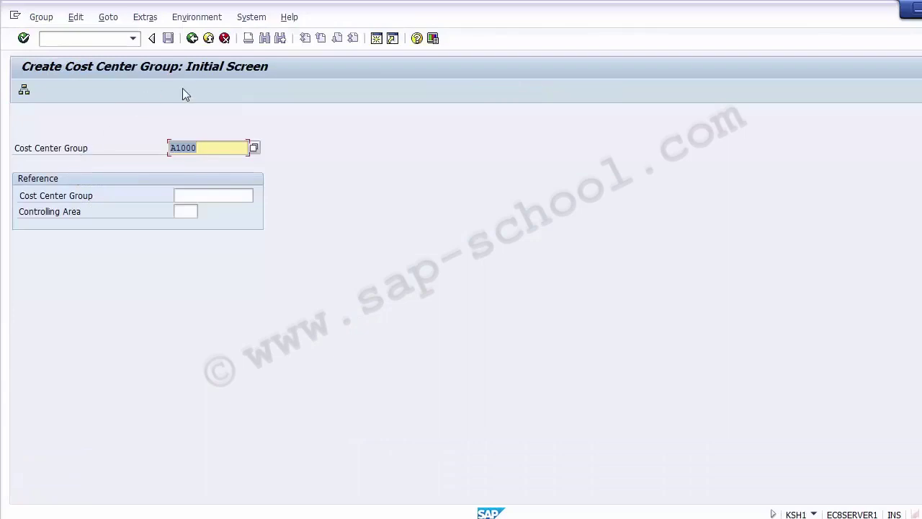
- Try to create cost center group A1000 in controlling area Z100 and decline changing the existing object
click(254, 148)
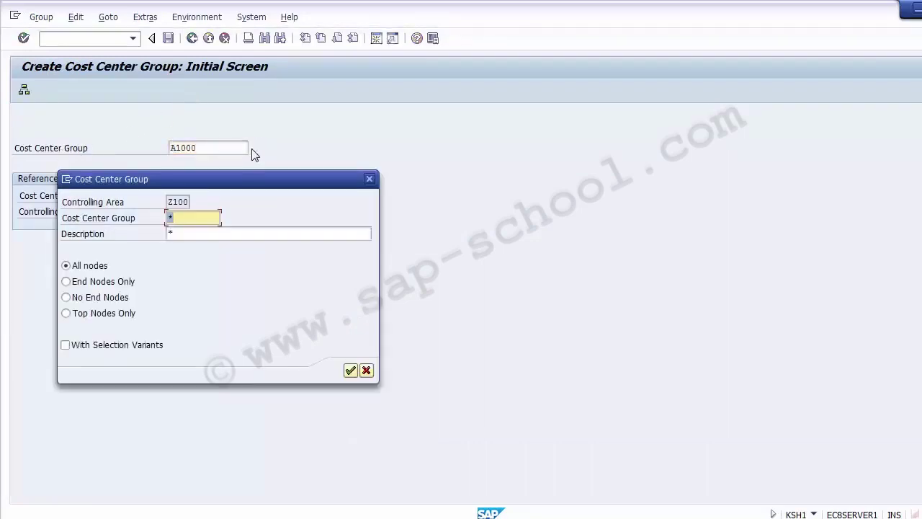
click(350, 370)
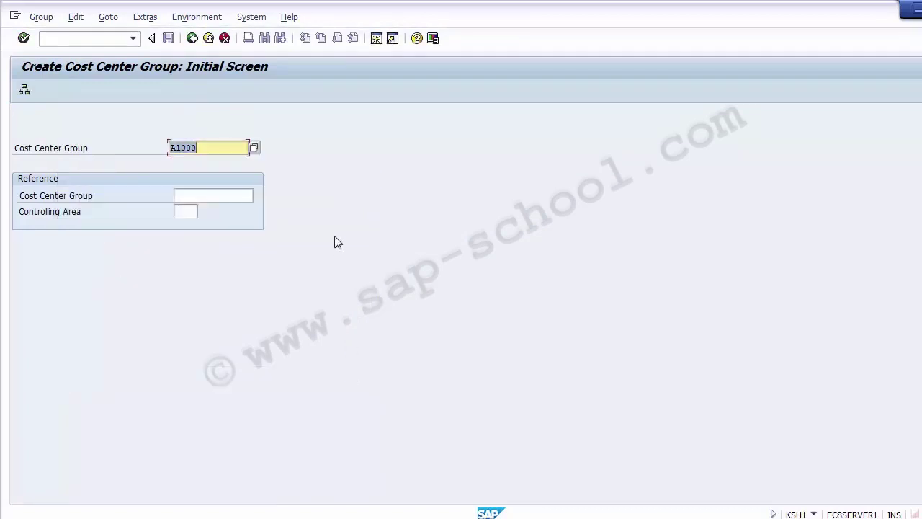
key(Return)
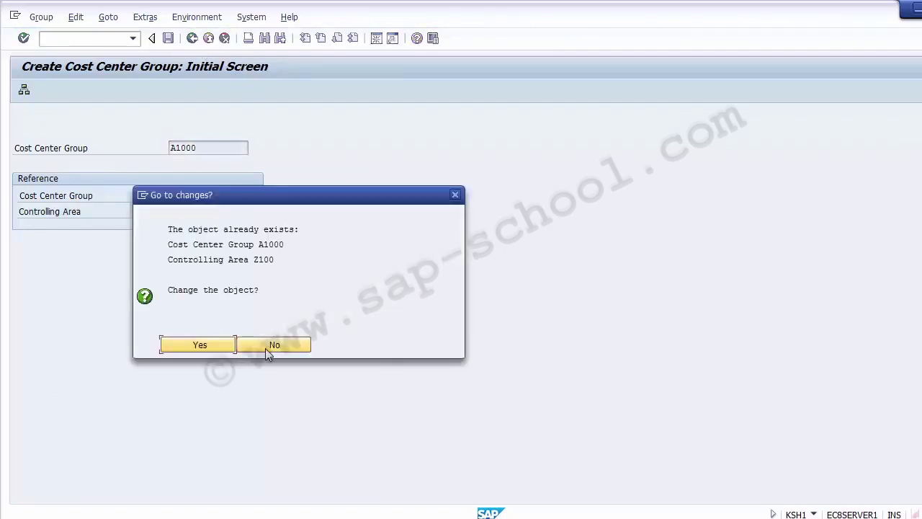
click(272, 346)
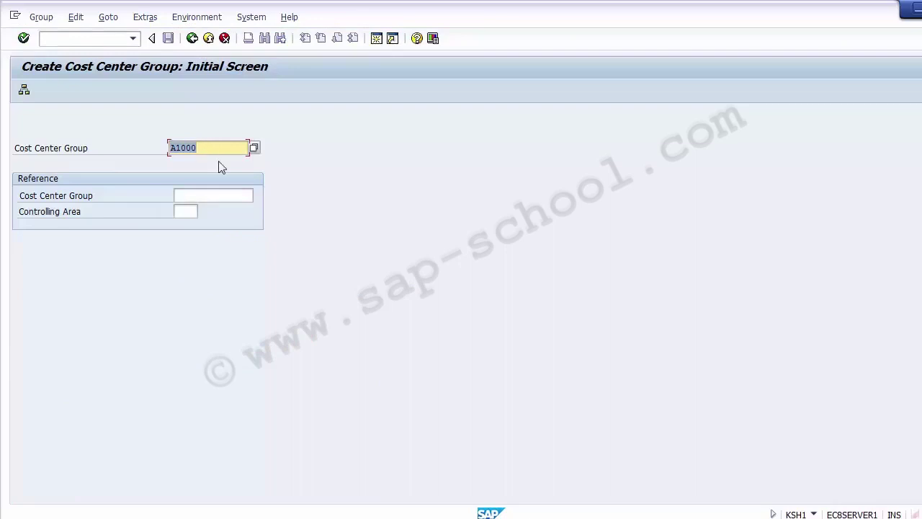
- Clear the cost center group name in SAP and enter P1 in cell A8 of the Excel worksheet, beside the Plant 1 heading
key(Delete)
key(alt+Tab)
key(alt+Tab)
key(alt+Tab)
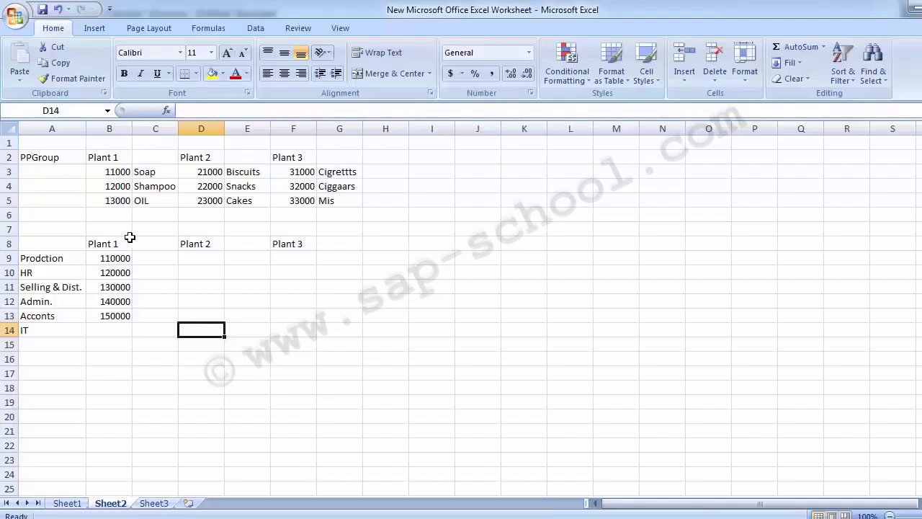
click(110, 244)
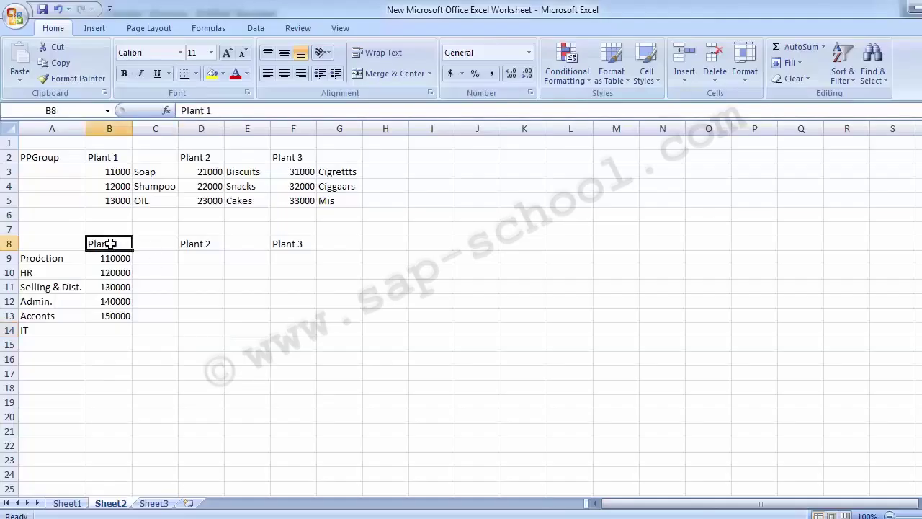
click(49, 245)
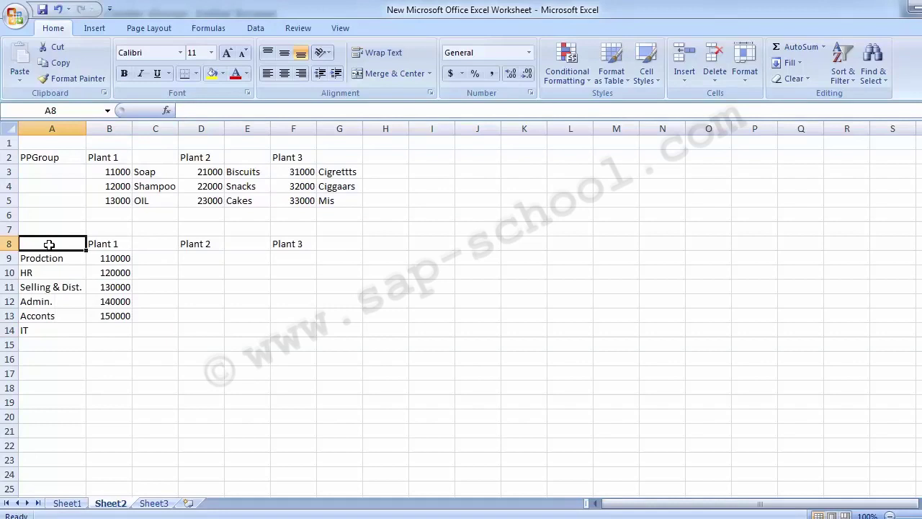
text(P1)
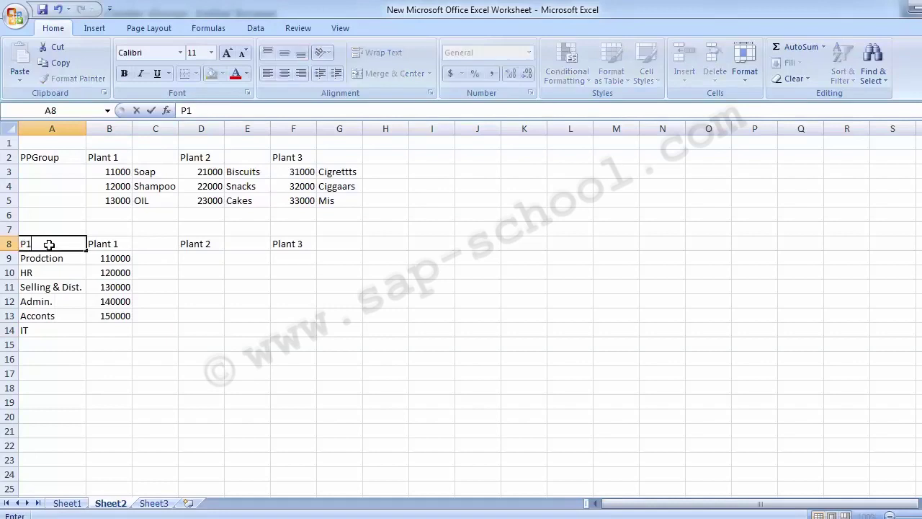
- Start cost center group P0001 in SAP and describe it as "Cost Center Group Plant 1"
text(0001)
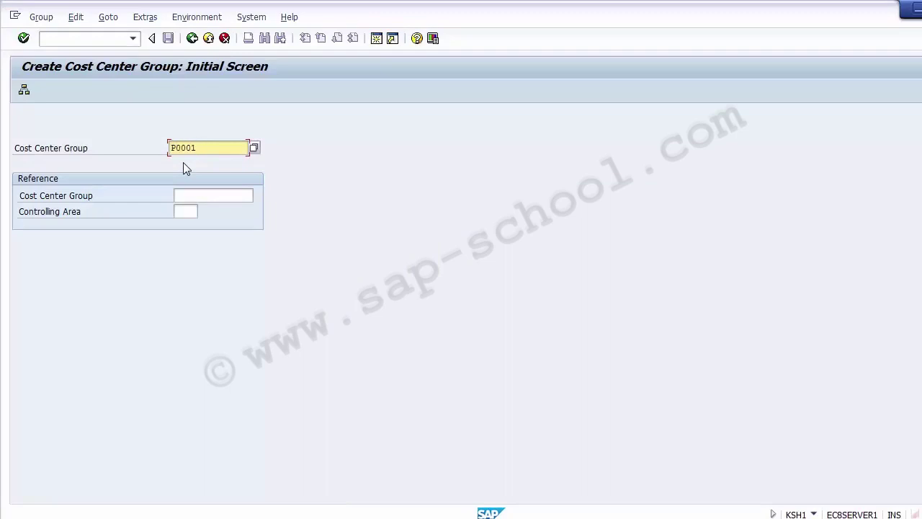
key(Return)
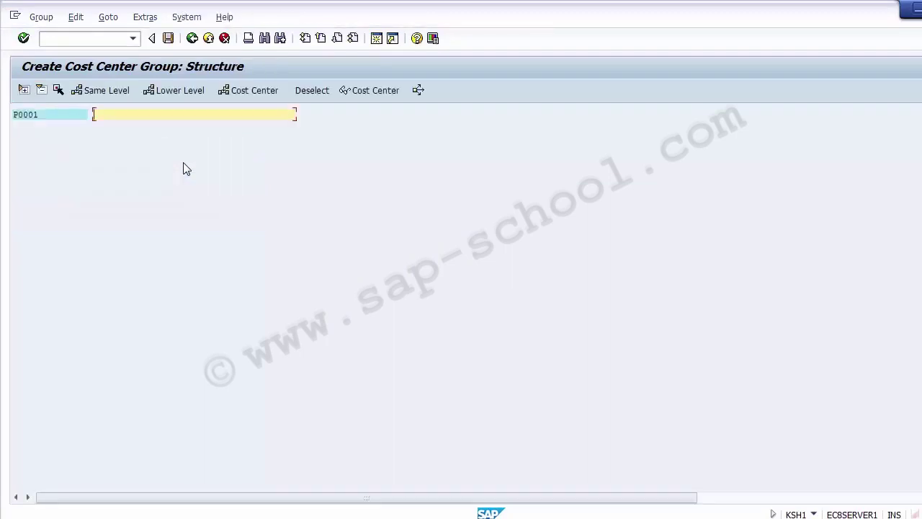
click(46, 115)
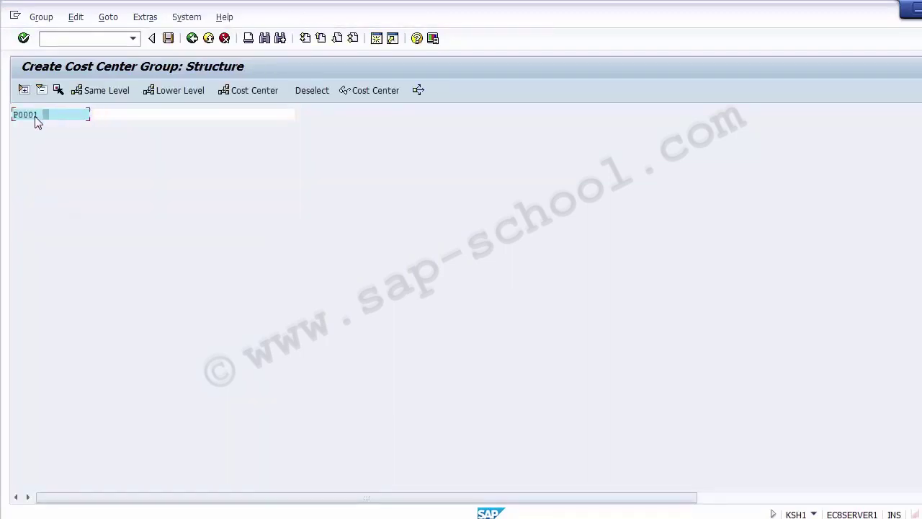
click(111, 114)
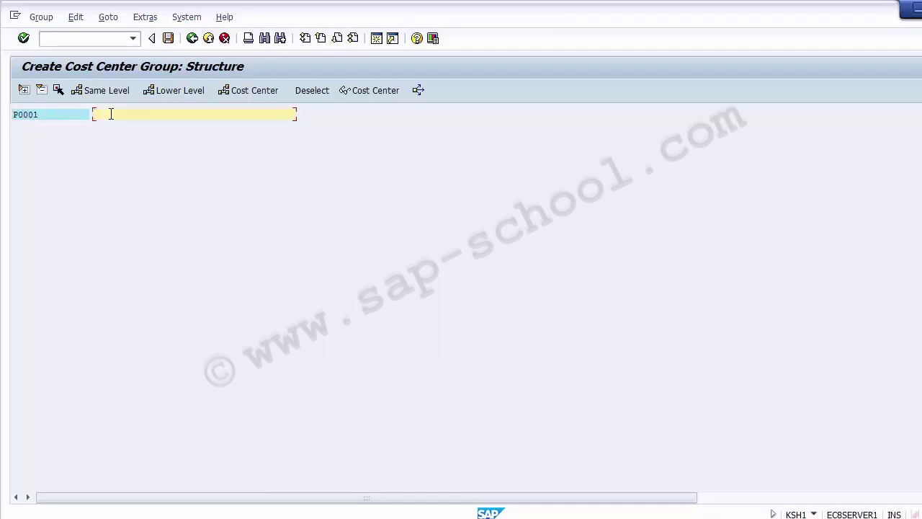
text(Cost Center Group Plant 1)
- Save cost center group P0001, try to add a group at the same level, and return to the initial screen
click(61, 116)
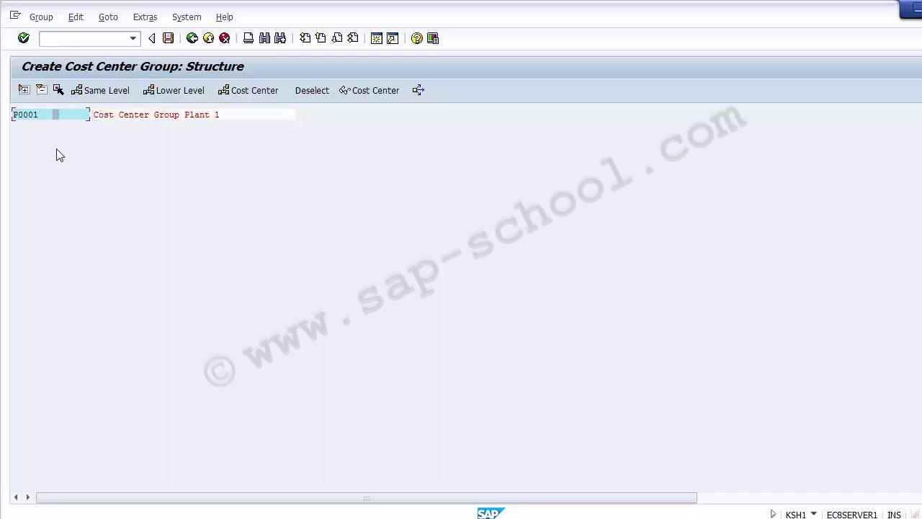
click(141, 116)
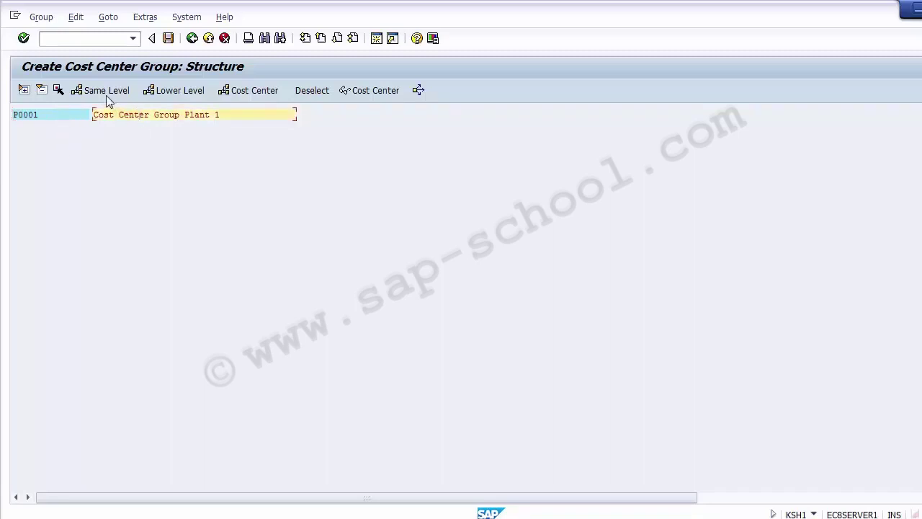
click(108, 91)
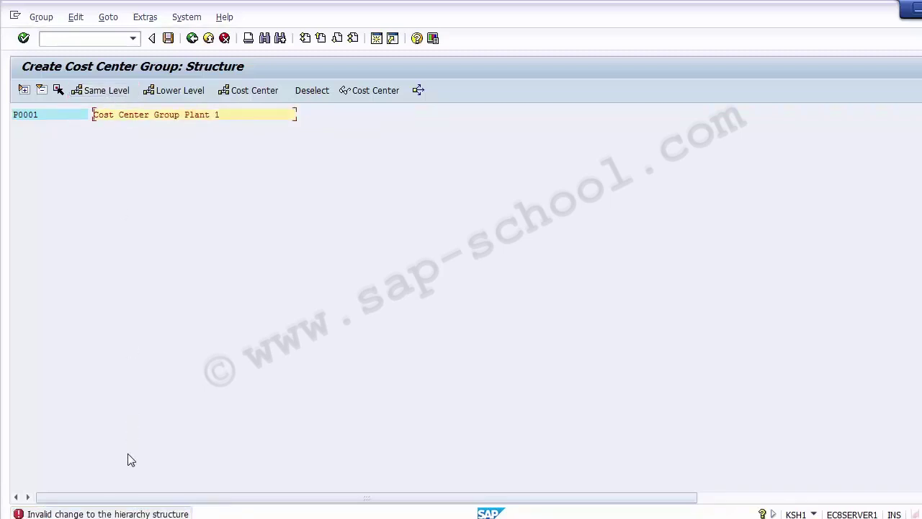
click(168, 39)
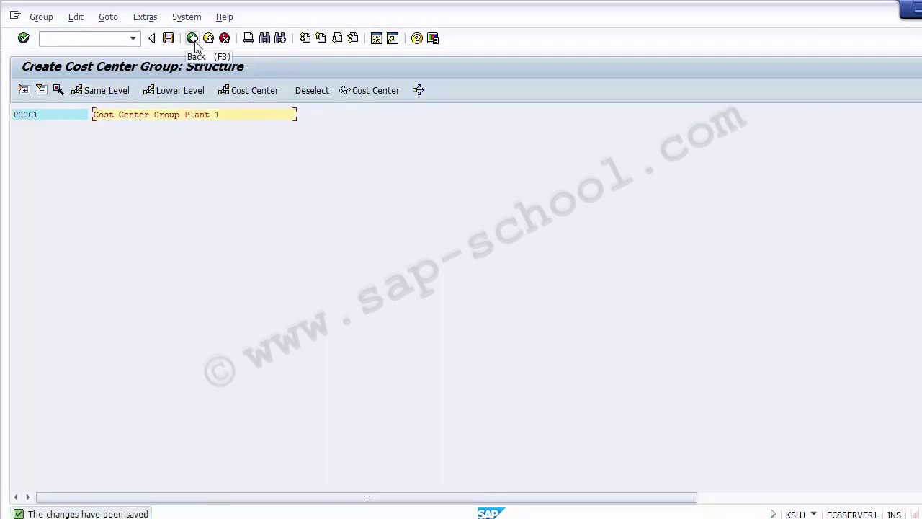
click(119, 96)
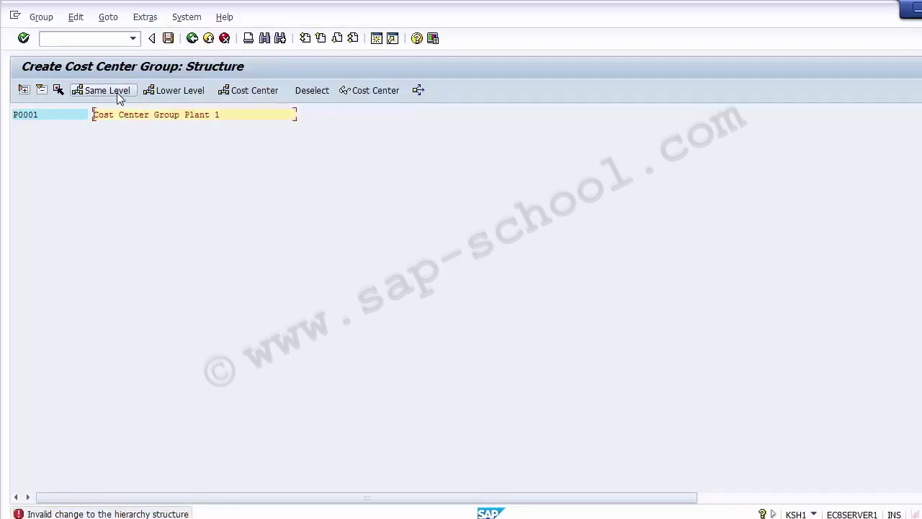
click(190, 39)
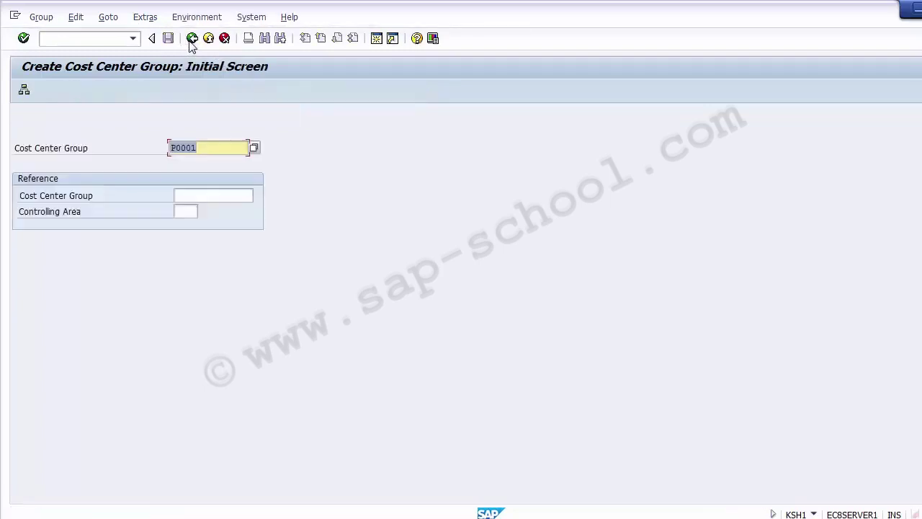
- Start cost center group P0002 and describe it as "Cost Center Group Plant 2"
click(209, 149)
key(BackSpace)
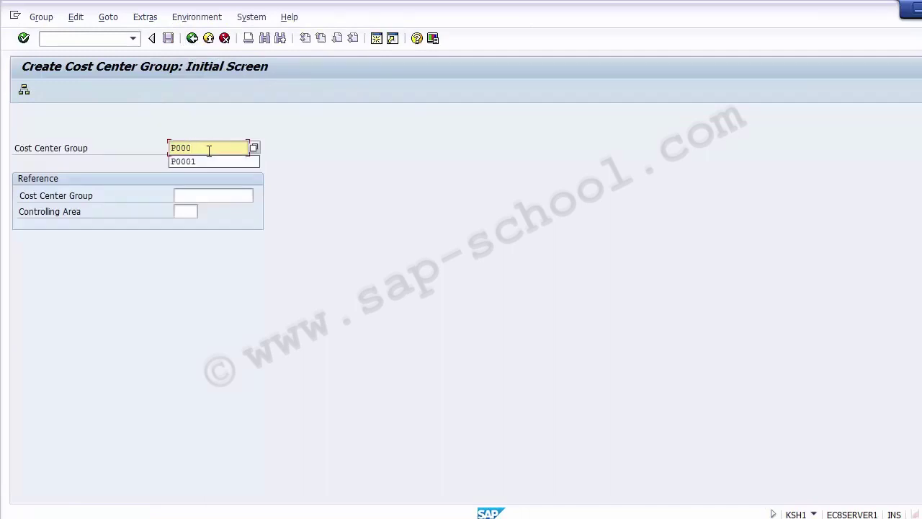
text(2)
key(Return)
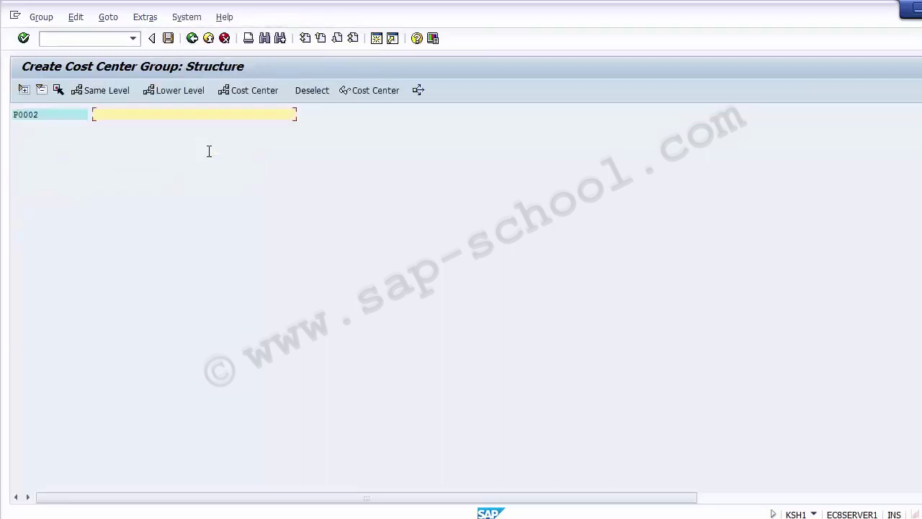
click(63, 118)
click(104, 116)
text(Cost Center Group Pna)
key(BackSpace)
key(BackSpace)
key(BackSpace)
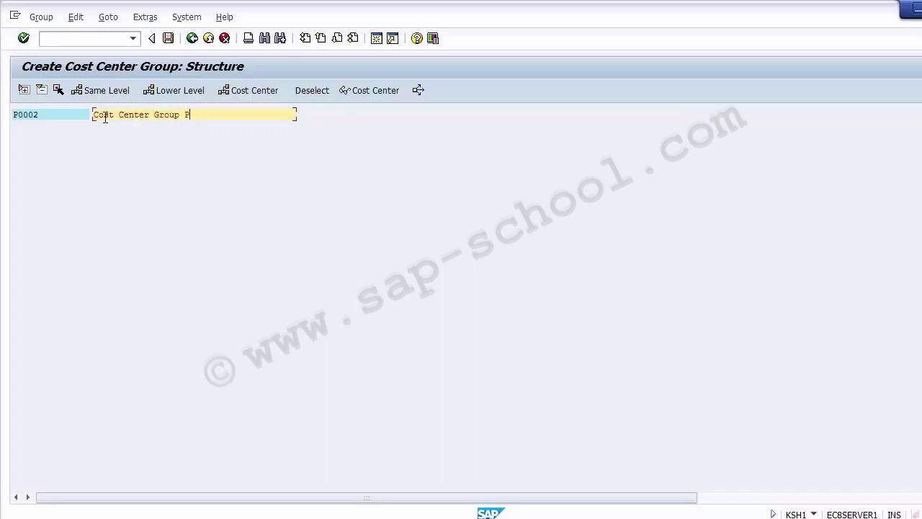
text(lant 2)
key(Return)
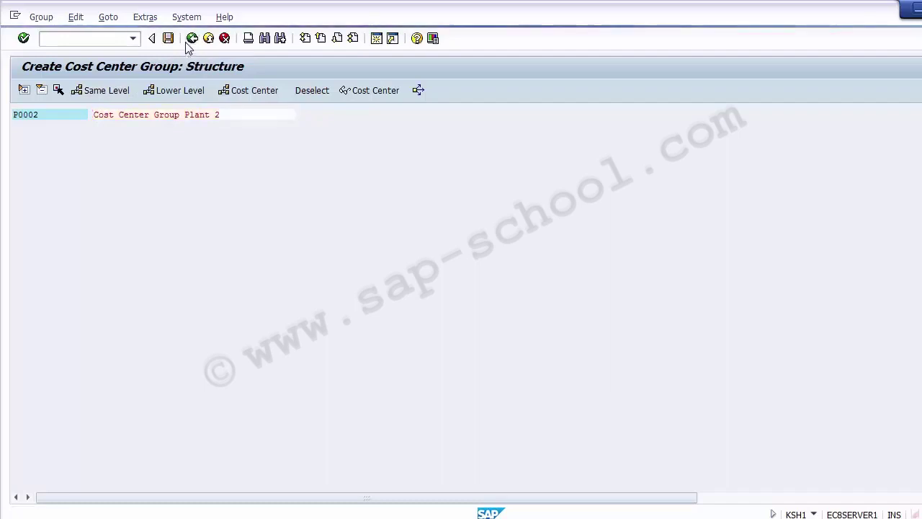
- Save cost center group P0002 on leaving its structure, and open cost center group P0001 for changing
click(190, 39)
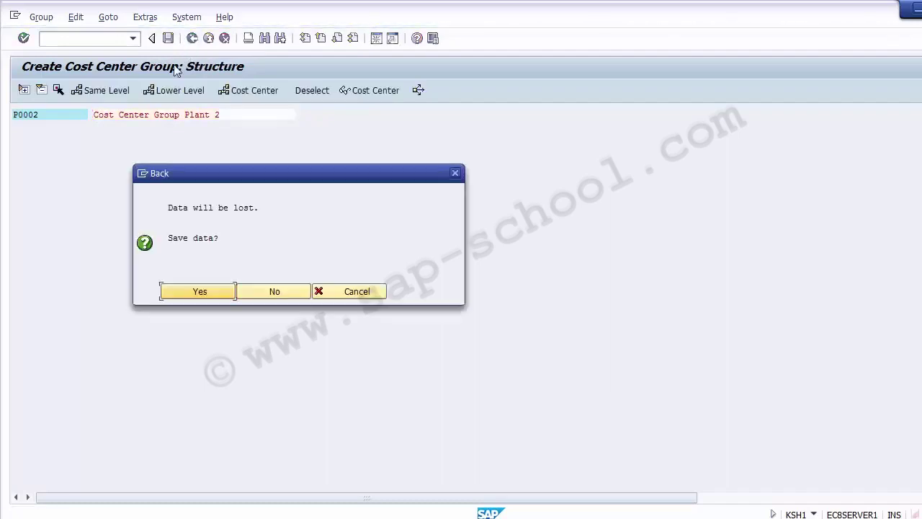
click(199, 292)
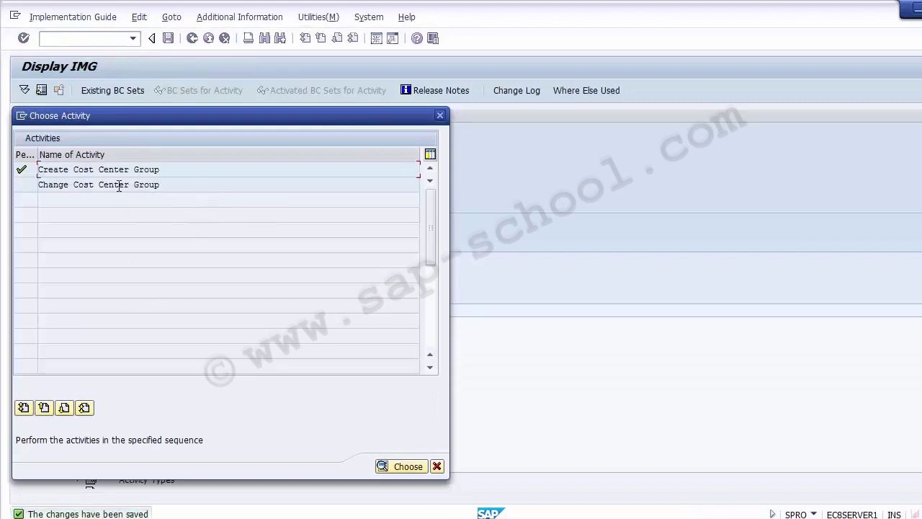
double_click(71, 186)
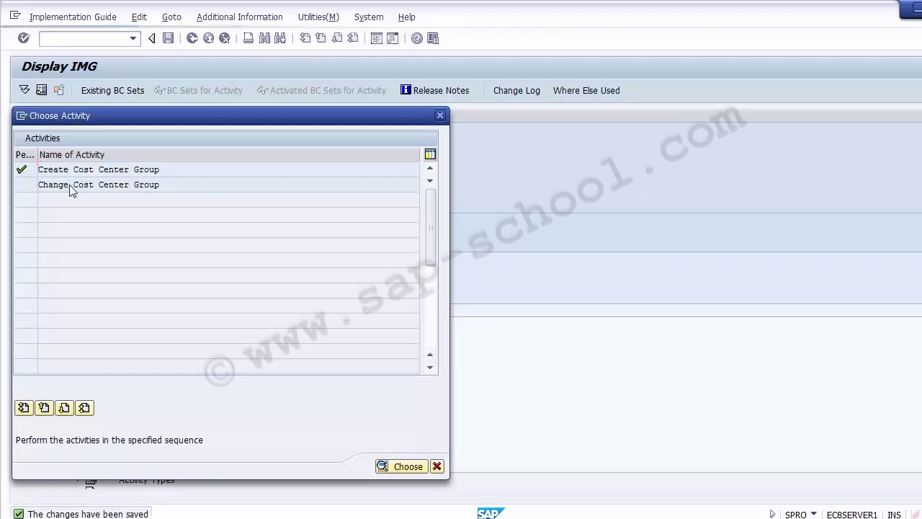
key(BackSpace)
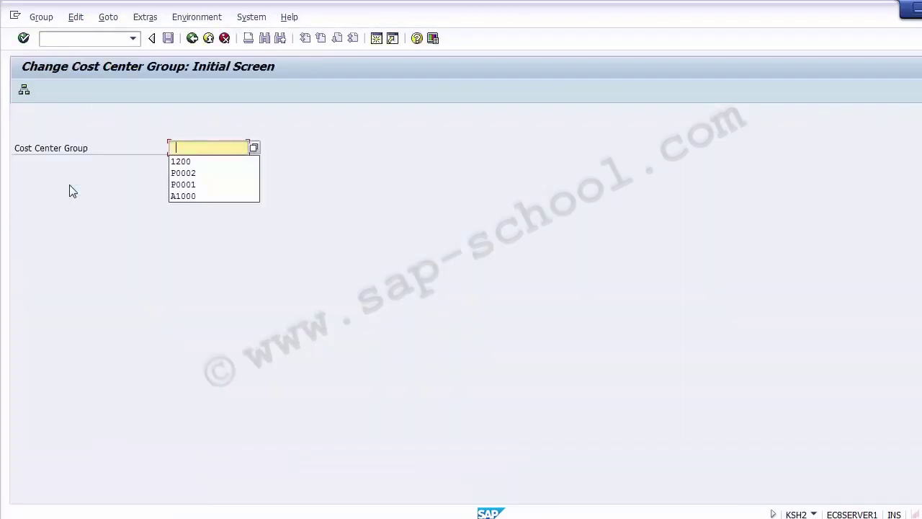
click(205, 186)
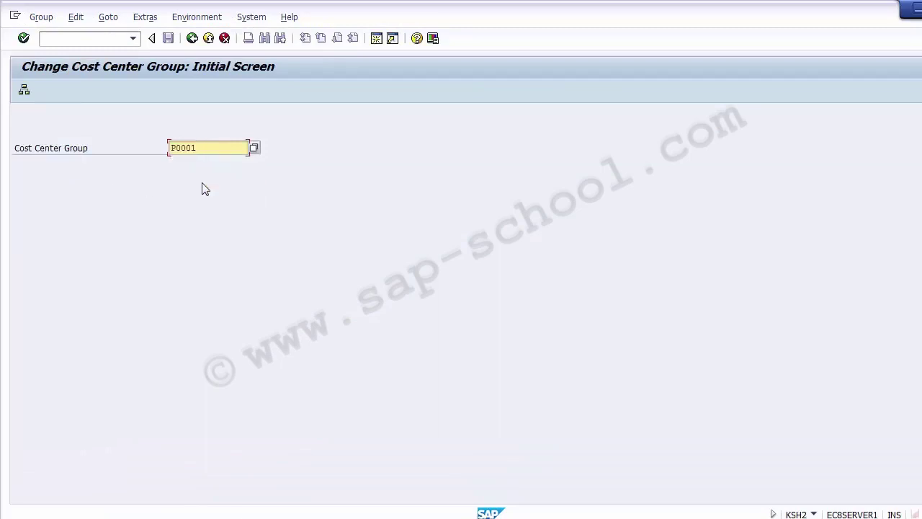
key(Return)
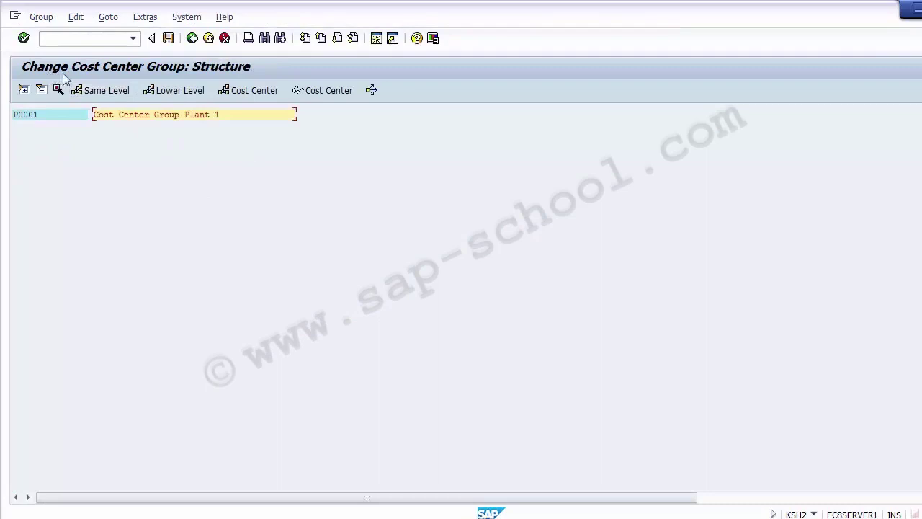
- Change the description of cost center group P0001 to "Cost Center Group Plant - 1" and save it
click(52, 113)
click(226, 115)
text(-)
click(167, 41)
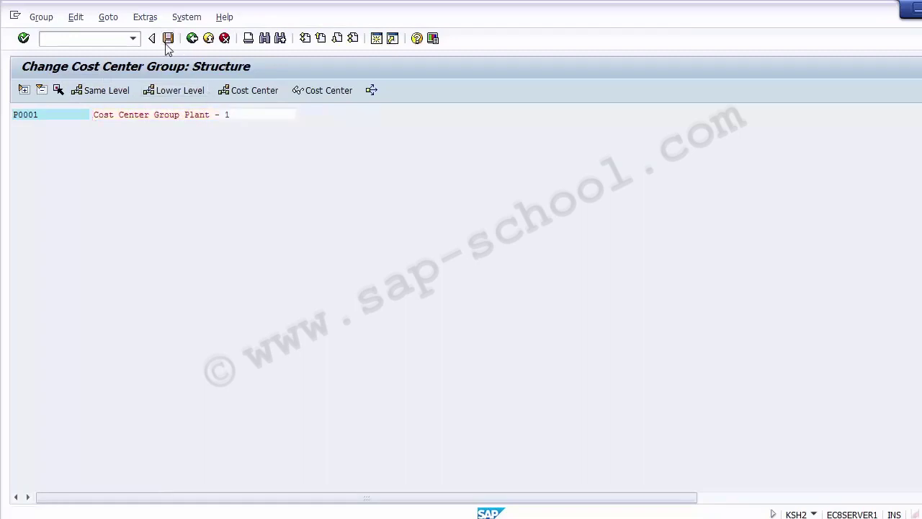
click(60, 118)
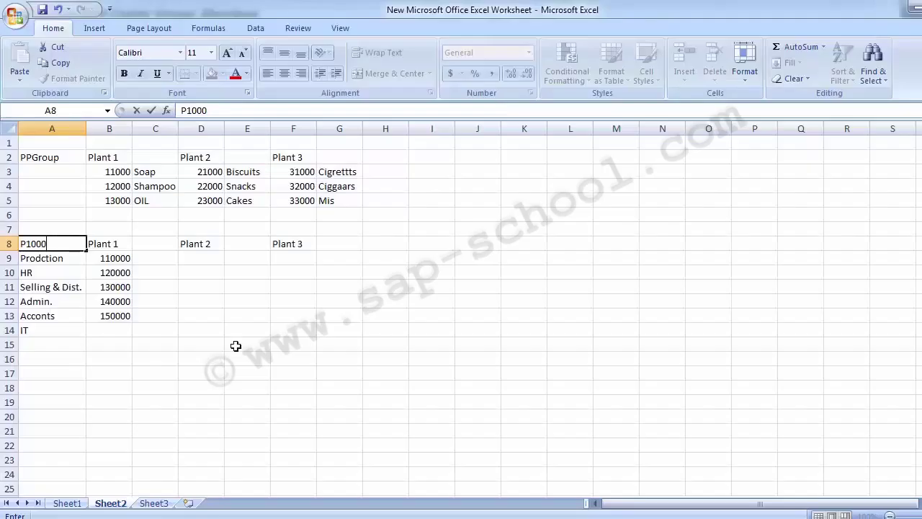
- Switch to the Excel worksheet and fill cell B9, the Plant 1 production cost center, with light green
click(105, 264)
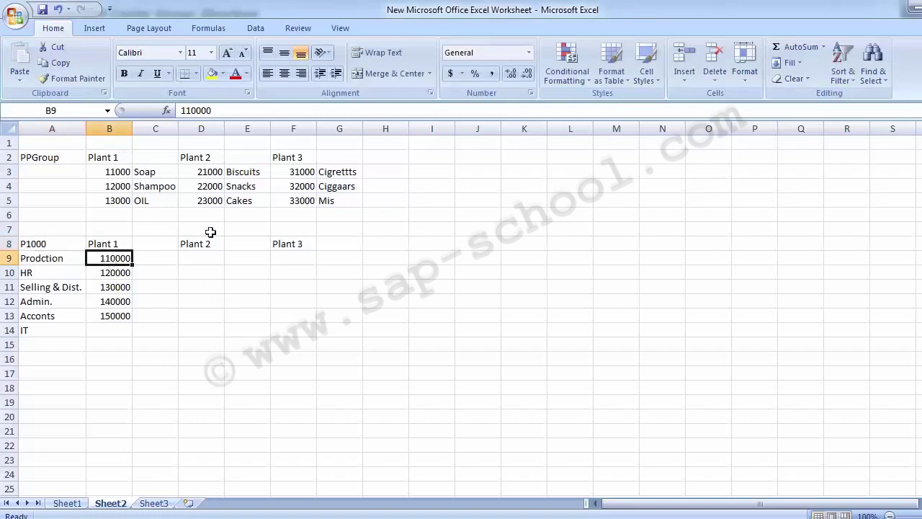
click(222, 73)
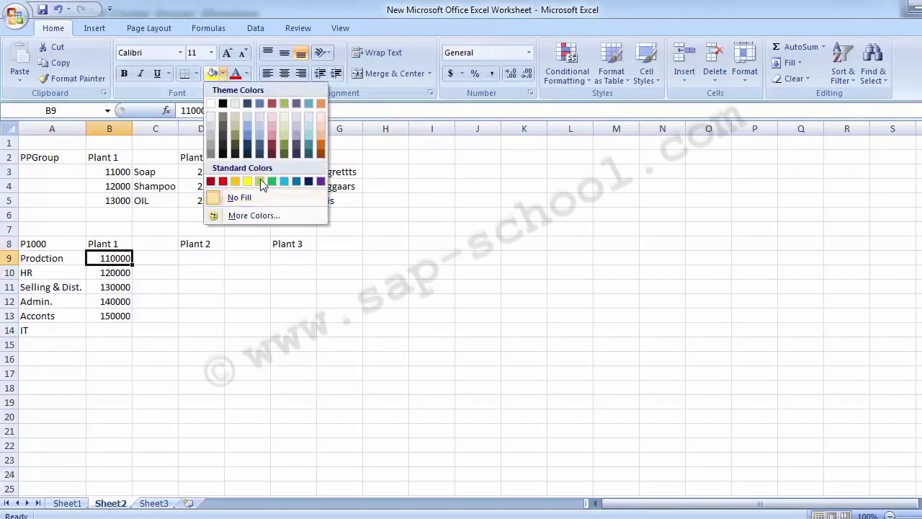
click(258, 180)
click(146, 270)
click(110, 264)
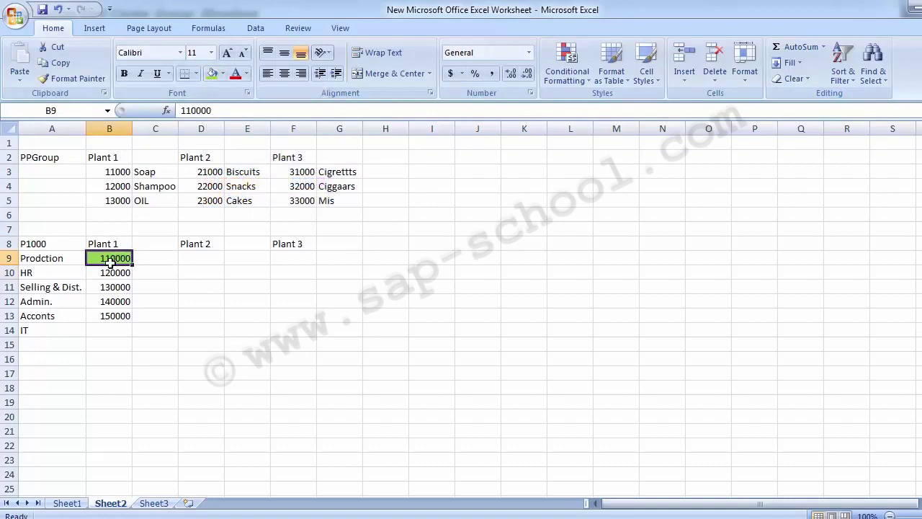
- Fill cell A8 with the same light green, replace its text with P0001, and switch back to SAP
click(45, 245)
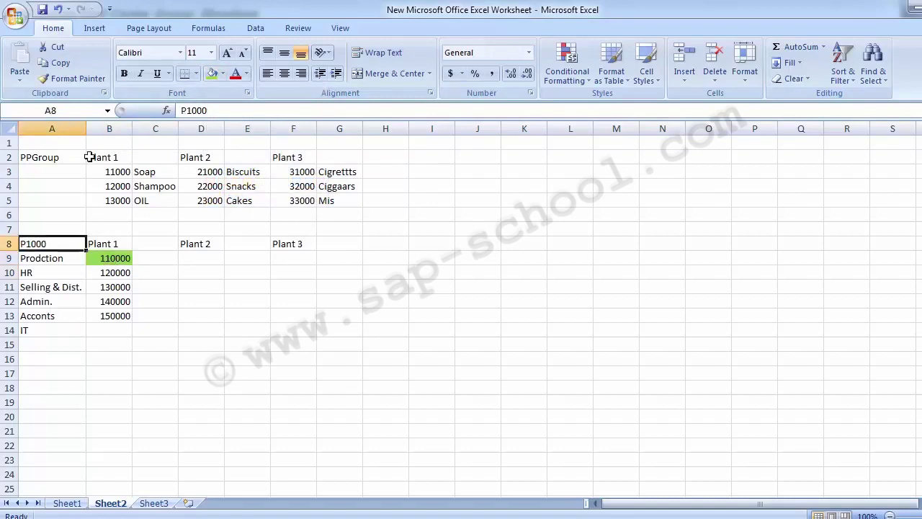
click(211, 75)
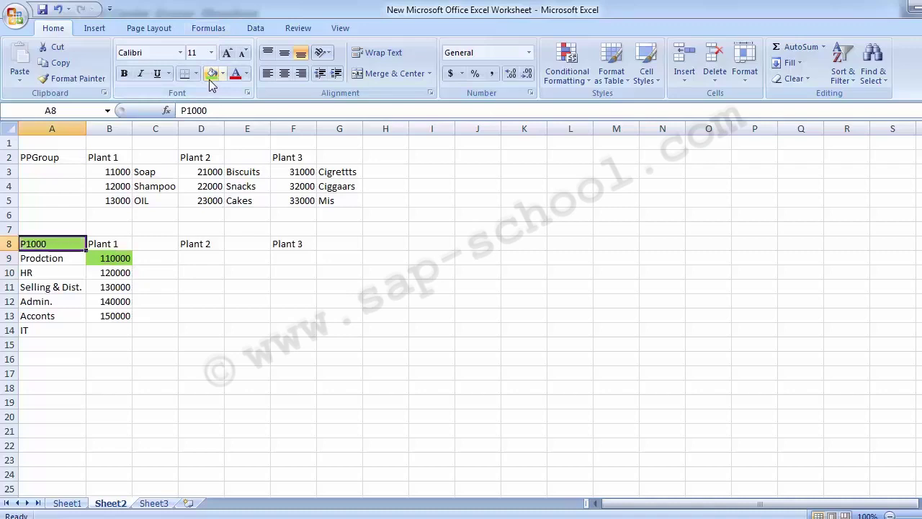
text(P001)
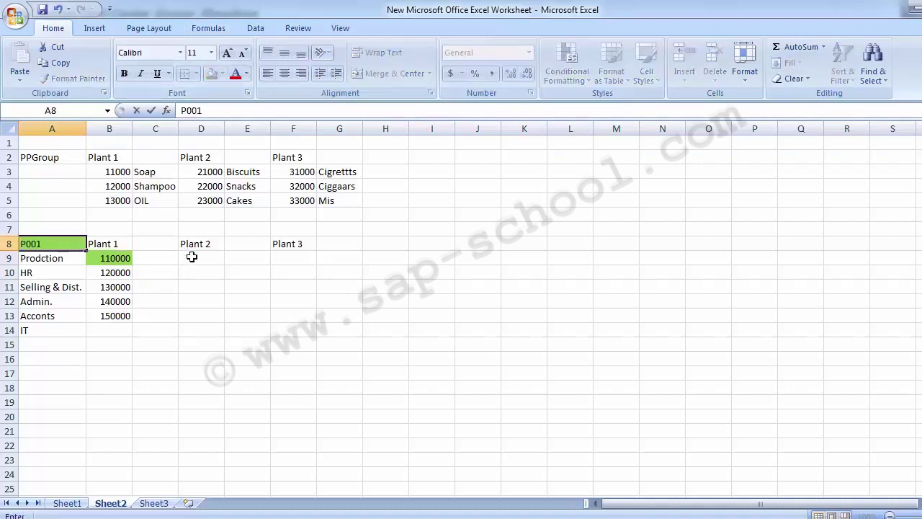
key(BackSpace)
text(01)
key(Return)
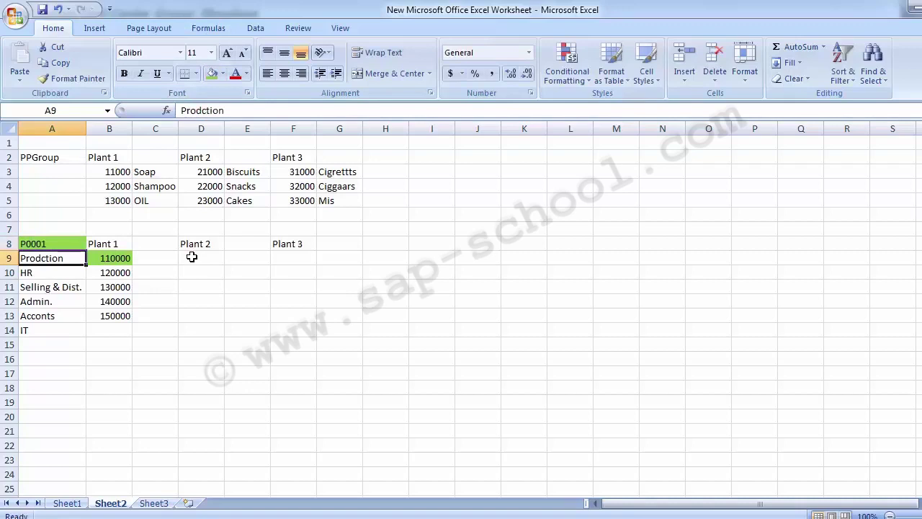
click(67, 247)
click(104, 259)
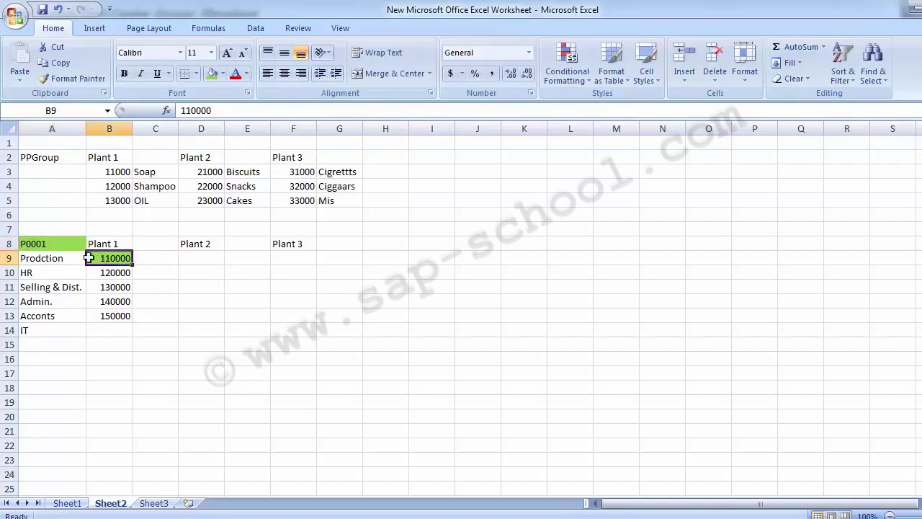
click(64, 243)
key(alt+Tab)
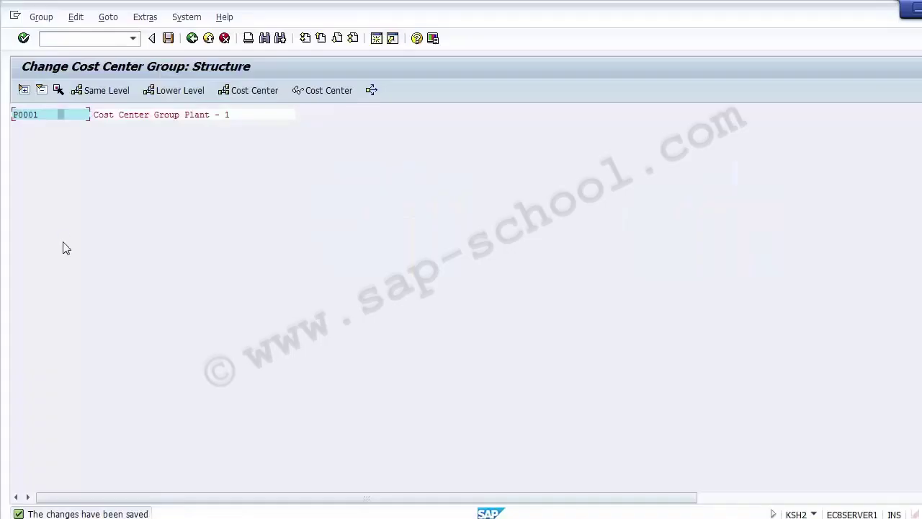
- Try to insert a lower-level group with a cost center under P0001, and leave the structure without saving
click(142, 113)
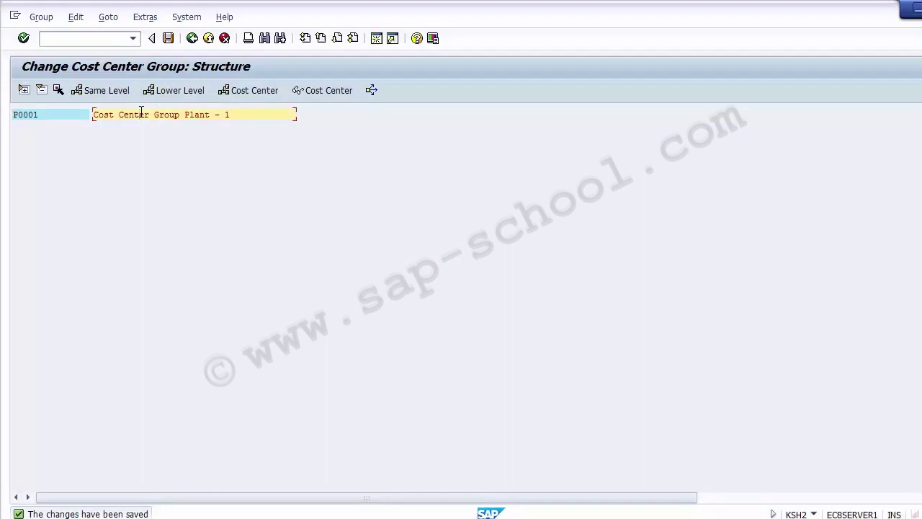
click(182, 97)
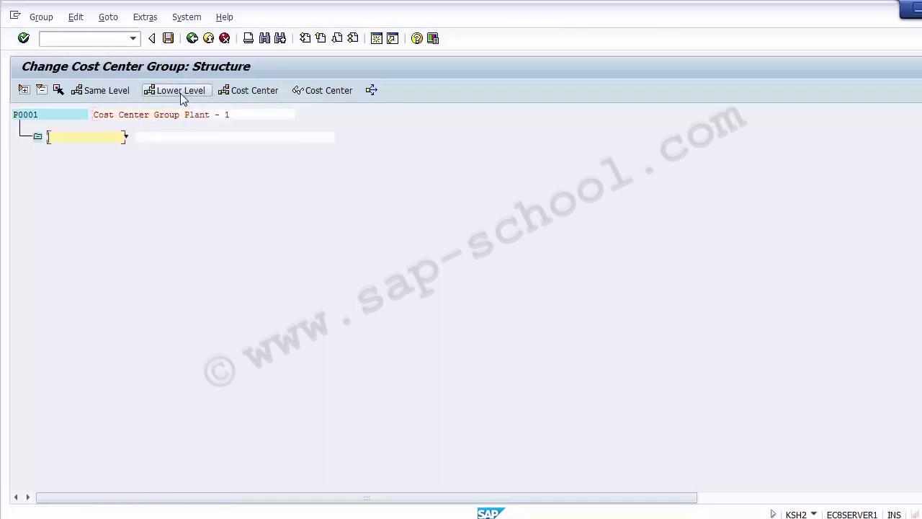
click(157, 115)
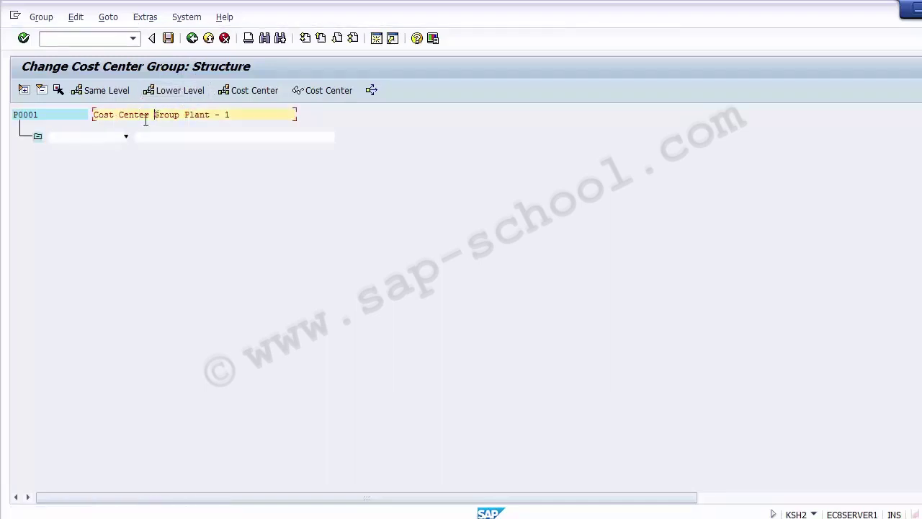
click(103, 136)
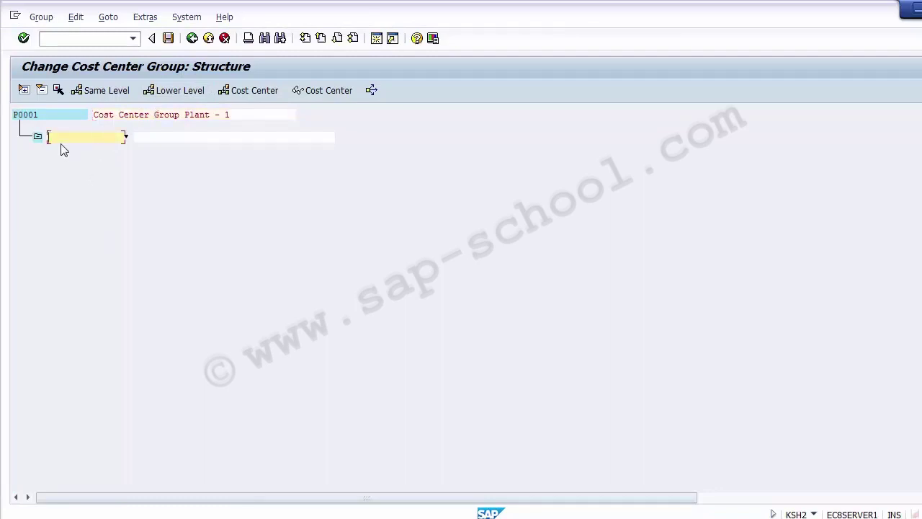
click(229, 92)
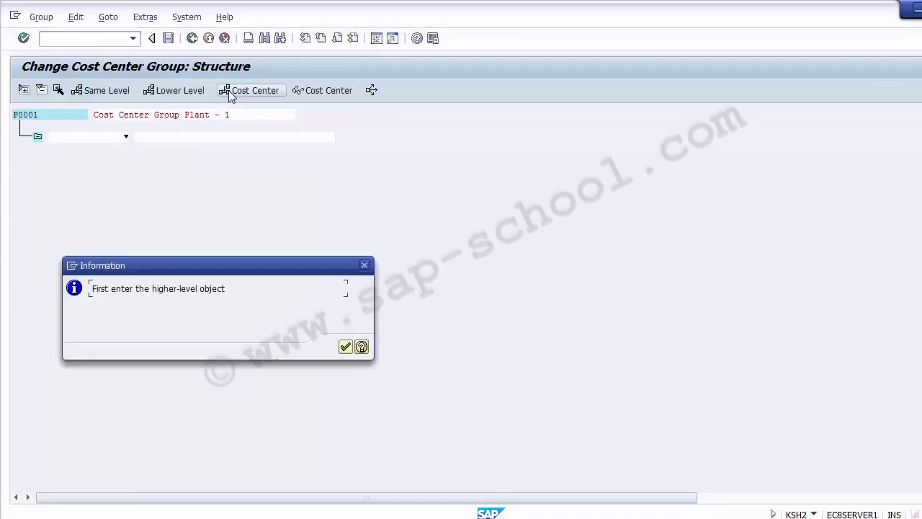
click(350, 346)
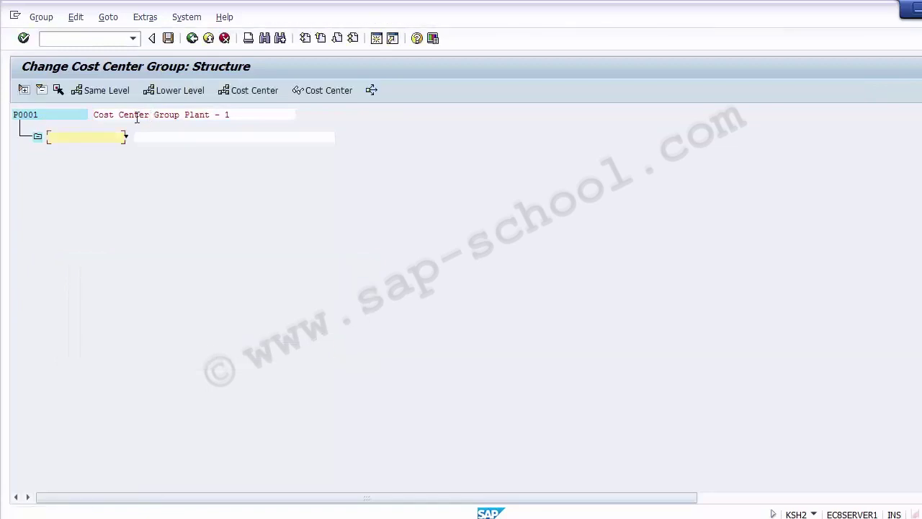
click(191, 38)
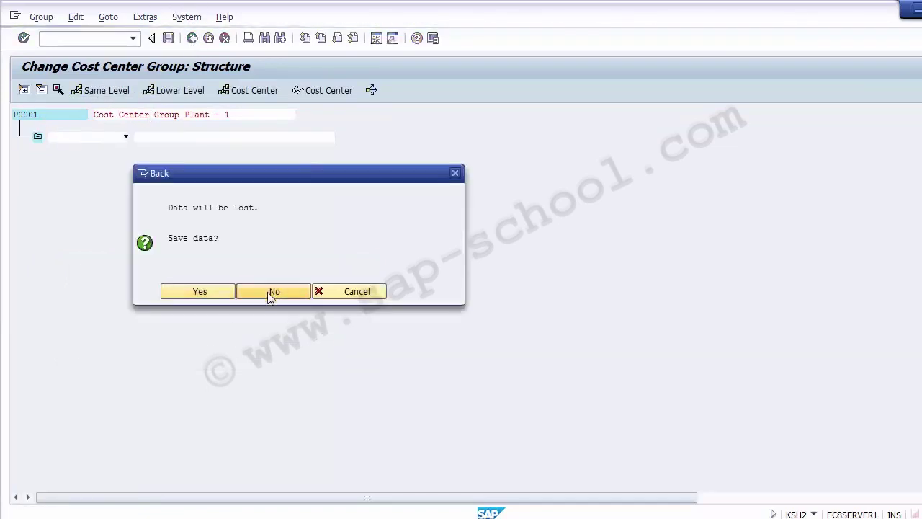
click(268, 292)
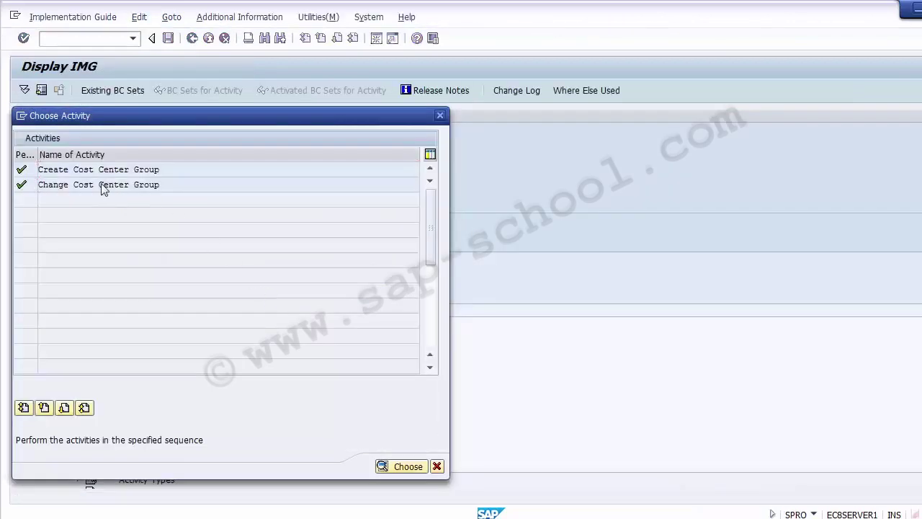
- Reopen cost center group P0001 for changing and insert cost center entry rows directly beneath it
double_click(102, 185)
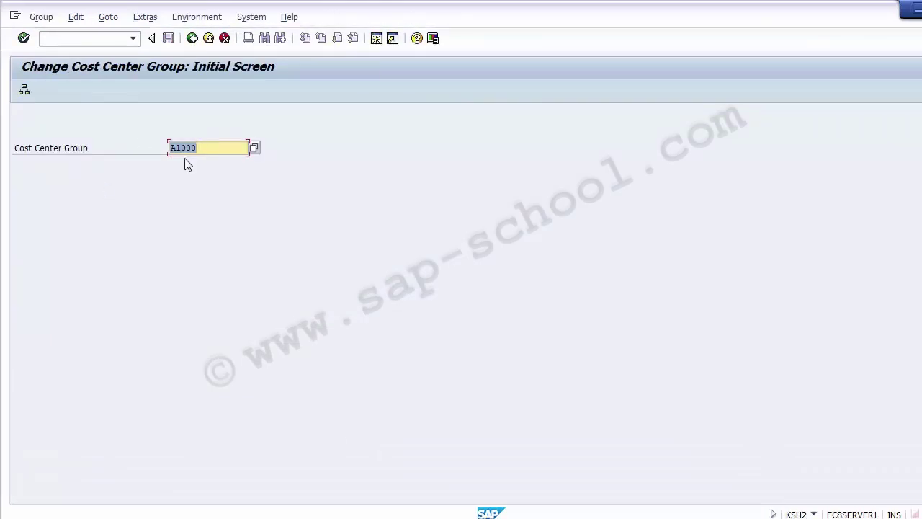
key(BackSpace)
key(Return)
key(Return)
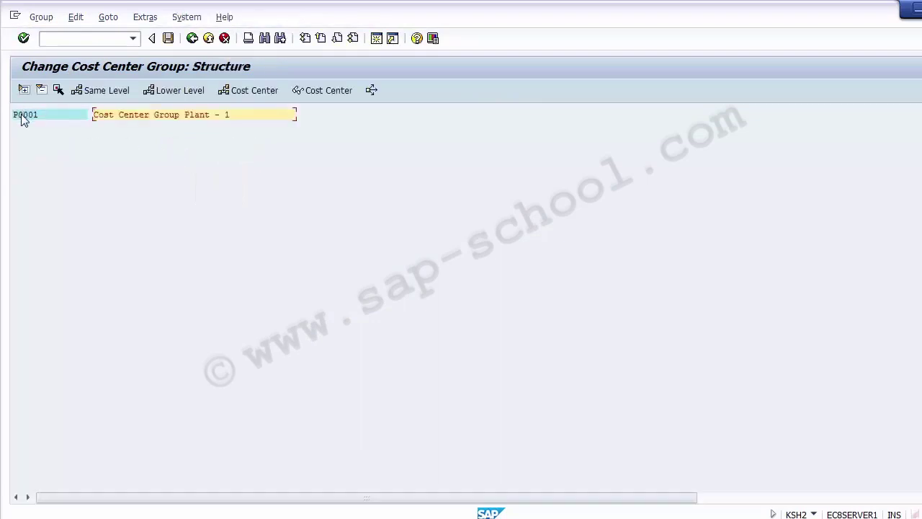
click(22, 117)
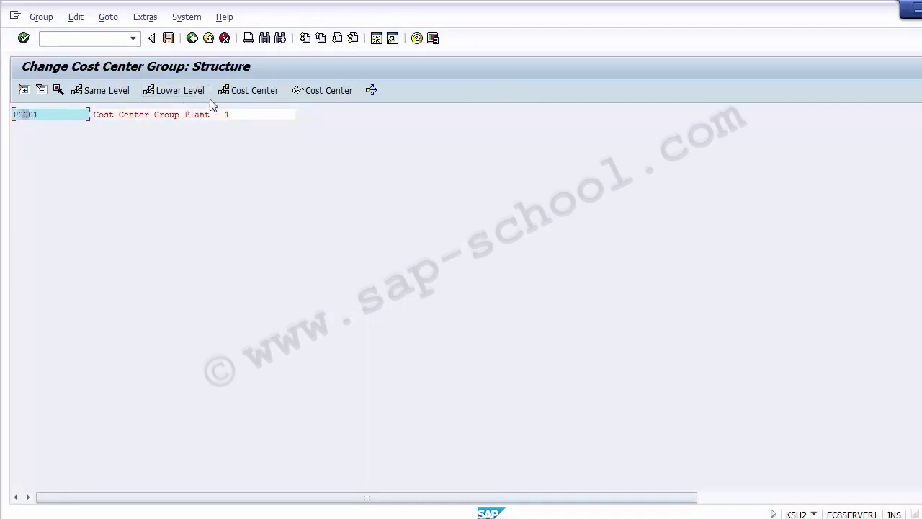
click(249, 91)
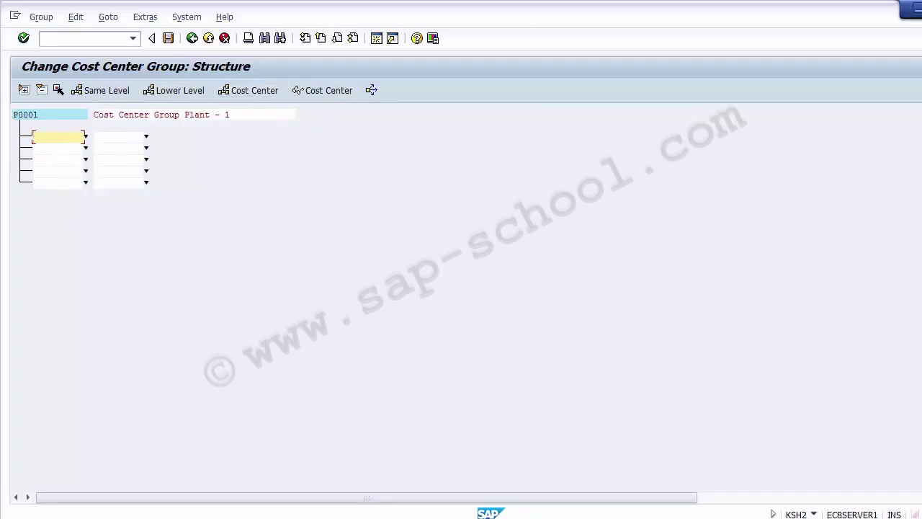
- Copy cost center 110000 from cell B9 of the Excel worksheet into the first cost center row under P0001
click(174, 517)
click(90, 258)
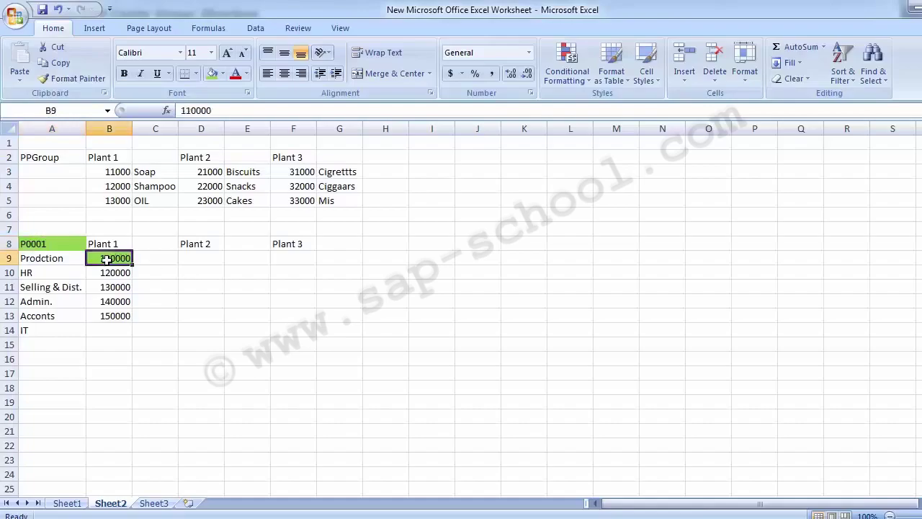
key(ctrl+c)
key(alt+Tab)
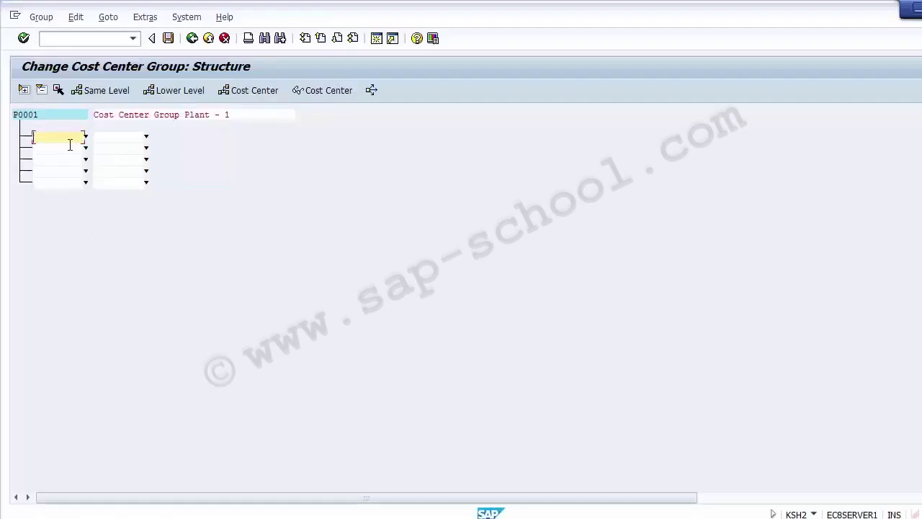
key(ctrl+v)
click(129, 114)
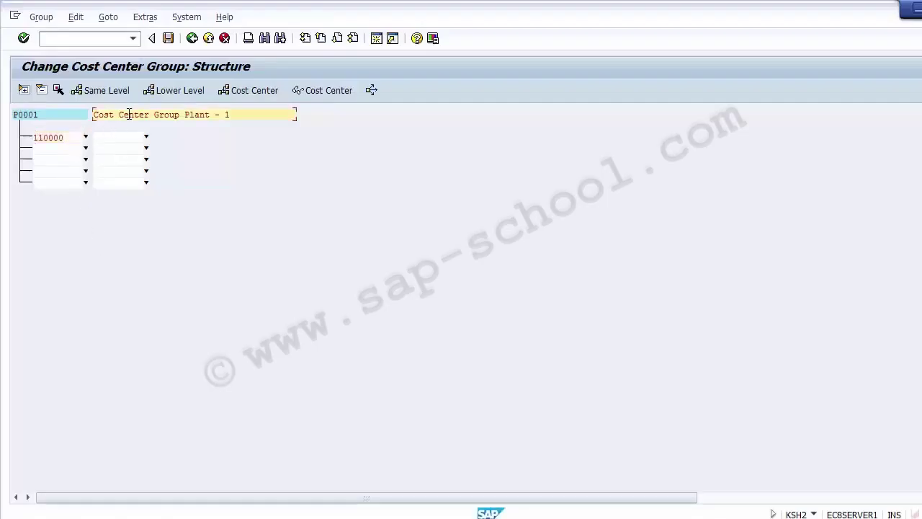
click(73, 137)
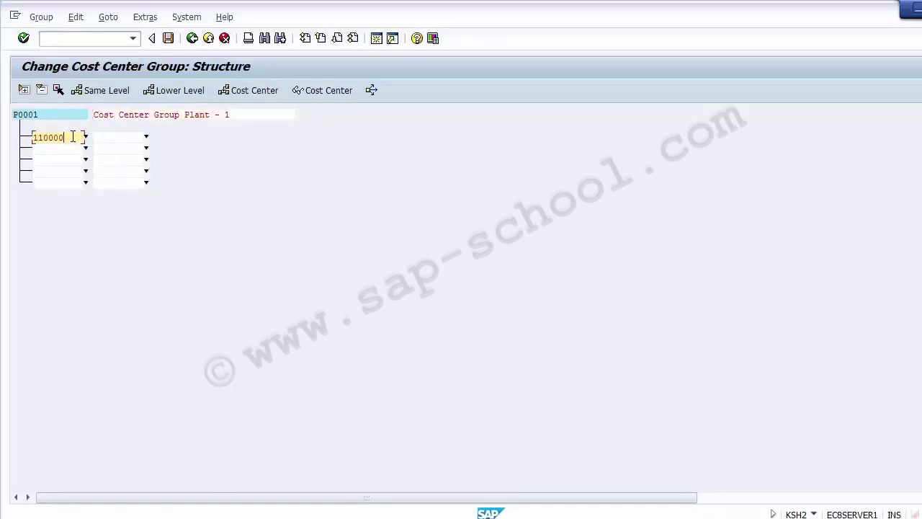
- Clear cost center 110000 from group P0001 and leave the structure without saving
key(BackSpace)
key(BackSpace)
key(BackSpace)
key(BackSpace)
key(BackSpace)
click(191, 39)
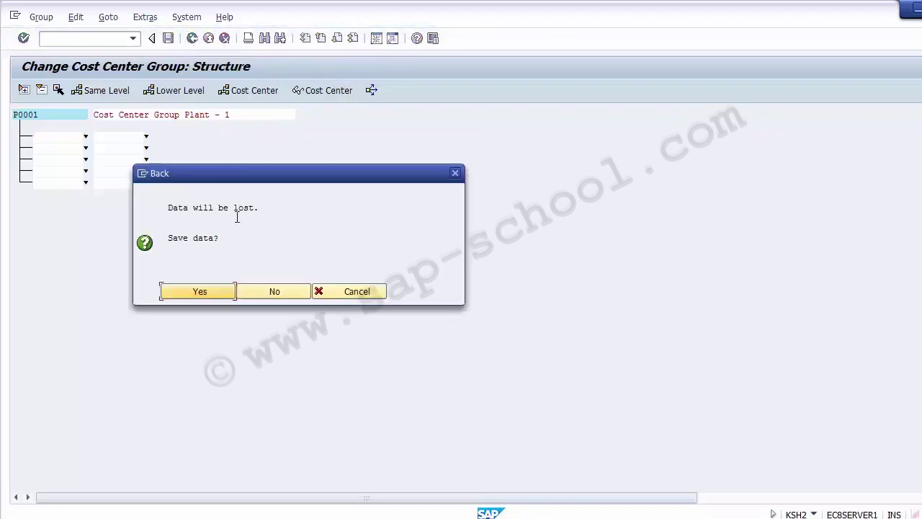
click(264, 293)
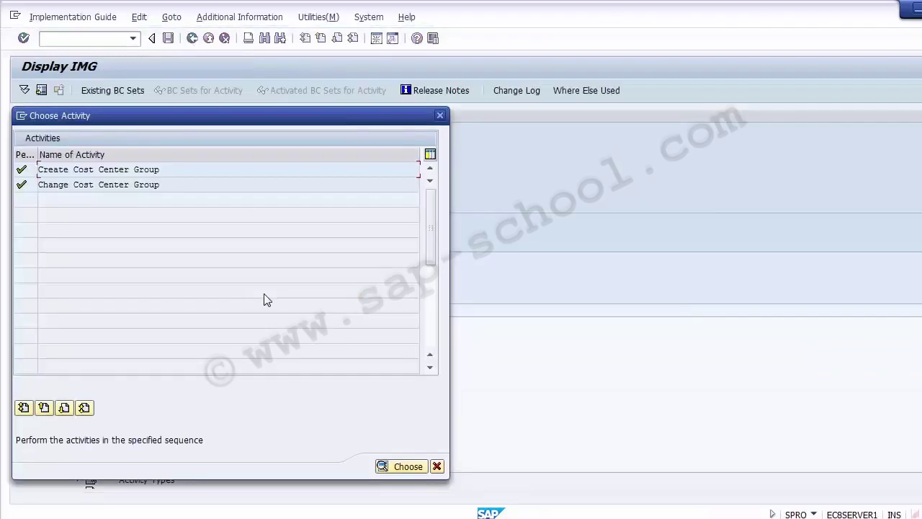
- Check group P0001 and its departments on the Excel worksheet's Sheet2, and open cost center group P0001 for changing
double_click(133, 184)
key(alt+Tab)
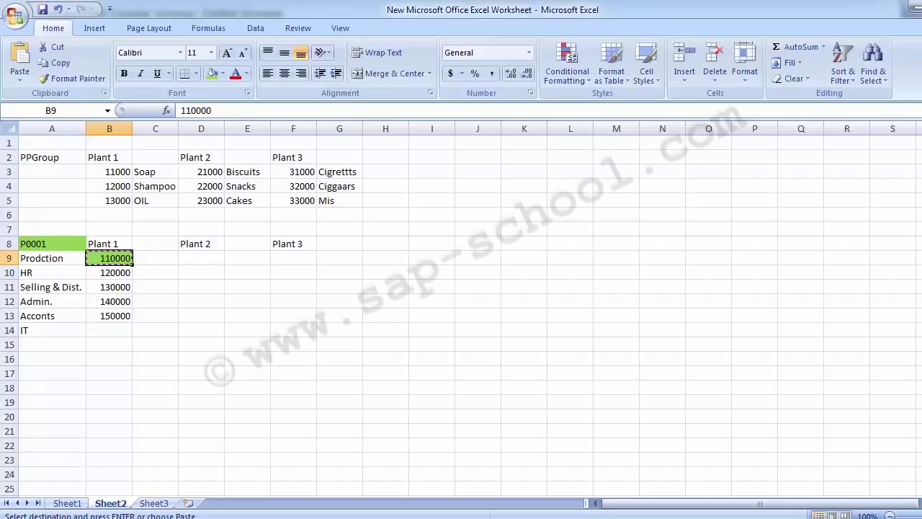
click(65, 241)
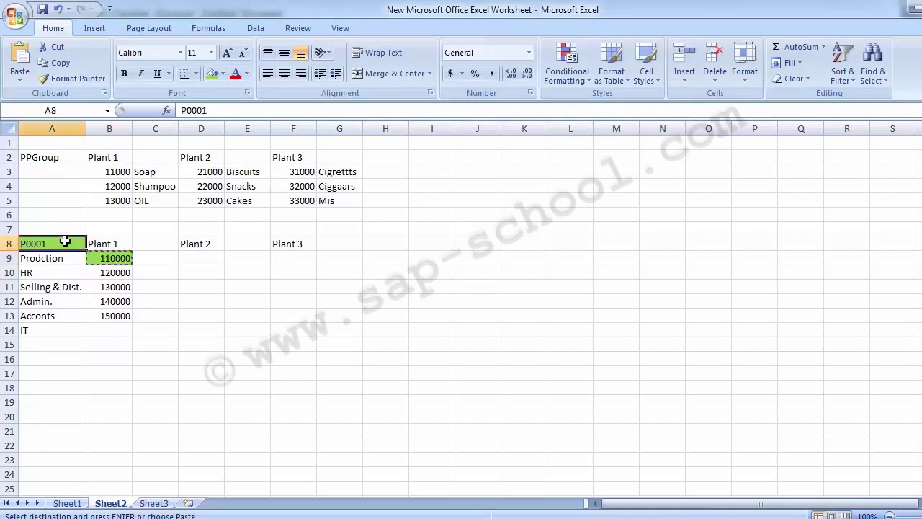
click(111, 244)
click(40, 243)
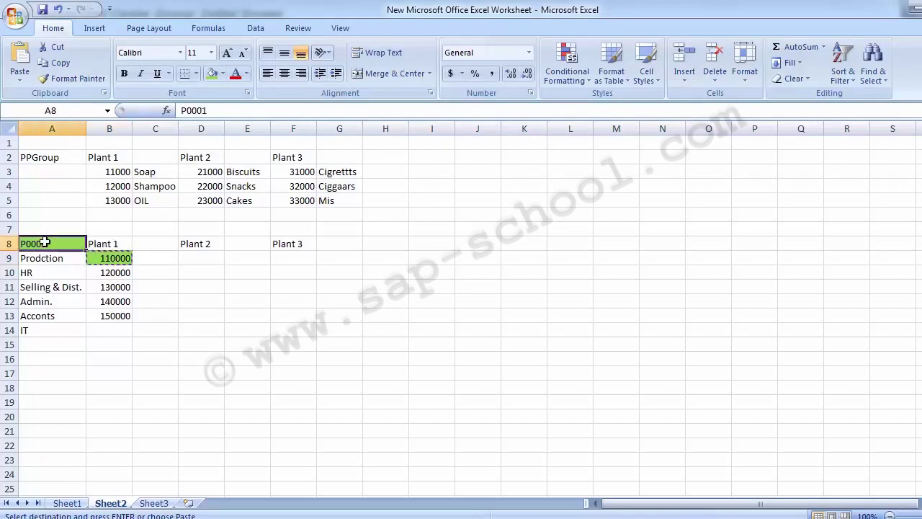
drag(52, 258, 48, 324)
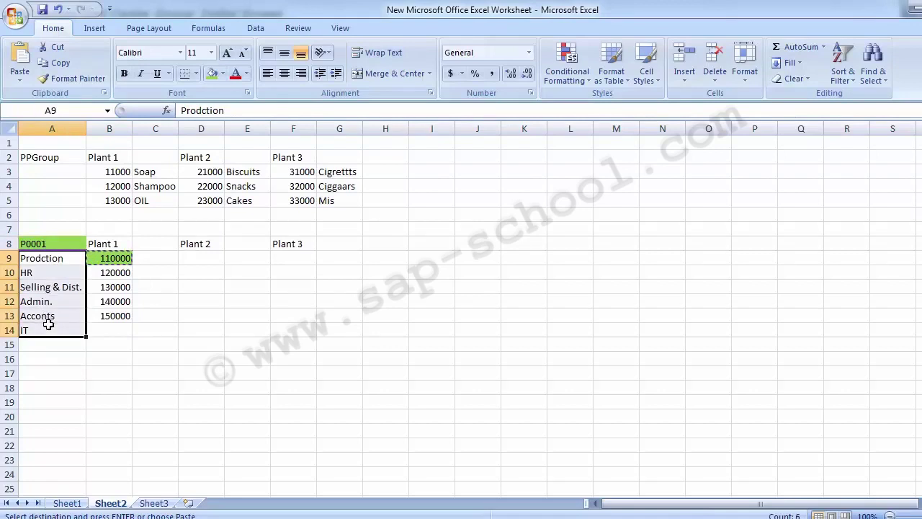
key(alt+Tab)
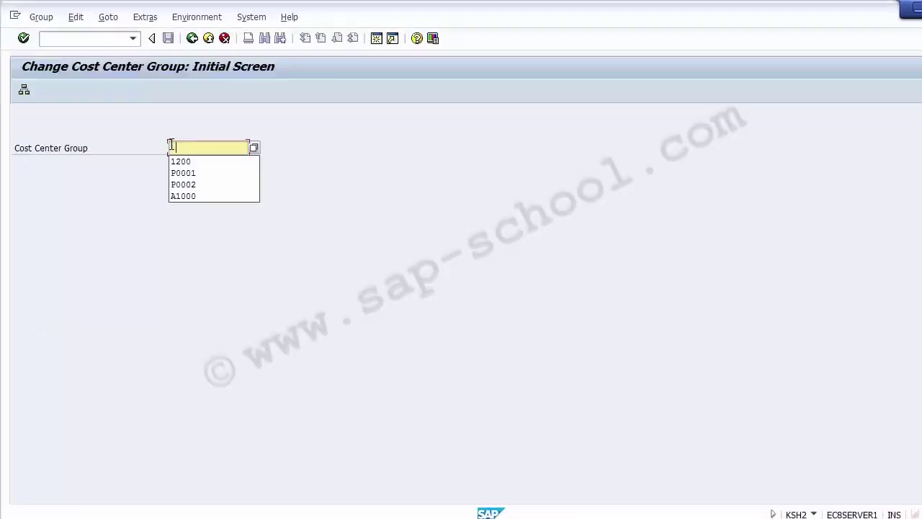
click(181, 173)
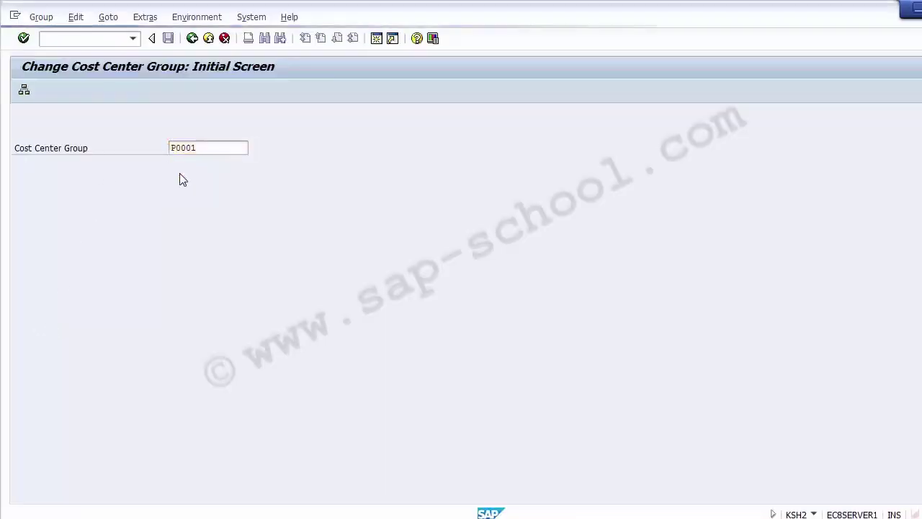
key(Return)
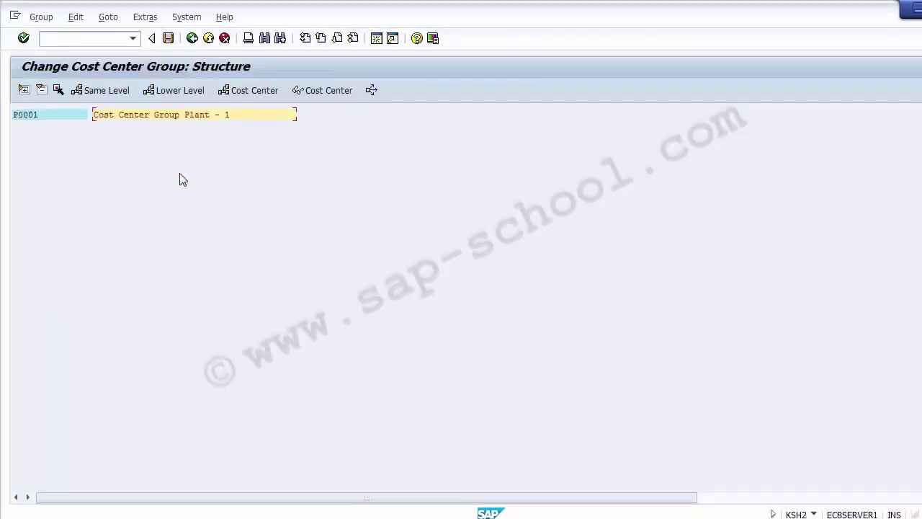
- Insert lower-level group P001 under P0001 with the description "Cost center Group - Production"
click(24, 119)
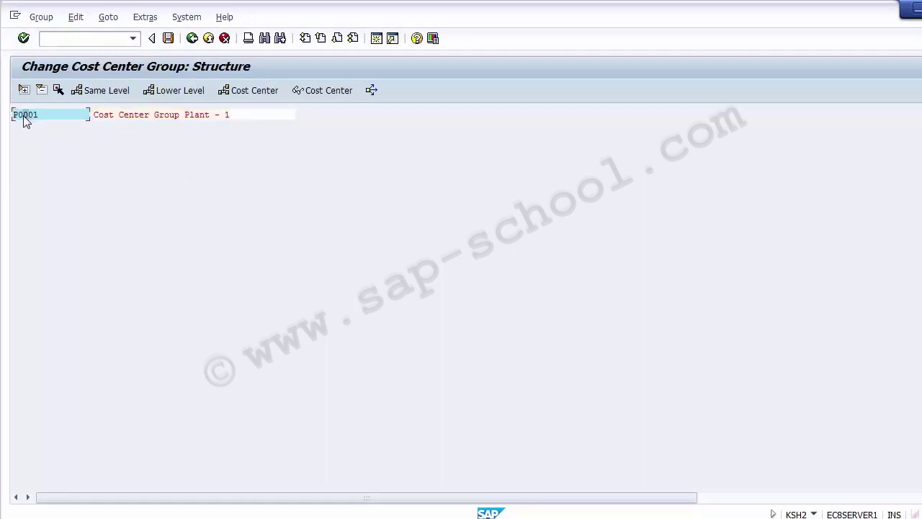
click(165, 94)
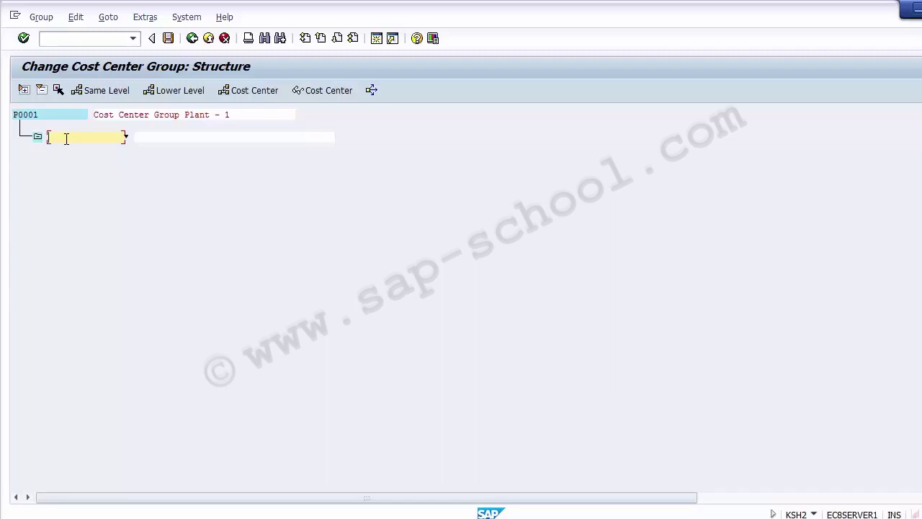
text(P001)
click(146, 136)
text(Product)
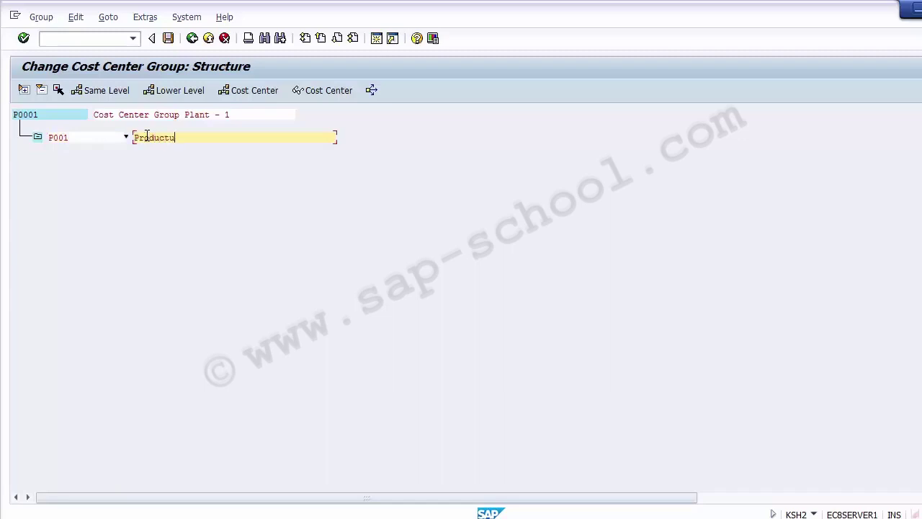
text(ion C)
key(BackSpace)
text(Cost center Gr)
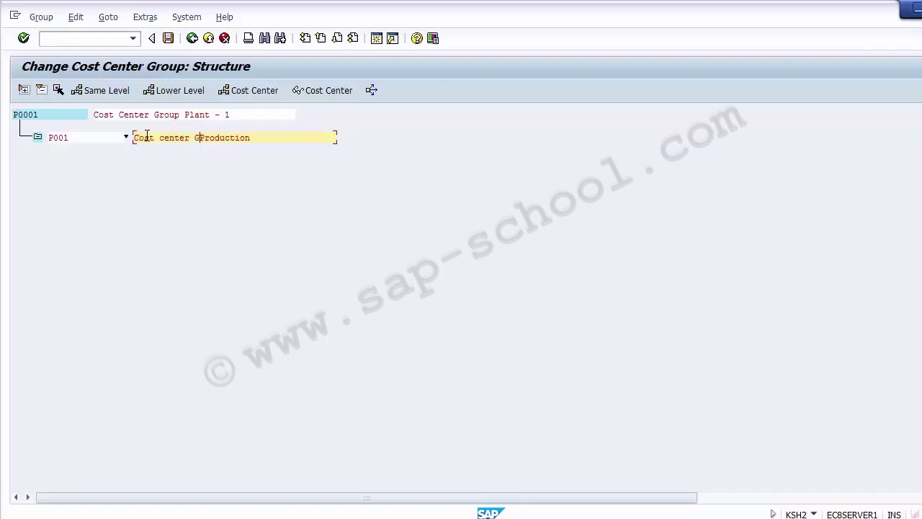
text(oup -)
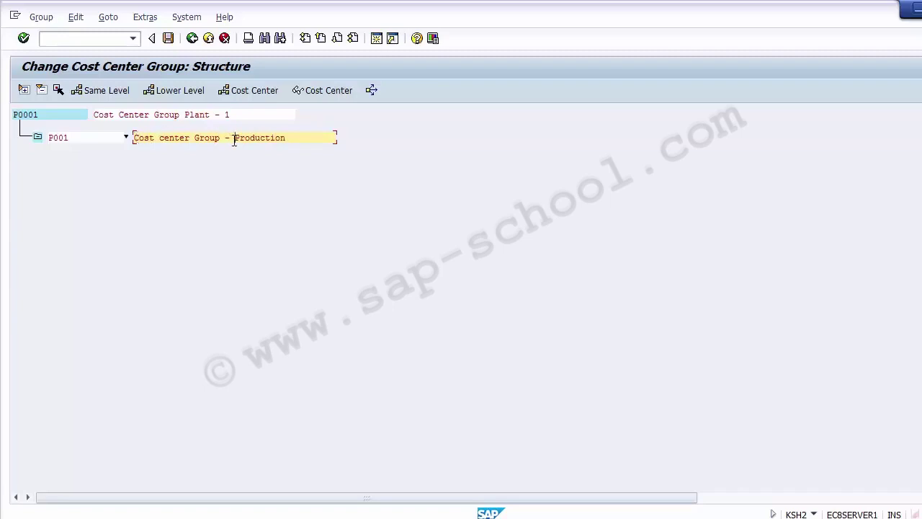
key(Return)
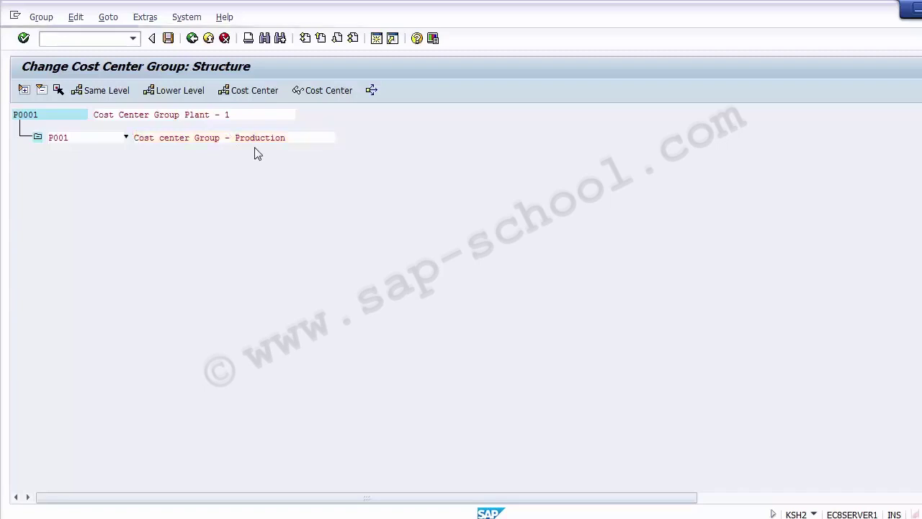
- Insert cost center rows under group P001 and copy cost center 110000 from cell B9 of the Excel worksheet into the first row
click(72, 139)
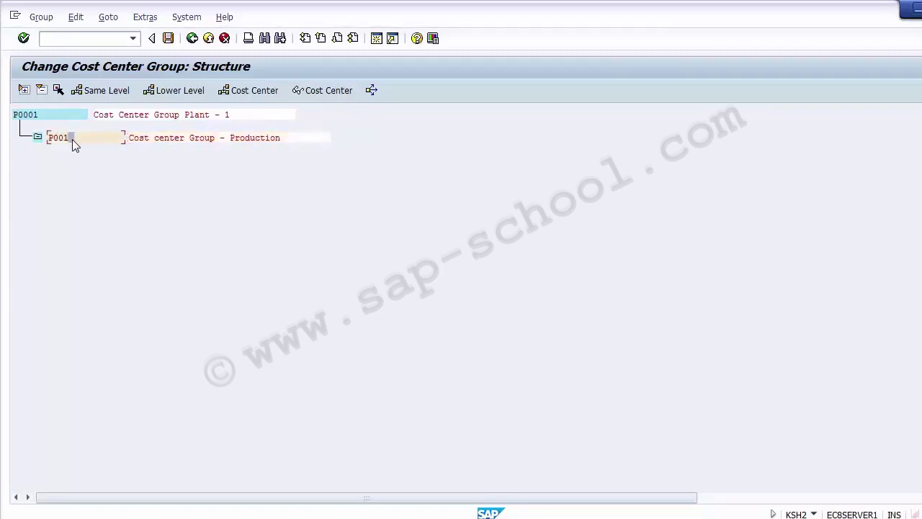
click(245, 92)
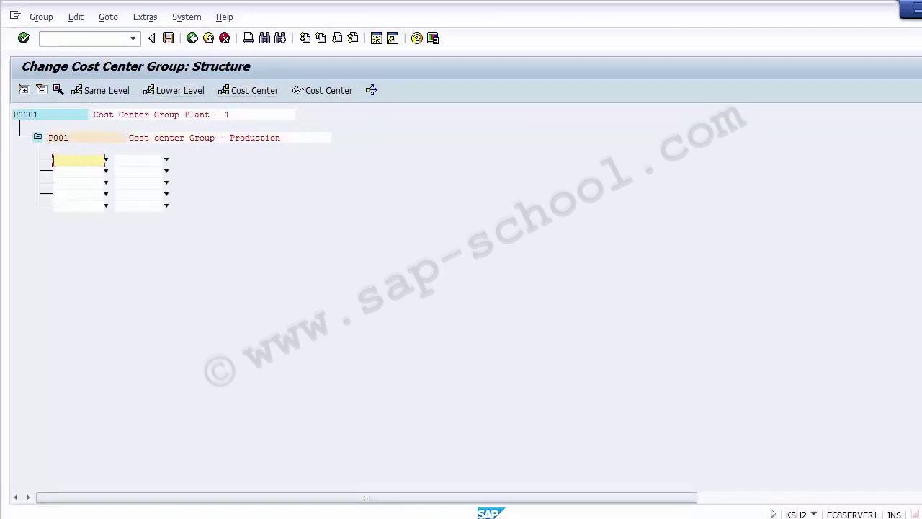
key(alt+Tab)
click(109, 258)
key(ctrl+c)
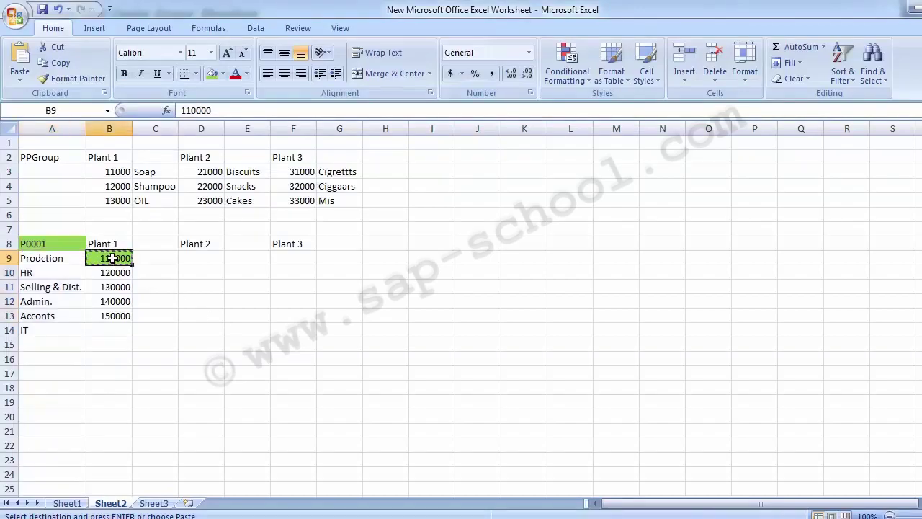
key(alt+Tab)
key(ctrl+v)
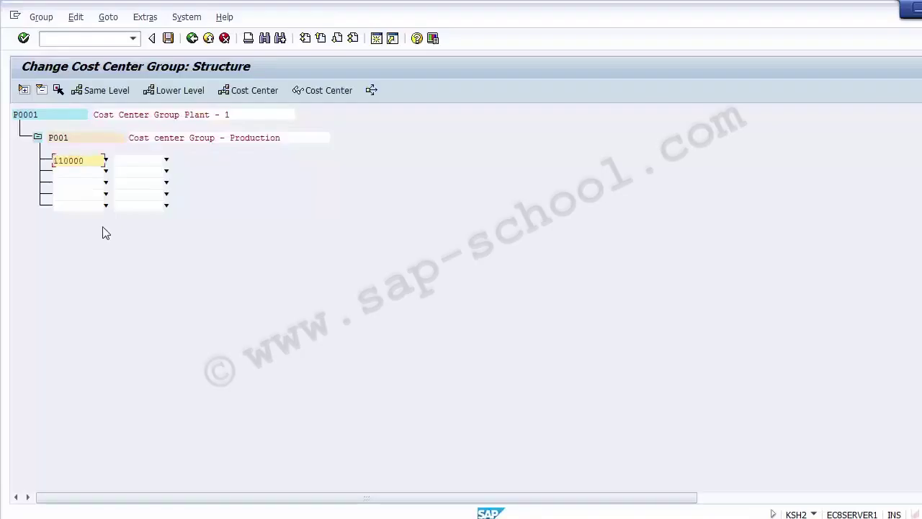
key(Return)
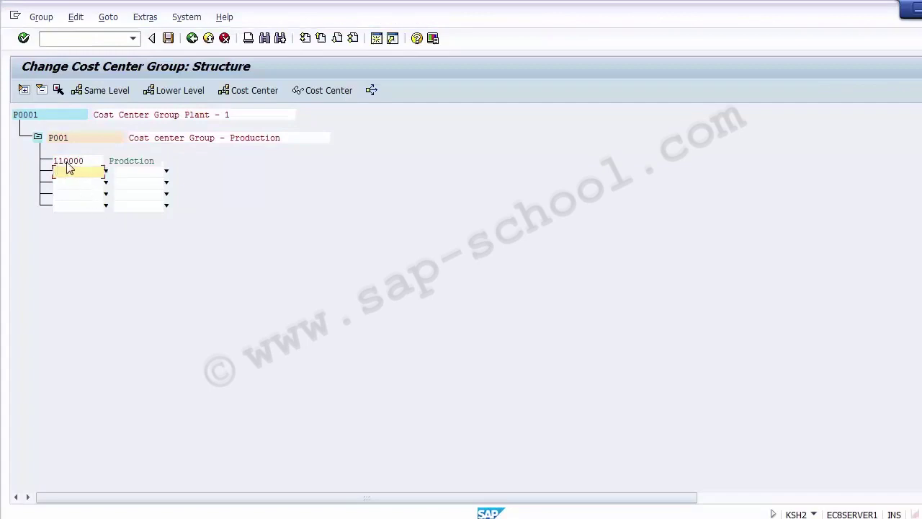
click(126, 163)
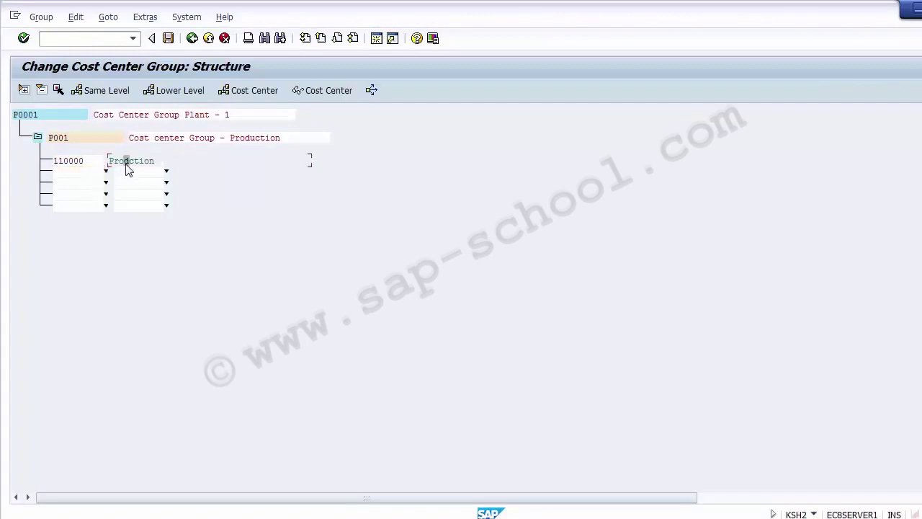
click(207, 141)
click(75, 161)
click(247, 138)
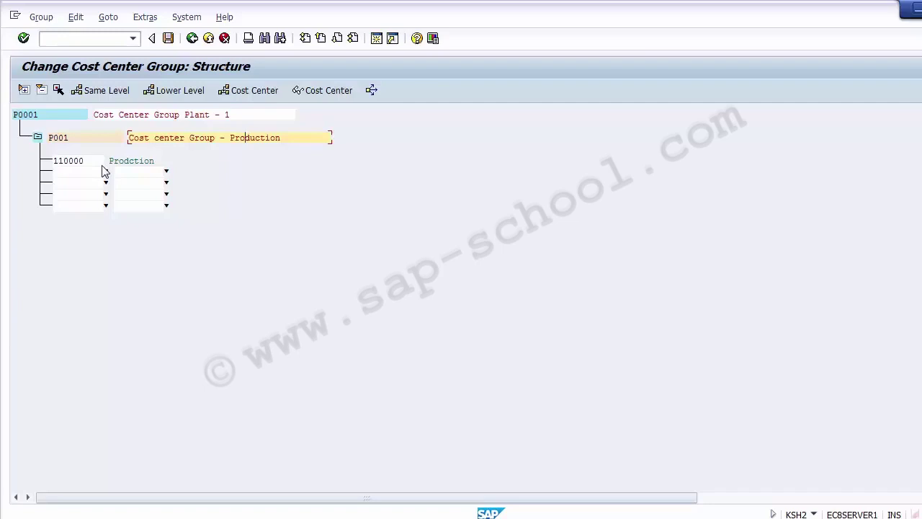
- Insert lower-level group P002 under P0001 and look up its department in cell A10 of the Excel worksheet
click(25, 116)
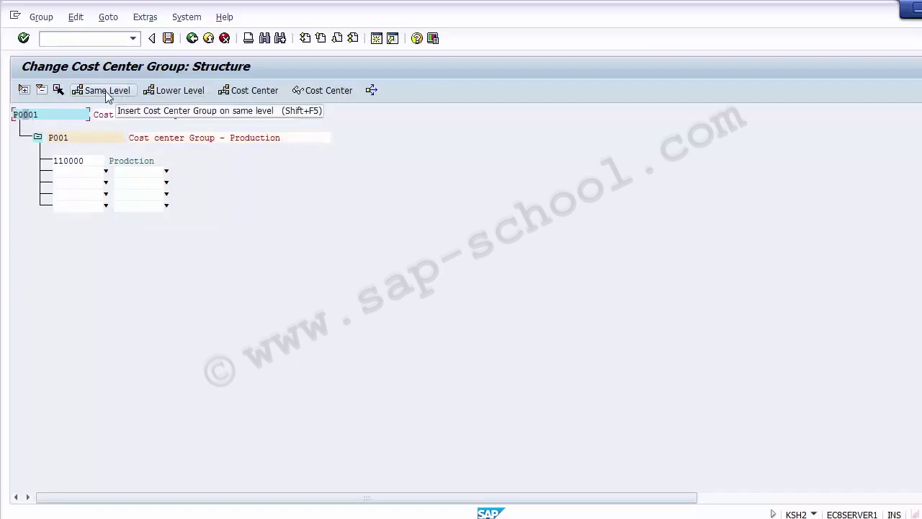
click(167, 95)
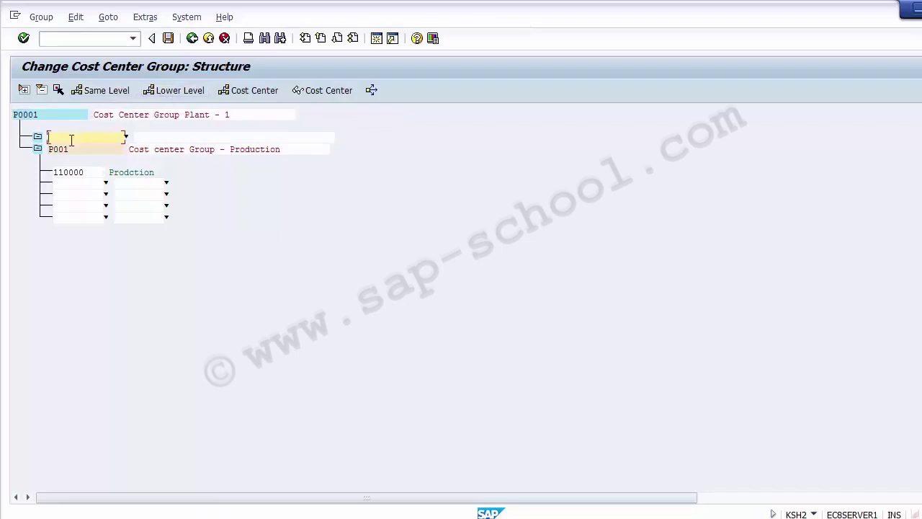
text(P002)
click(152, 139)
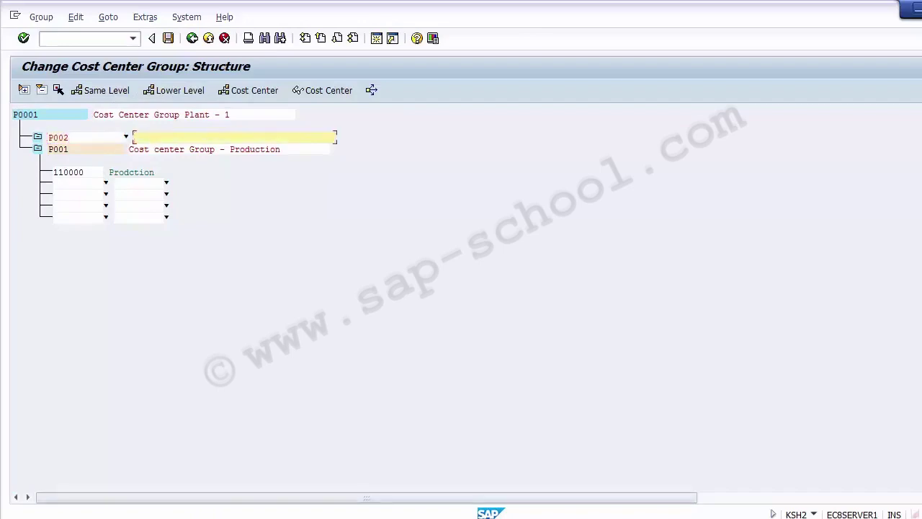
click(248, 517)
click(28, 271)
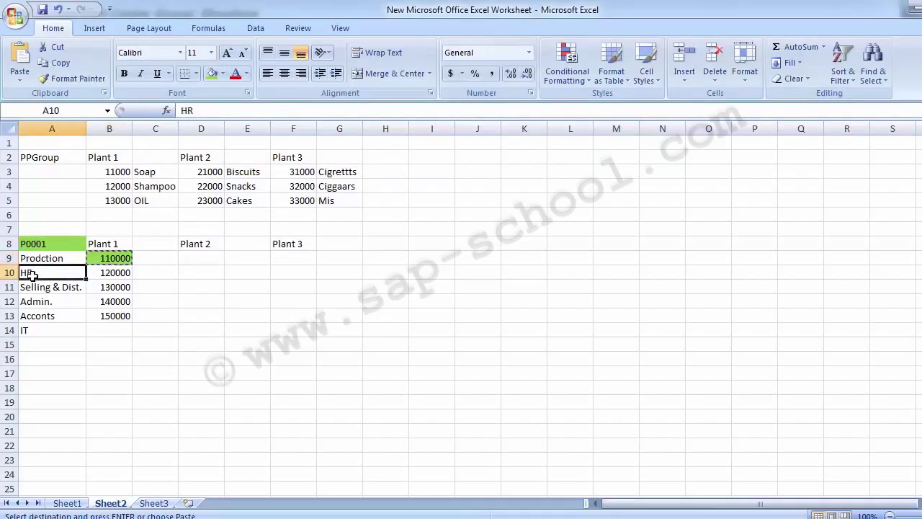
key(alt+Tab)
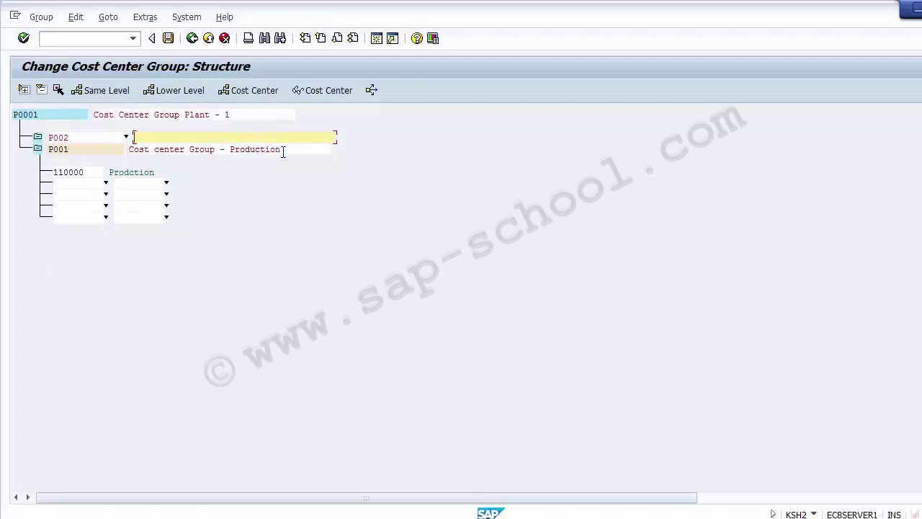
- Copy the description of group P001 to group P002 and change it to "Cost center Group - HR"
drag(281, 152, 119, 153)
key(ctrl+c)
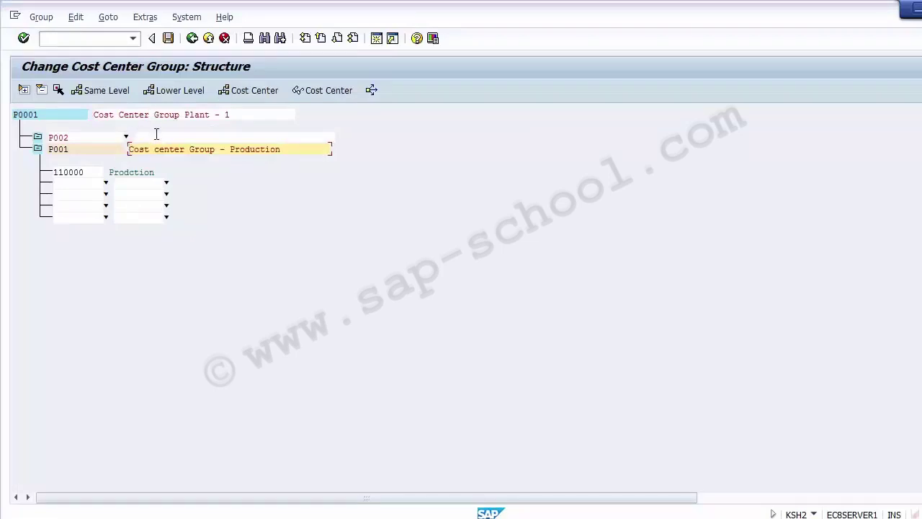
click(154, 136)
key(ctrl+v)
key(BackSpace)
key(BackSpace)
key(BackSpace)
key(BackSpace)
key(BackSpace)
key(BackSpace)
key(BackSpace)
key(BackSpace)
key(BackSpace)
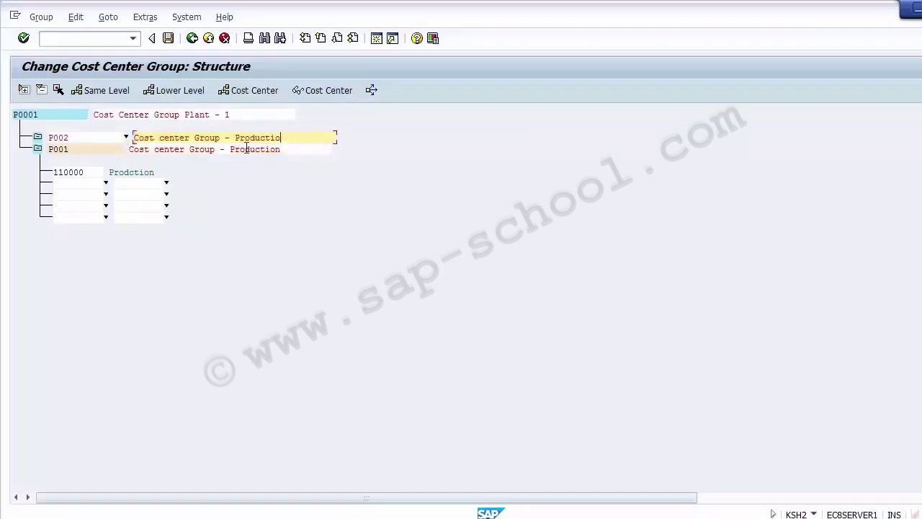
key(BackSpace)
text(HREE)
key(BackSpace)
key(BackSpace)
click(201, 117)
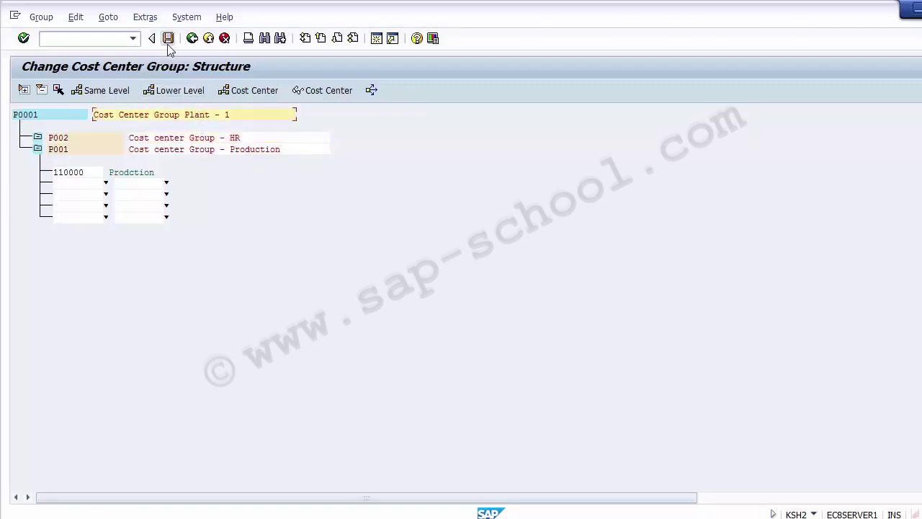
- Save the changed structure of cost center group P0001 and return to the choice of cost center group activities
click(60, 142)
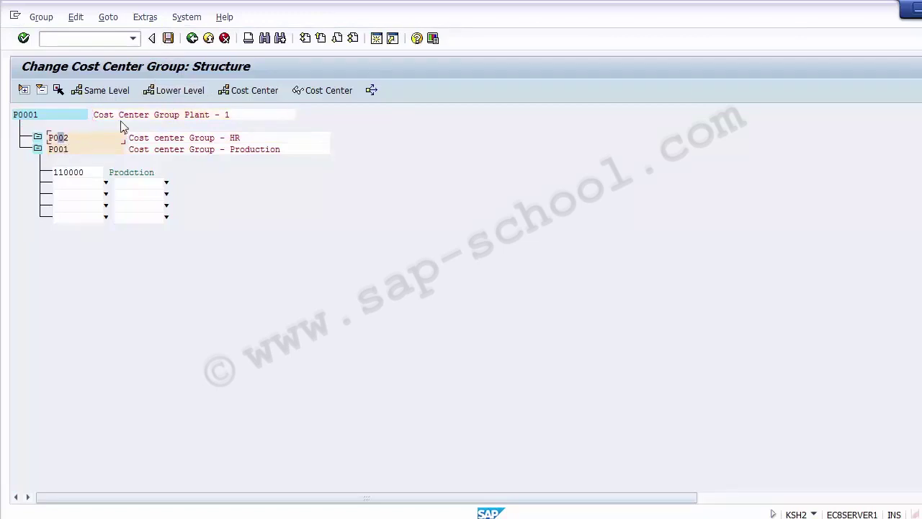
click(199, 116)
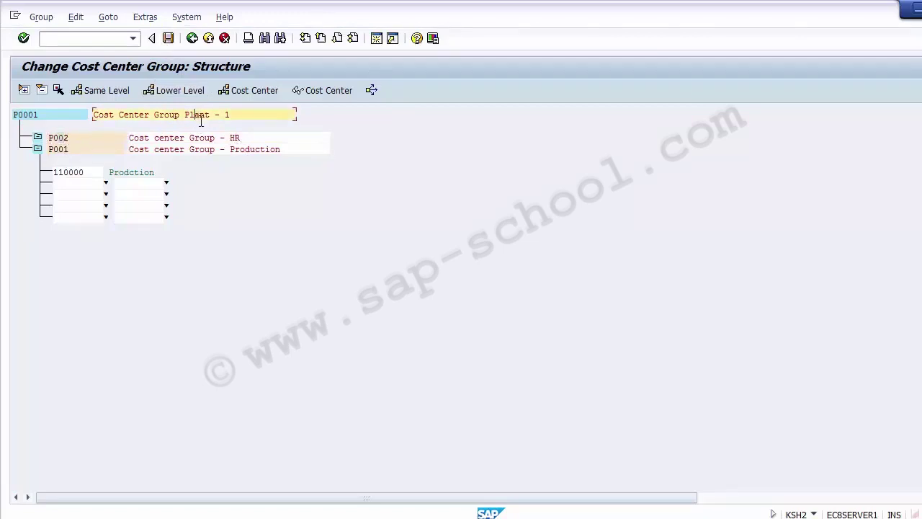
click(237, 137)
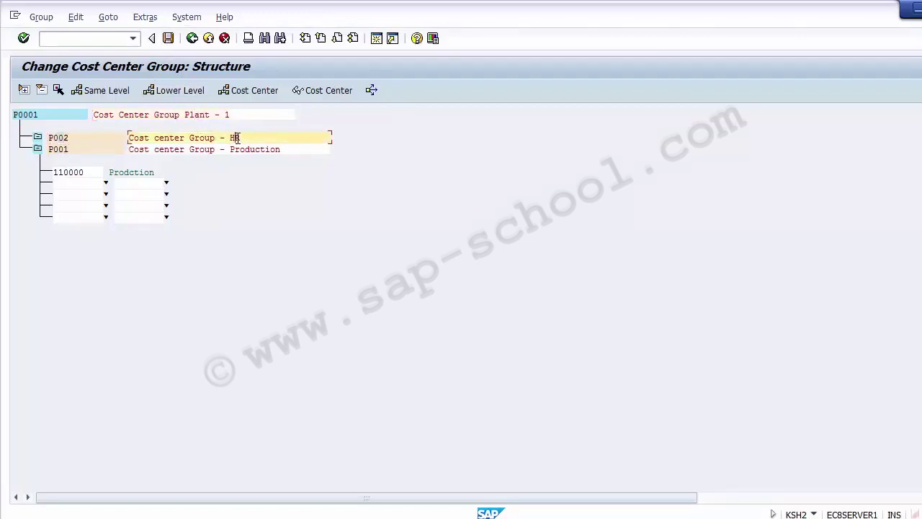
click(101, 138)
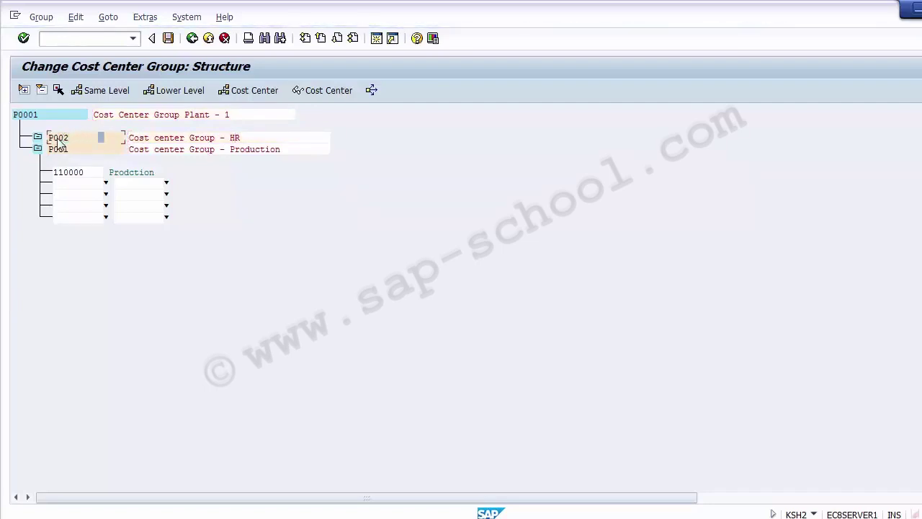
click(55, 138)
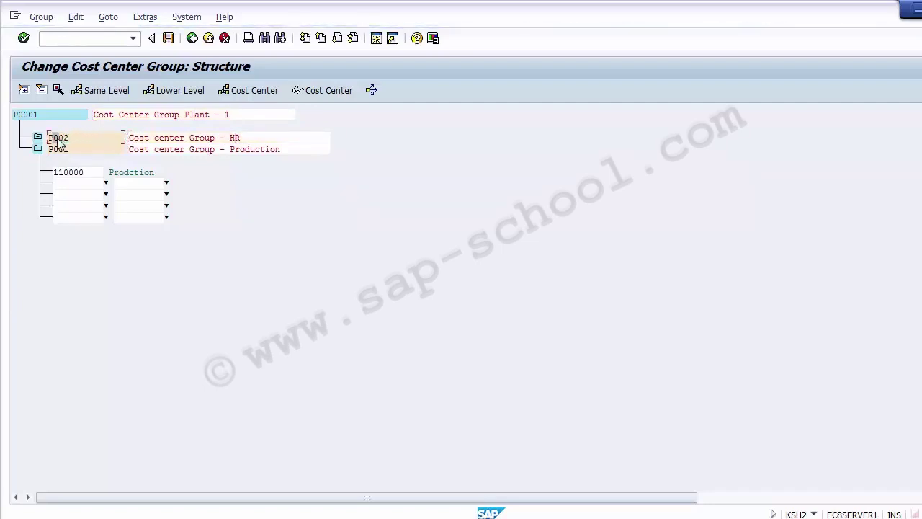
click(168, 37)
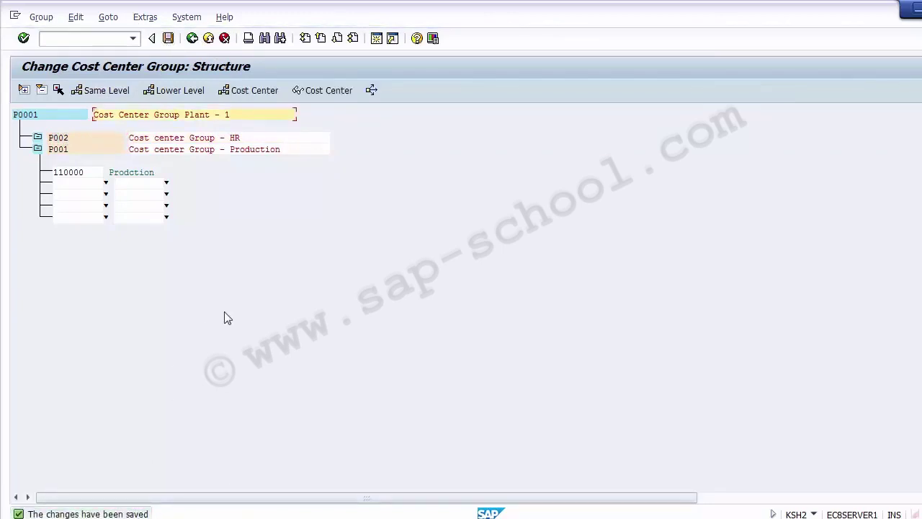
click(191, 39)
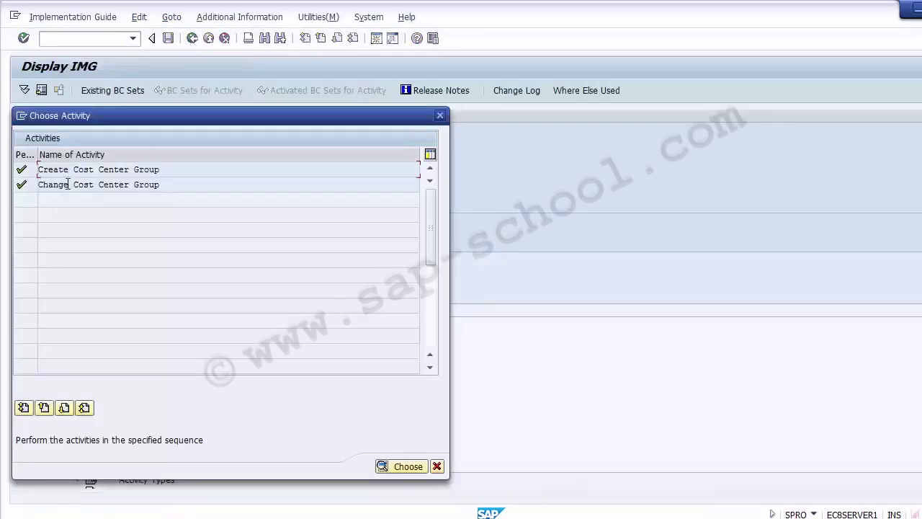
- Close the choice of cost center group activities and switch to the SAP - CO presentation in PowerPoint
click(120, 185)
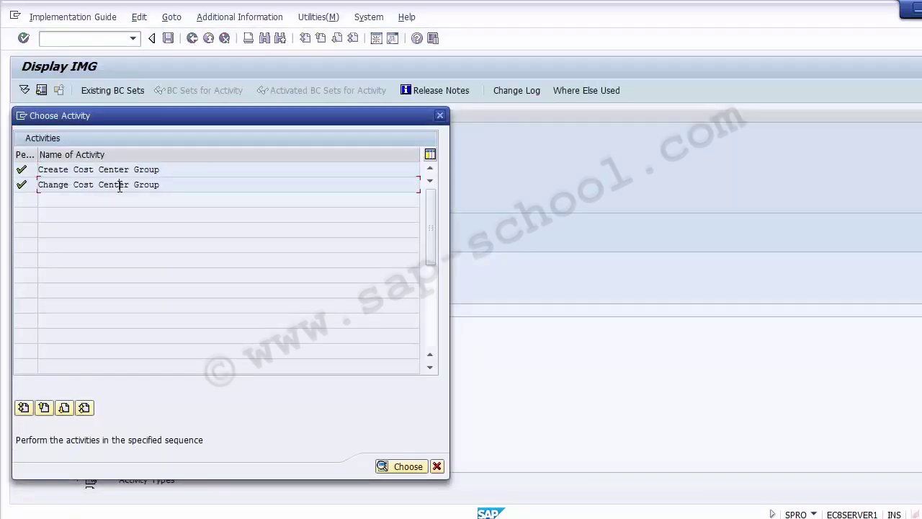
click(438, 468)
mouse_move(422, 517)
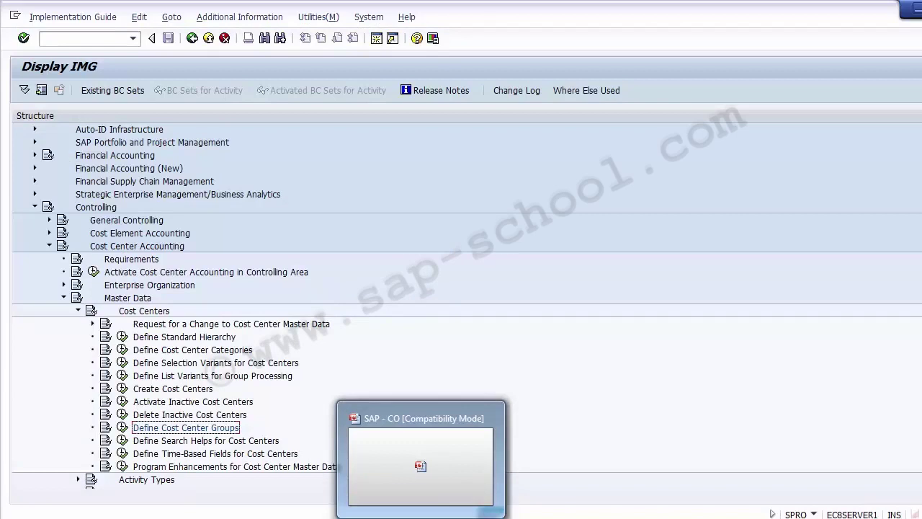
click(422, 517)
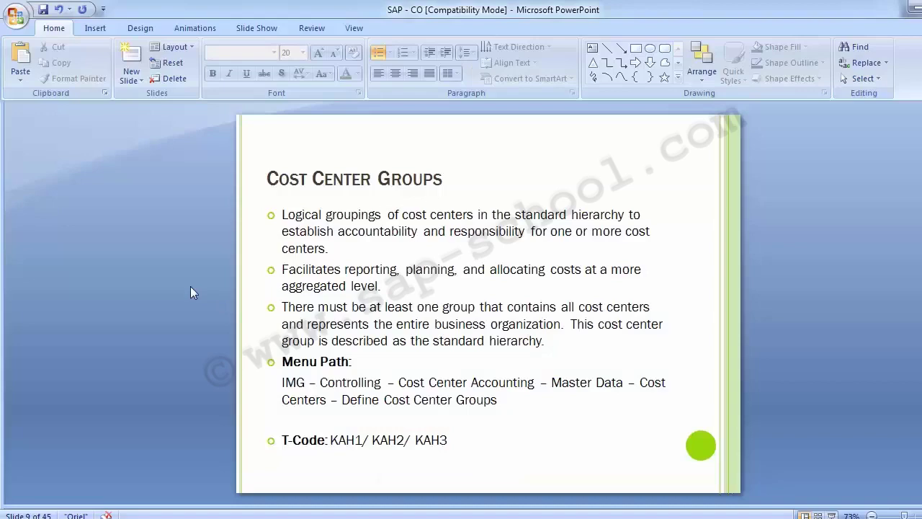
- Find the Standard Hierarchy slide and copy the transaction code OKENN from its T-Code line
scroll(191, 288, down, 1)
scroll(190, 292, up, 1)
scroll(190, 292, up, 3)
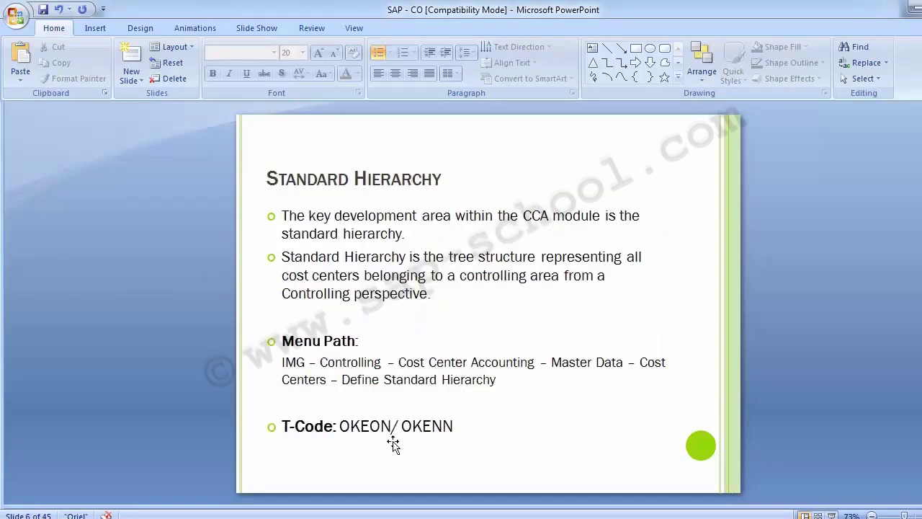
drag(402, 426, 458, 428)
key(ctrl+c)
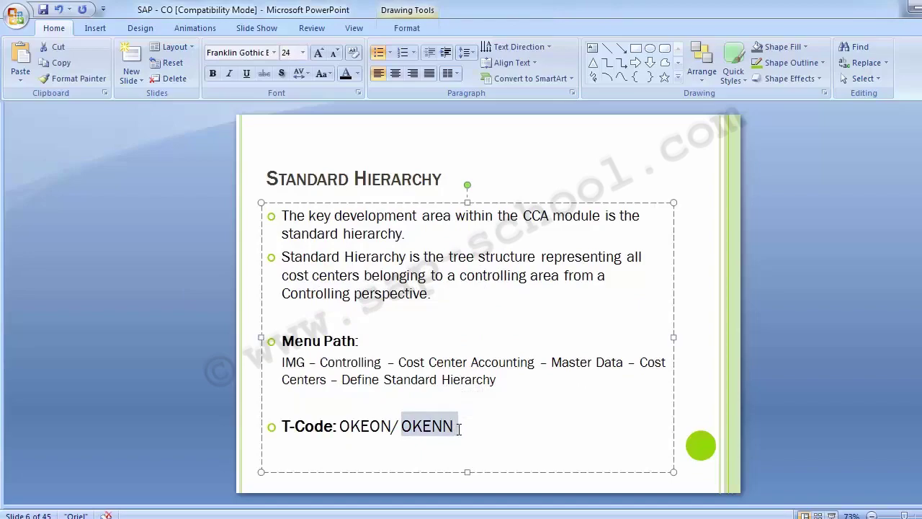
- Switch to the SAP Easy Access session and try to run the copied transaction OKENN
key(alt+Tab)
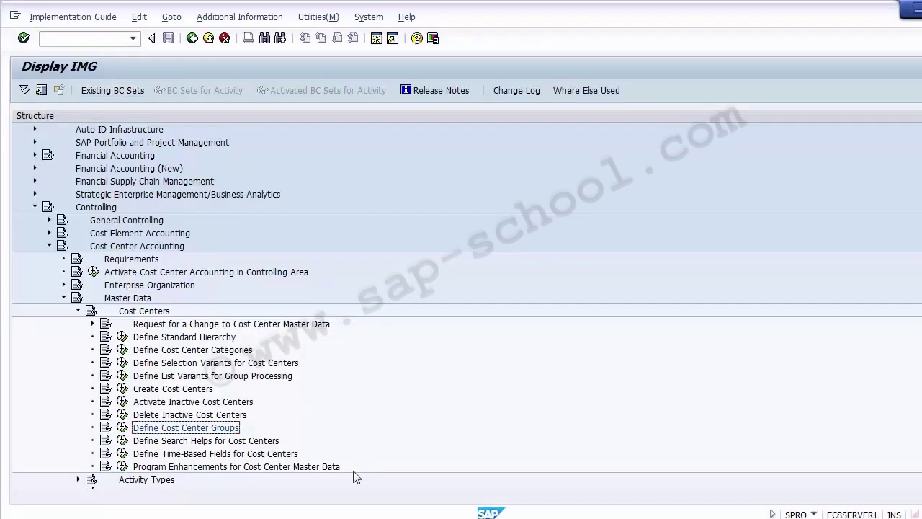
mouse_move(483, 504)
click(528, 422)
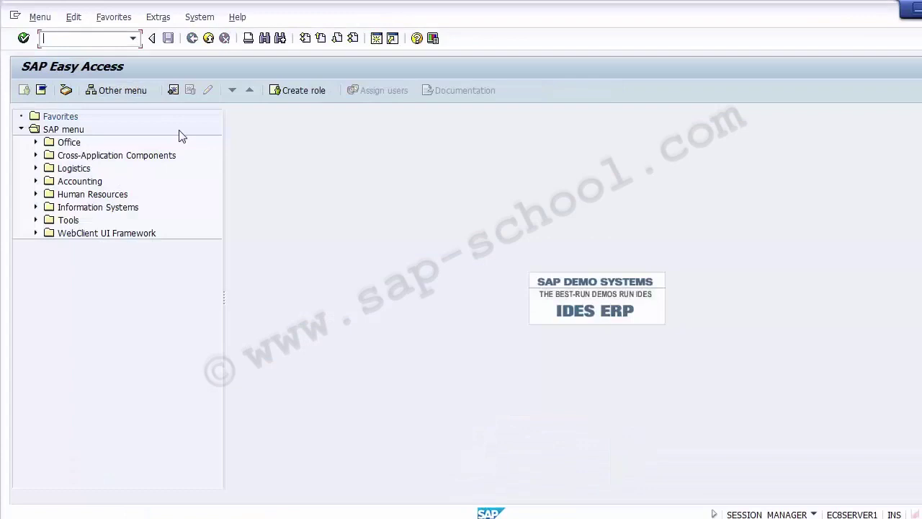
click(75, 42)
key(ctrl+v)
key(Return)
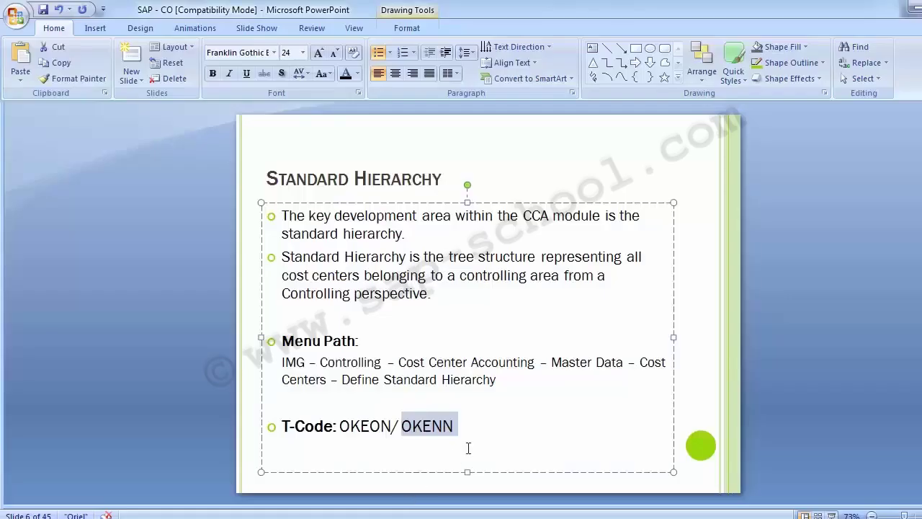
- In PowerPoint, delete "/ OKENN" from the T-Code line of the Standard Hierarchy slide and copy the remaining code OKEON
key(BackSpace)
key(BackSpace)
key(BackSpace)
key(shift+Left)
key(shift+Left)
key(shift+Left)
key(shift+Left)
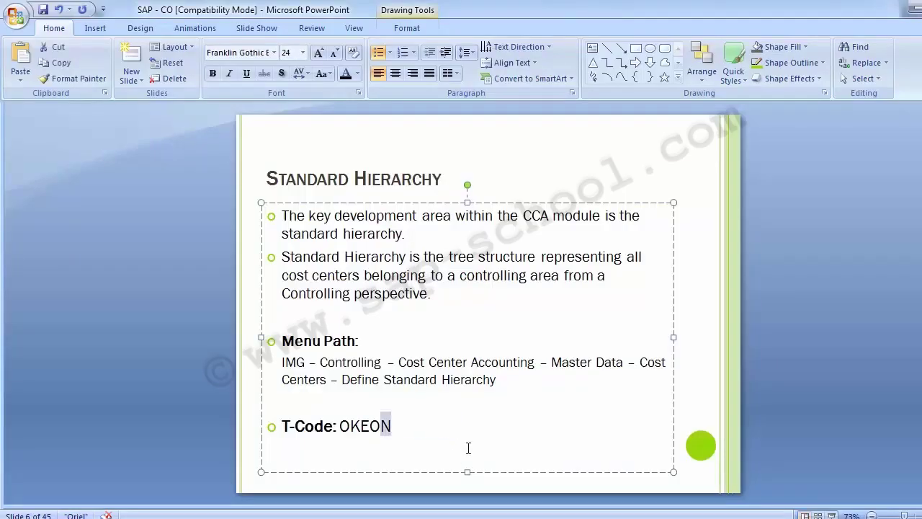
key(shift+Left)
key(ctrl+c)
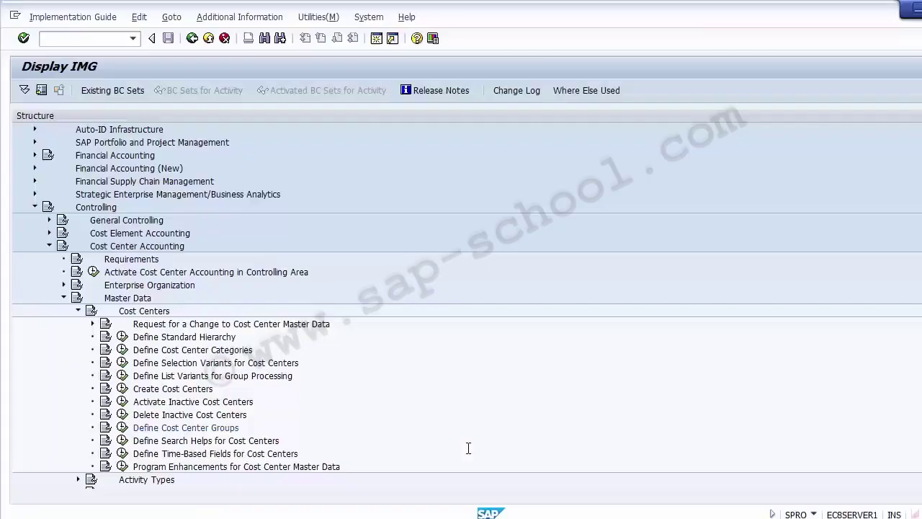
- Switch back to the SAP Easy Access session and run the copied transaction OKEON
key(alt+Tab)
click(102, 35)
click(457, 497)
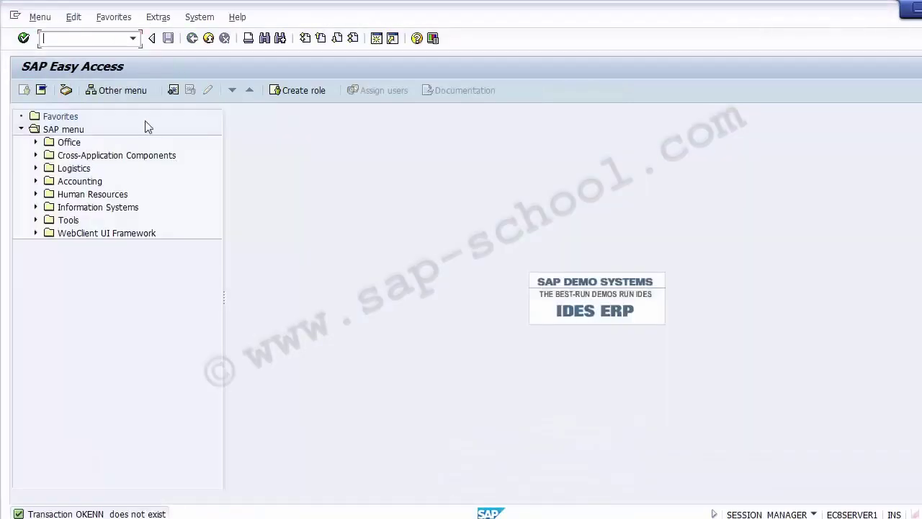
key(ctrl+v)
key(Return)
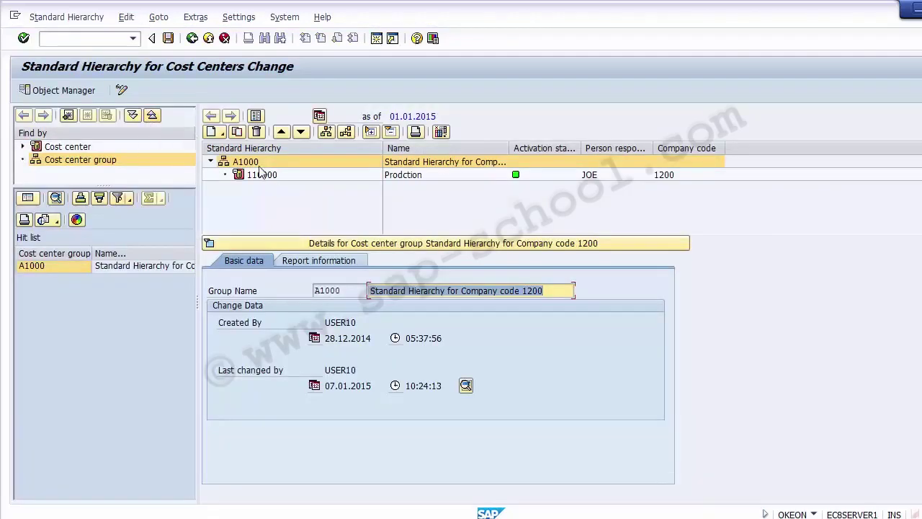
- Examine group A1000 and cost center 110000 in the standard hierarchy, and open the cost center group search and cancel it
click(468, 163)
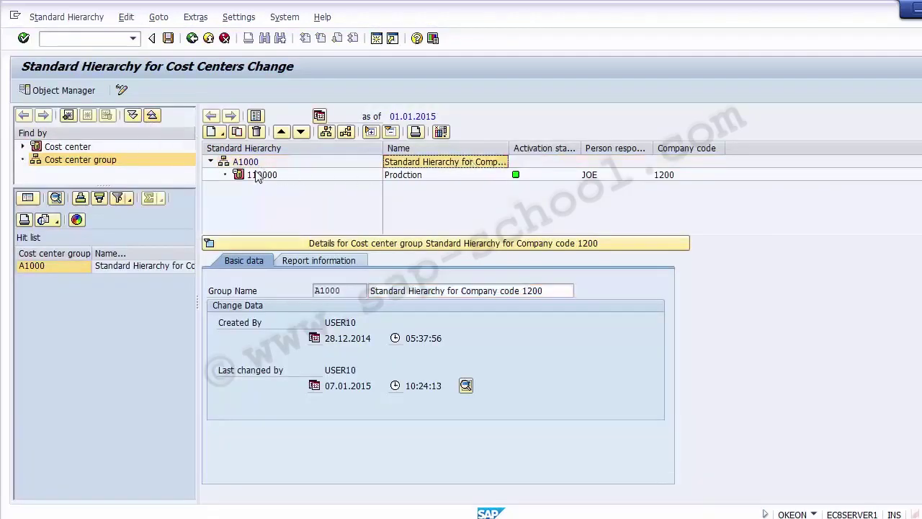
click(409, 181)
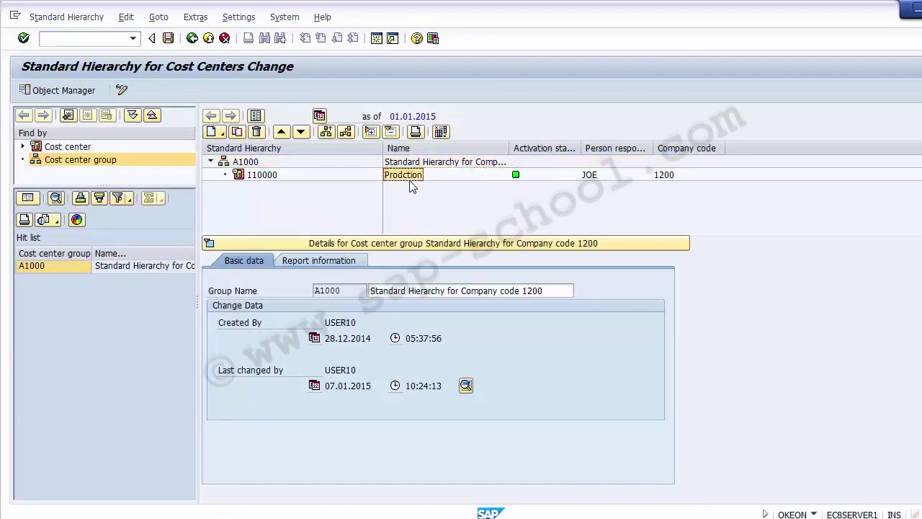
click(264, 178)
double_click(96, 162)
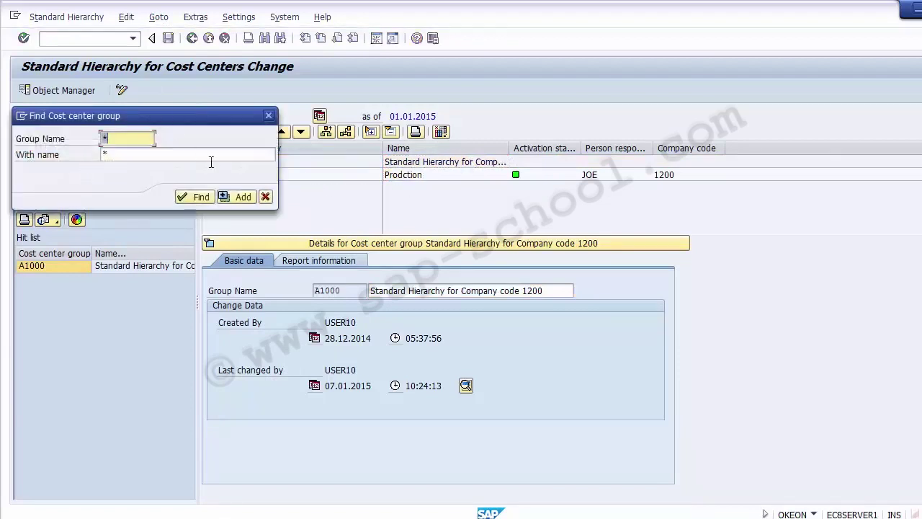
click(265, 197)
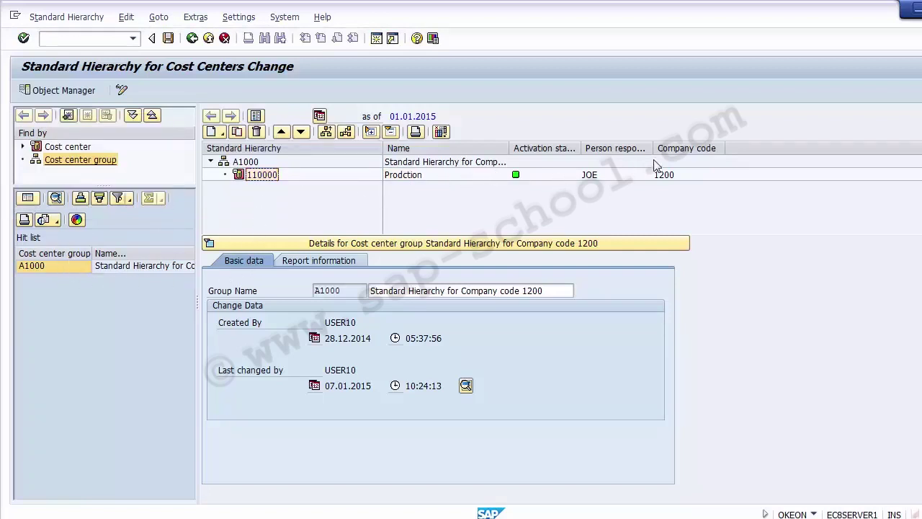
- Widen the Person responsible column, review cost center 110000's entry, and collapse and re-expand hierarchy node A1000
drag(653, 148, 723, 137)
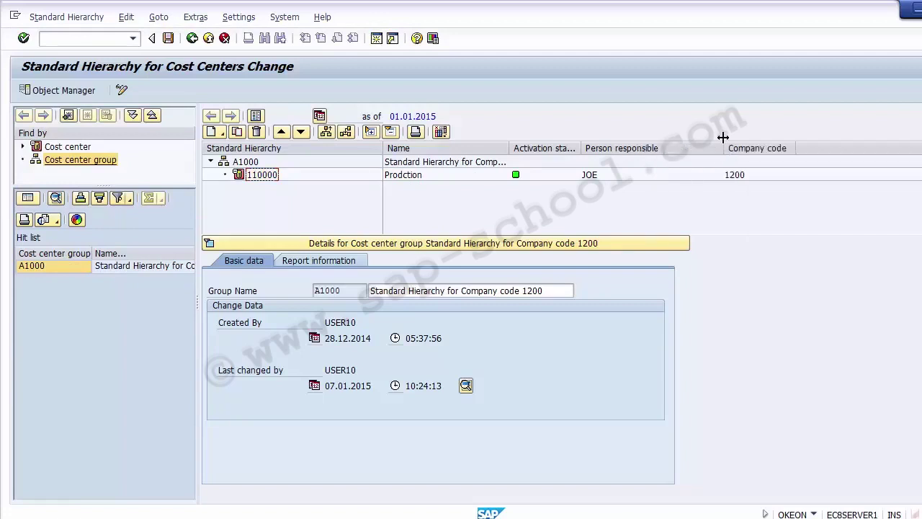
click(599, 177)
click(260, 177)
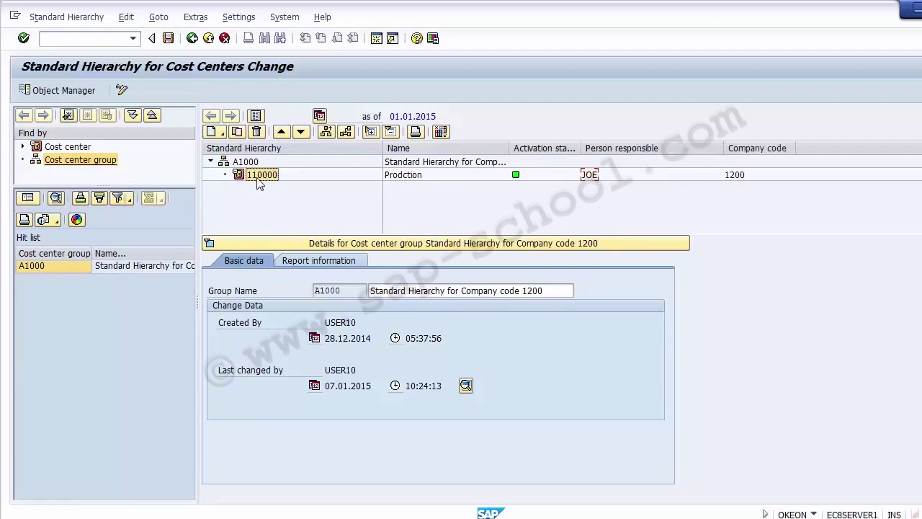
click(210, 161)
click(210, 161)
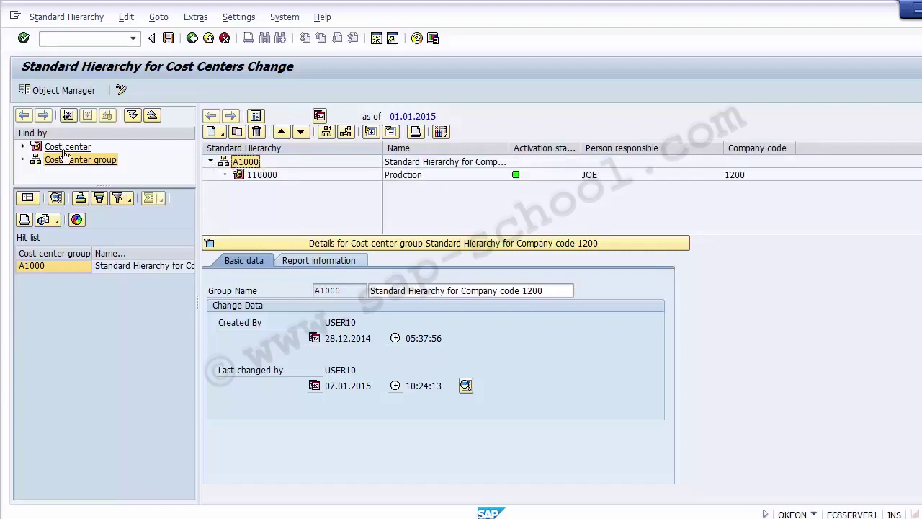